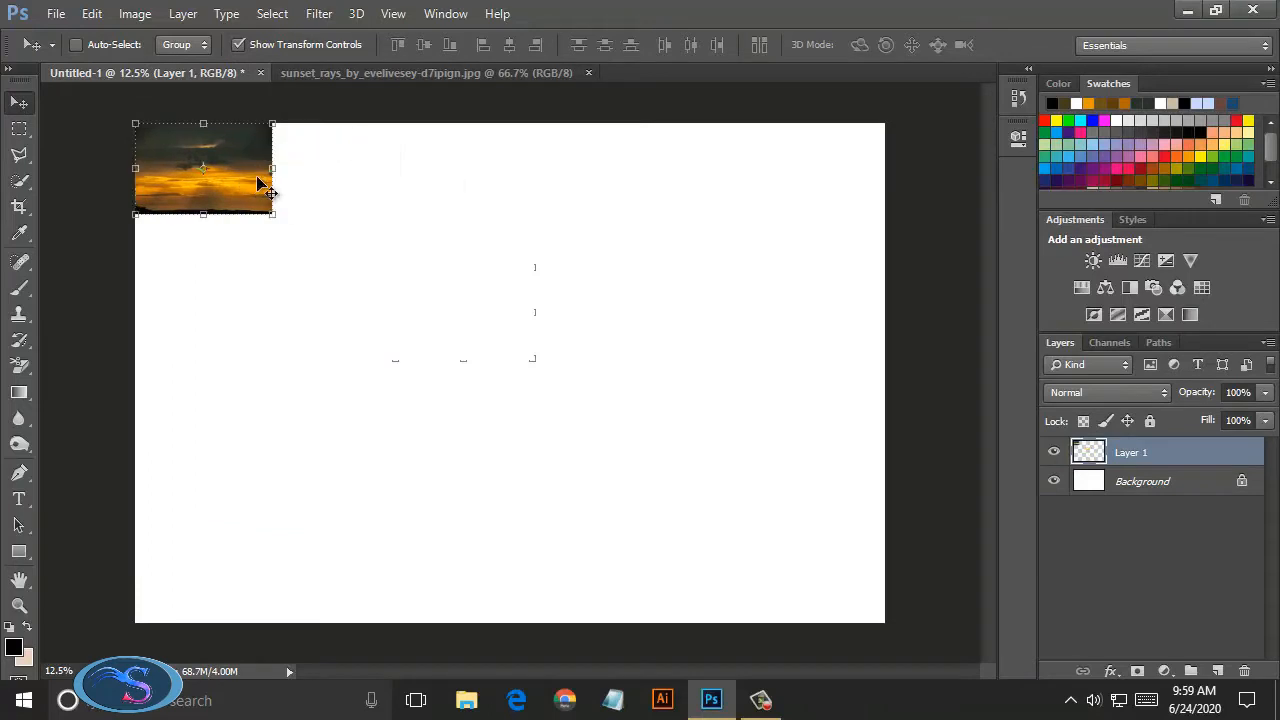
# Step: Stretch the sunset layer to about 547% width across the canvas and down past its lower edge
pyautogui.hotkey('ctrl', 't')
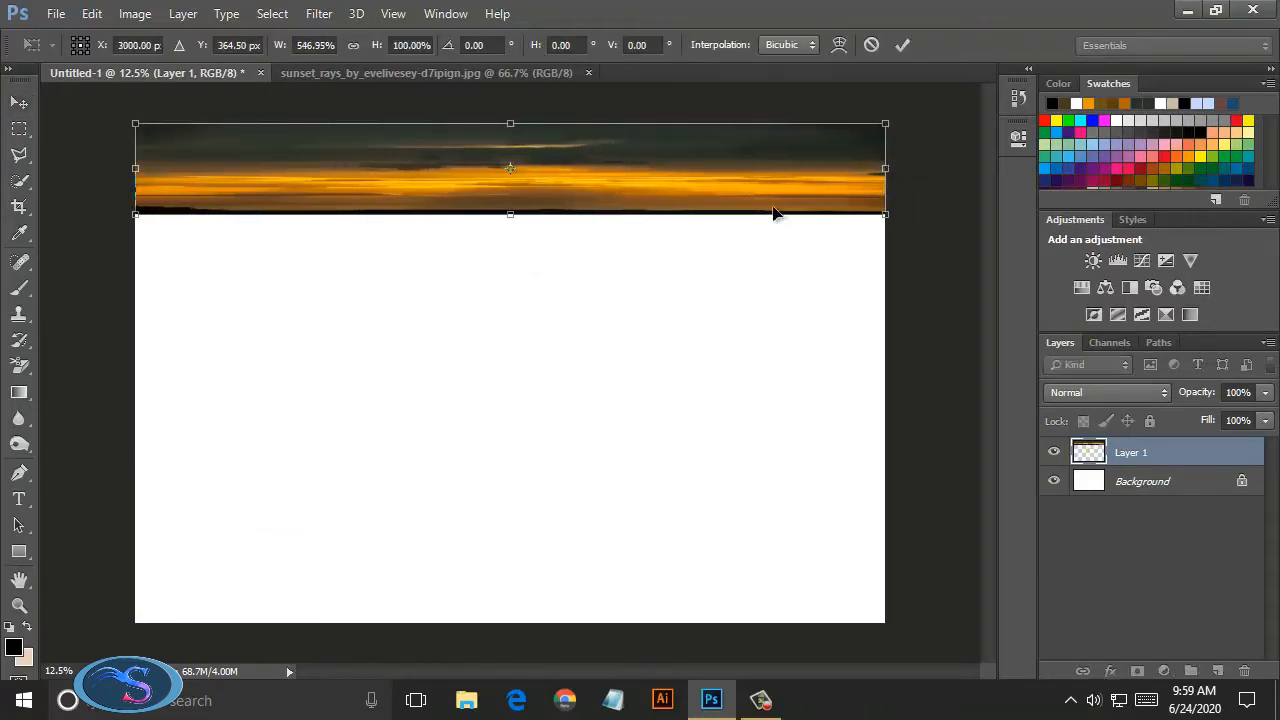
pyautogui.moveTo(510, 214); pyautogui.dragTo(511, 670)
pyautogui.click(901, 45)
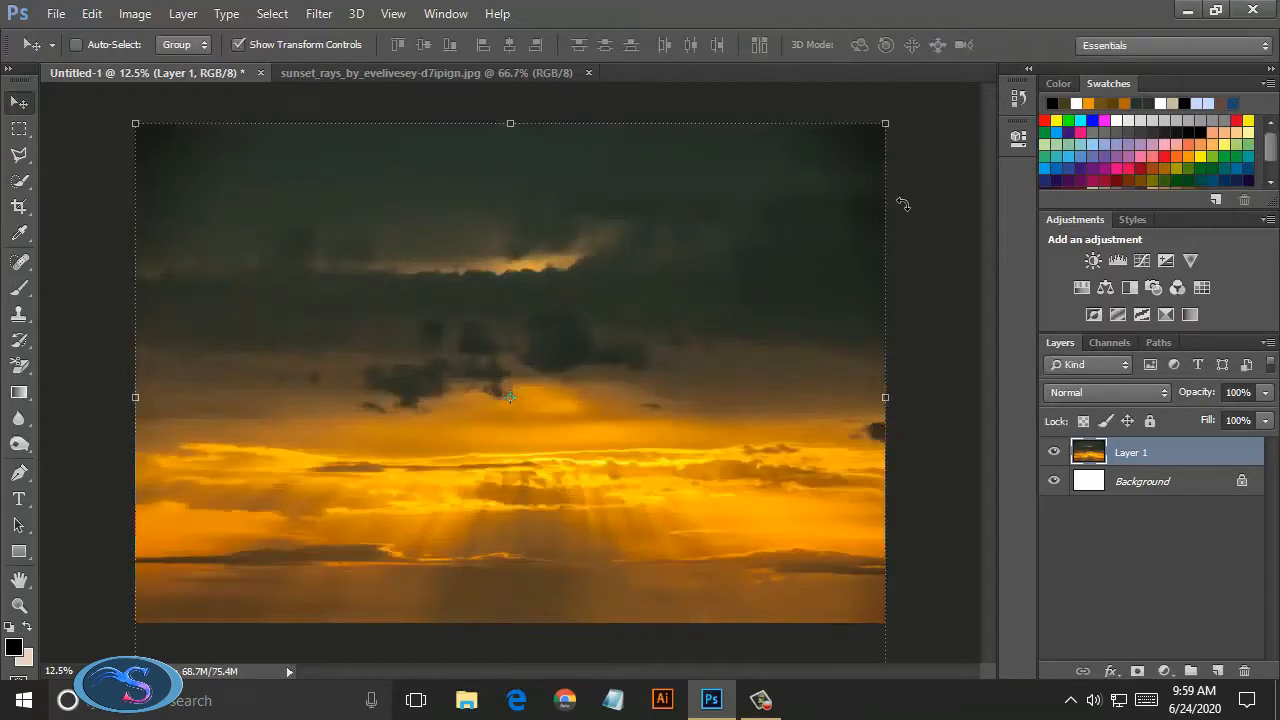
# Step: Squash the sunset layer to about 85% height, bringing its dark horizon line inside the canvas
pyautogui.moveTo(508, 123); pyautogui.dragTo(508, 207)
pyautogui.moveTo(494, 352); pyautogui.dragTo(494, 289)
pyautogui.moveTo(600, 383); pyautogui.dragTo(602, 361)
pyautogui.press('Return')
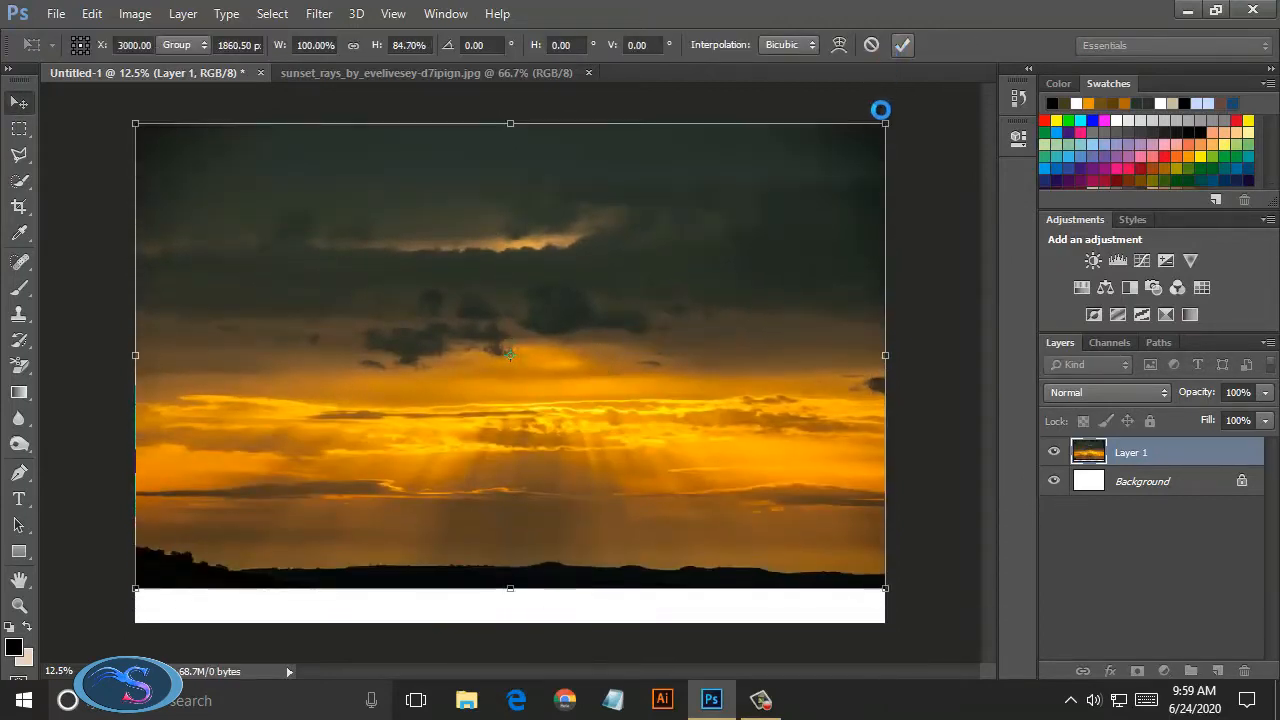
# Step: Select a full-width strip covering the dark horizon and erase the sunset inside it with a 384 px Eraser
pyautogui.click(18, 132)
pyautogui.moveTo(135, 537); pyautogui.dragTo(903, 629)
pyautogui.rightClick(18, 365)
pyautogui.click(77, 363)
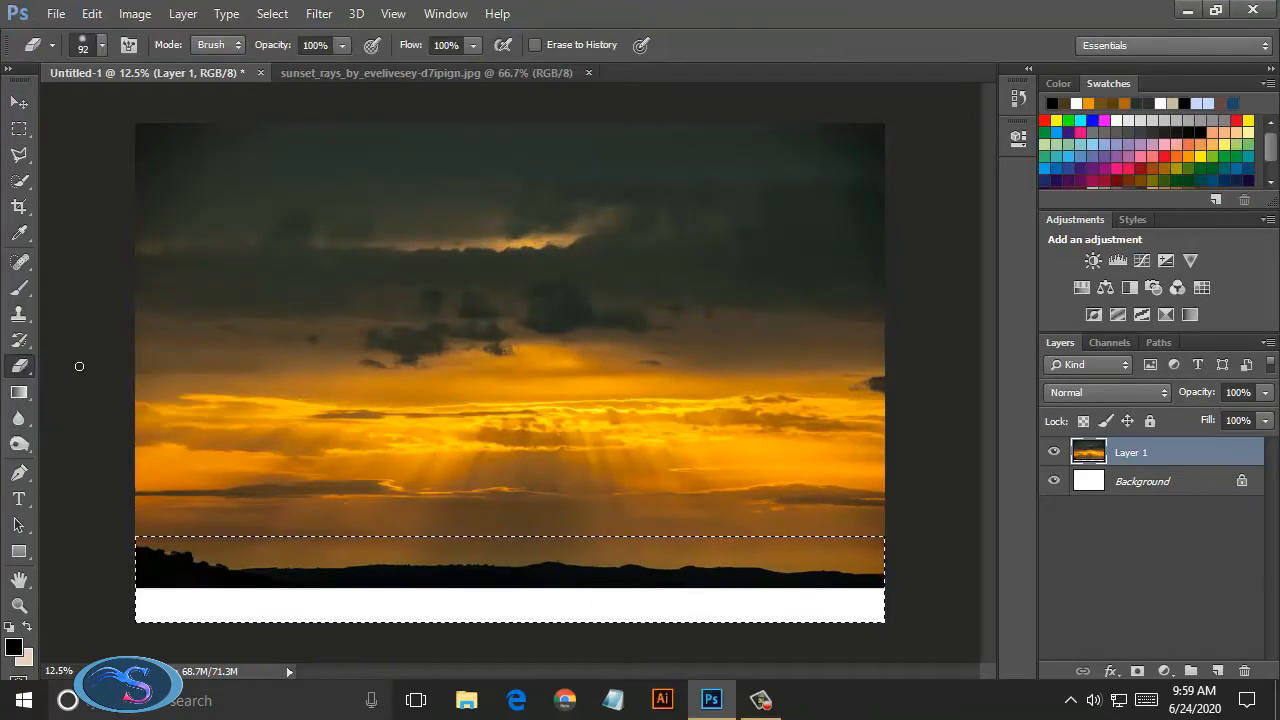
pyautogui.click(92, 44)
pyautogui.write('384')
pyautogui.press('Return')
pyautogui.moveTo(500, 548)
pyautogui.mouseDown()
pyautogui.moveTo(91, 534)
pyautogui.moveTo(920, 551)
pyautogui.moveTo(743, 590)
pyautogui.moveTo(617, 554)
pyautogui.moveTo(409, 586)
pyautogui.moveTo(257, 576)
pyautogui.mouseUp()
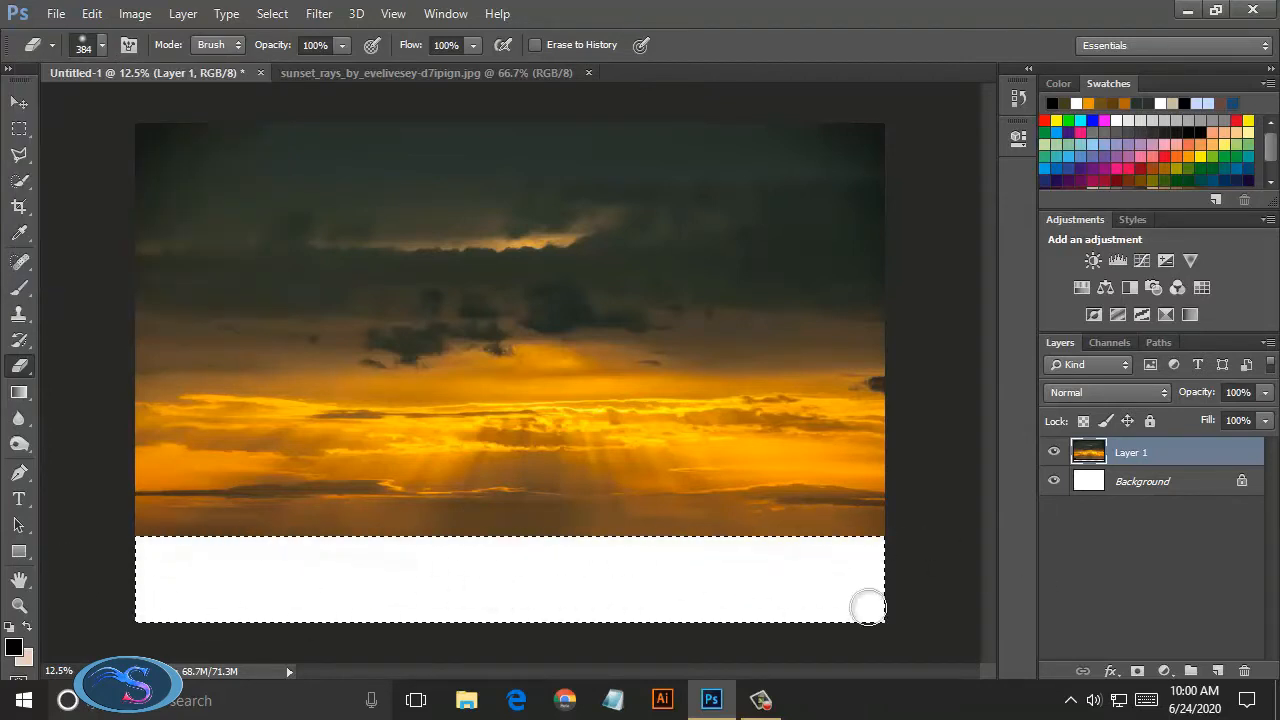
# Step: Deselect the strip and stretch the sunset layer to about 122% height, past the canvas's lower edge
pyautogui.press('l')
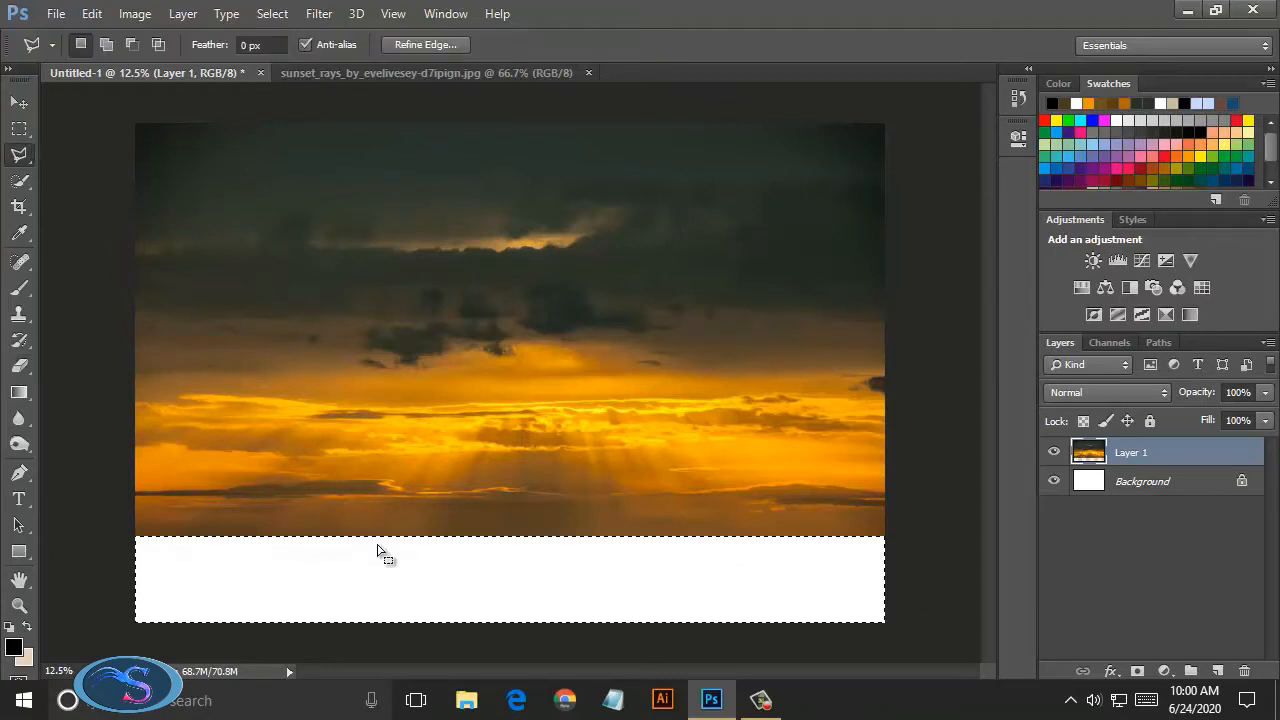
pyautogui.press('v')
pyautogui.moveTo(511, 591); pyautogui.dragTo(513, 689)
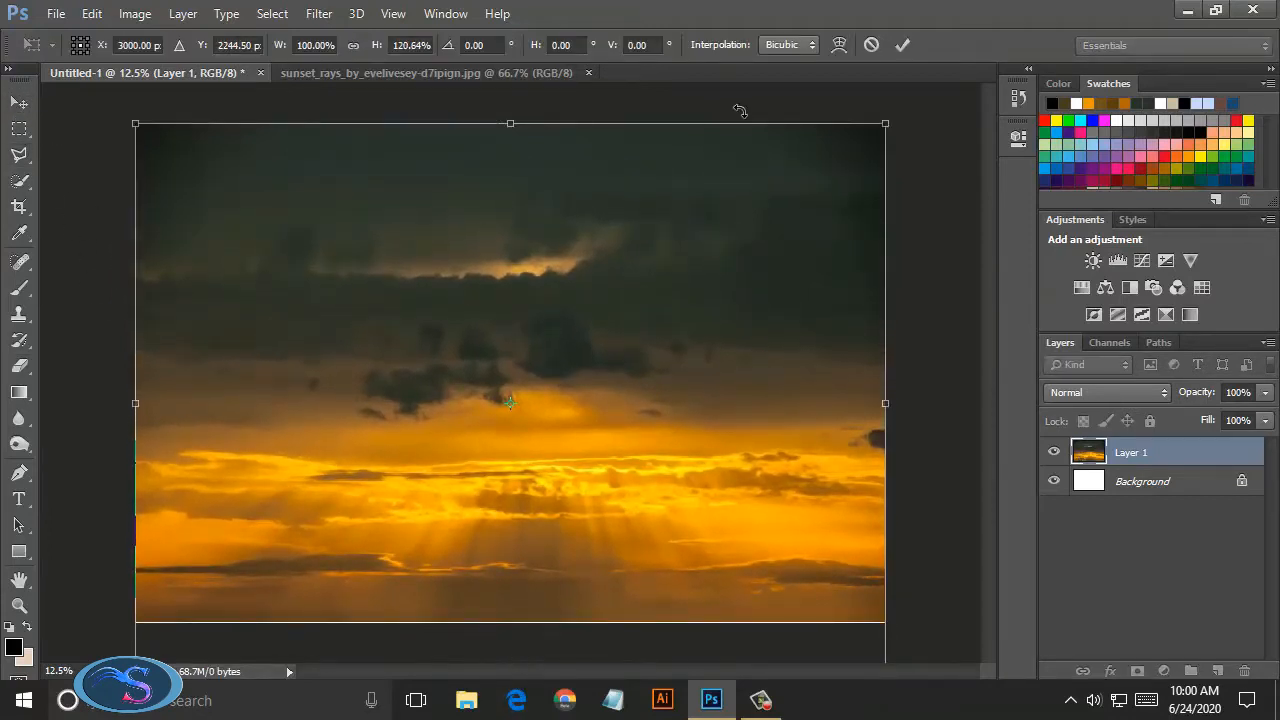
pyautogui.hotkey('ctrl', '-')
pyautogui.moveTo(511, 580); pyautogui.dragTo(511, 586)
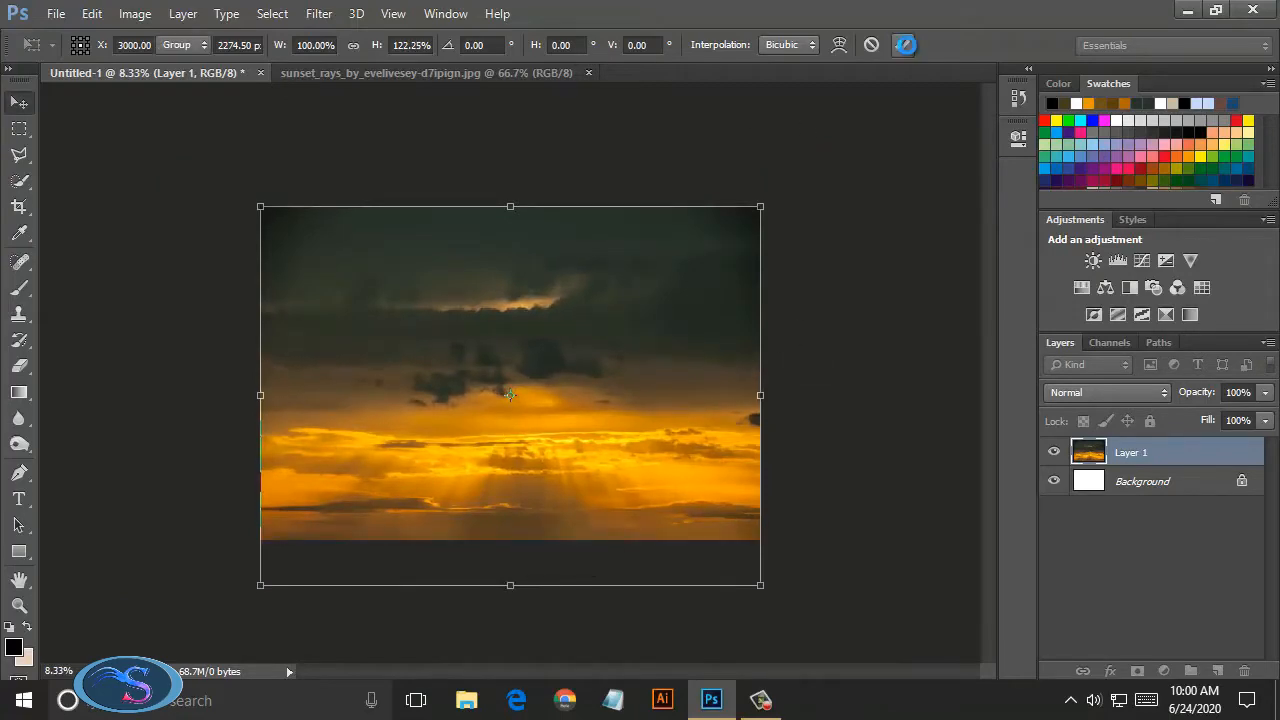
pyautogui.click(905, 44)
# Step: Close the original sunset_rays_by_evelivesey-d7ipign.jpg image
pyautogui.hotkey('ctrl', '+')
pyautogui.click(575, 73)
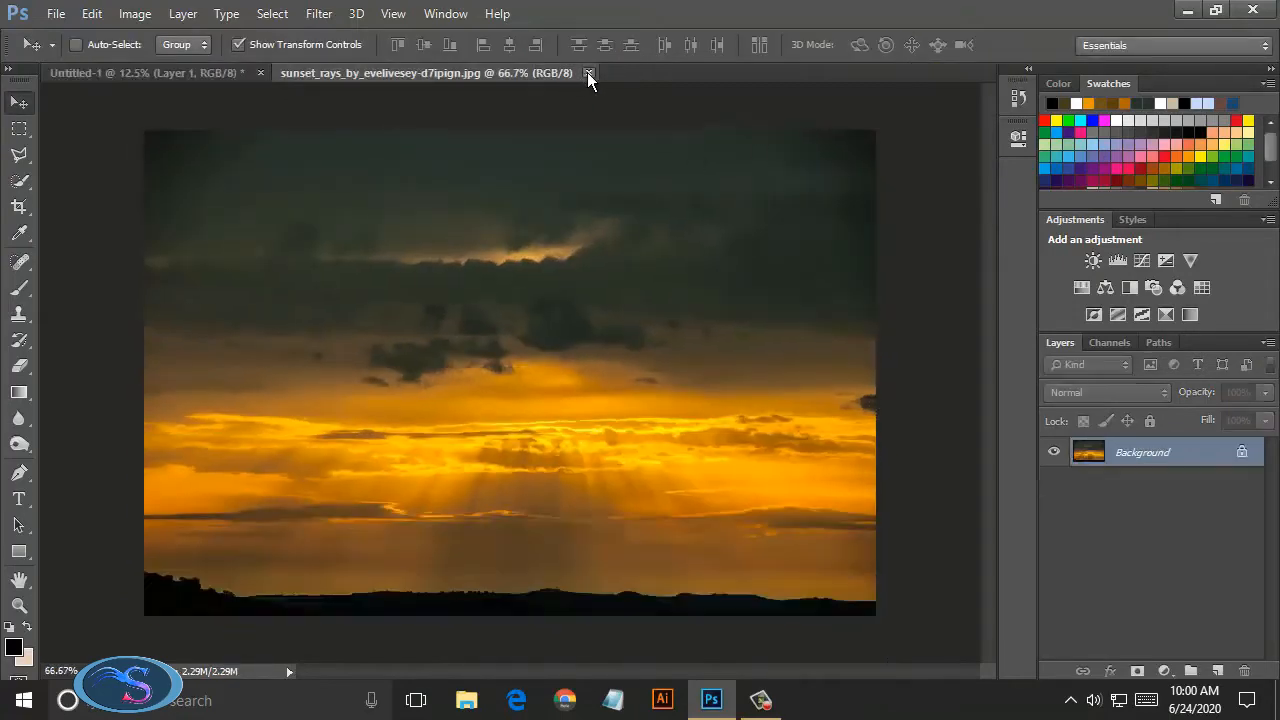
pyautogui.click(589, 73)
# Step: Open the three soldier images from the pubg folder: 302a5527718de5df2c0650cb3c5a7362.png, f_pubg-lite-hd-png-download.png and pubg_PNG8.png
pyautogui.click(56, 13)
pyautogui.click(77, 54)
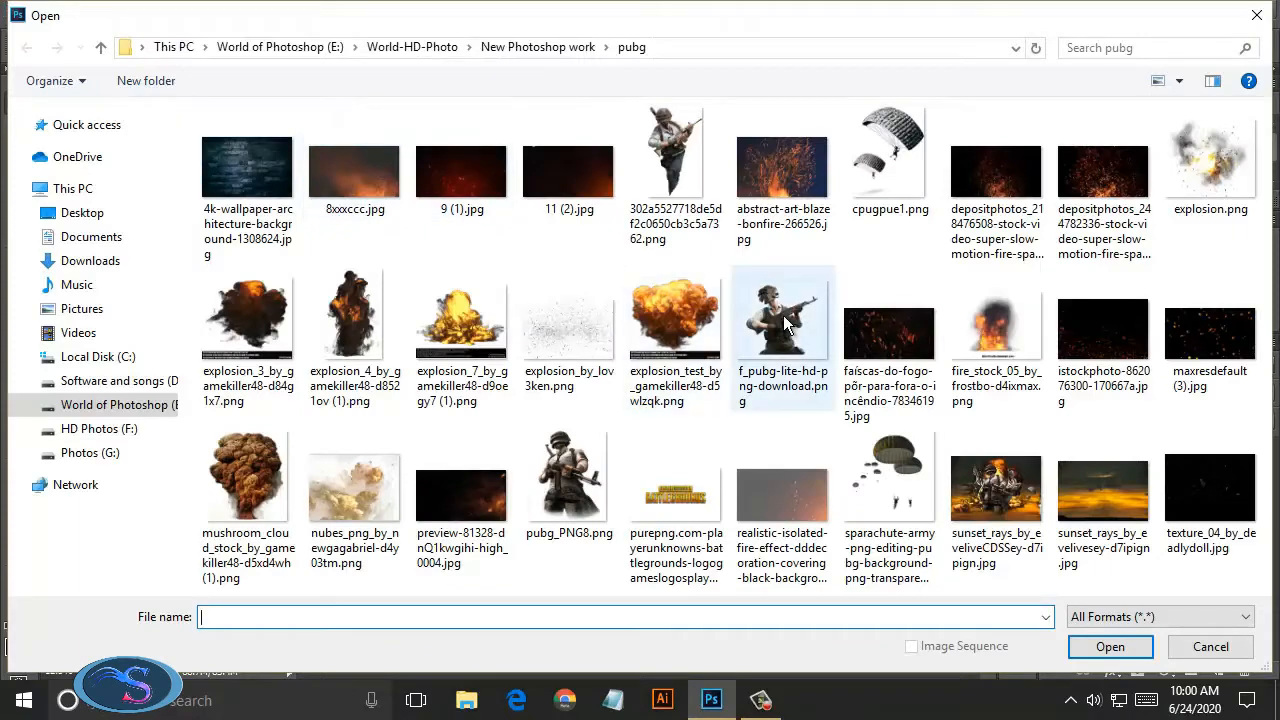
pyautogui.click(605, 465)
pyautogui.keyDown('ctrl'); pyautogui.click(733, 388); pyautogui.keyUp('ctrl')
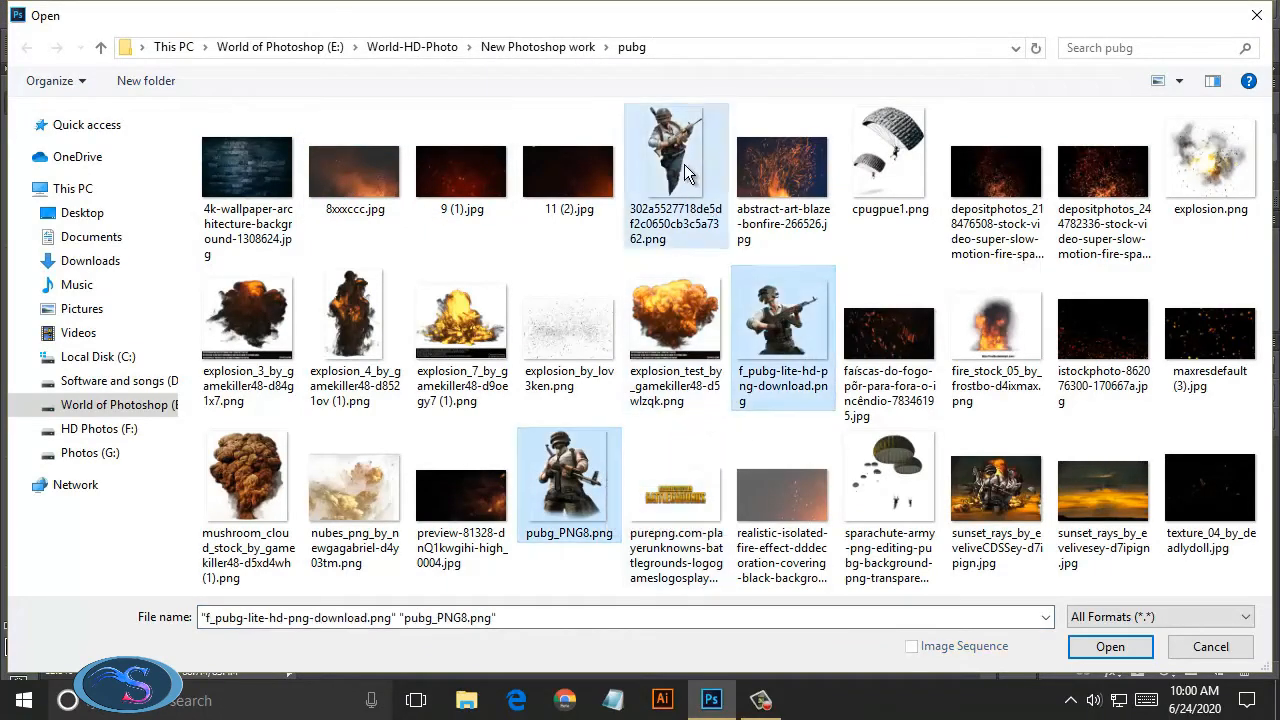
pyautogui.keyDown('ctrl'); pyautogui.click(684, 164); pyautogui.keyUp('ctrl')
pyautogui.click(1080, 646)
# Step: Copy the soldier from 302a5527718de5df2c0650cb3c5a7362.png onto the sunset composition and close its source image
pyautogui.click(600, 71)
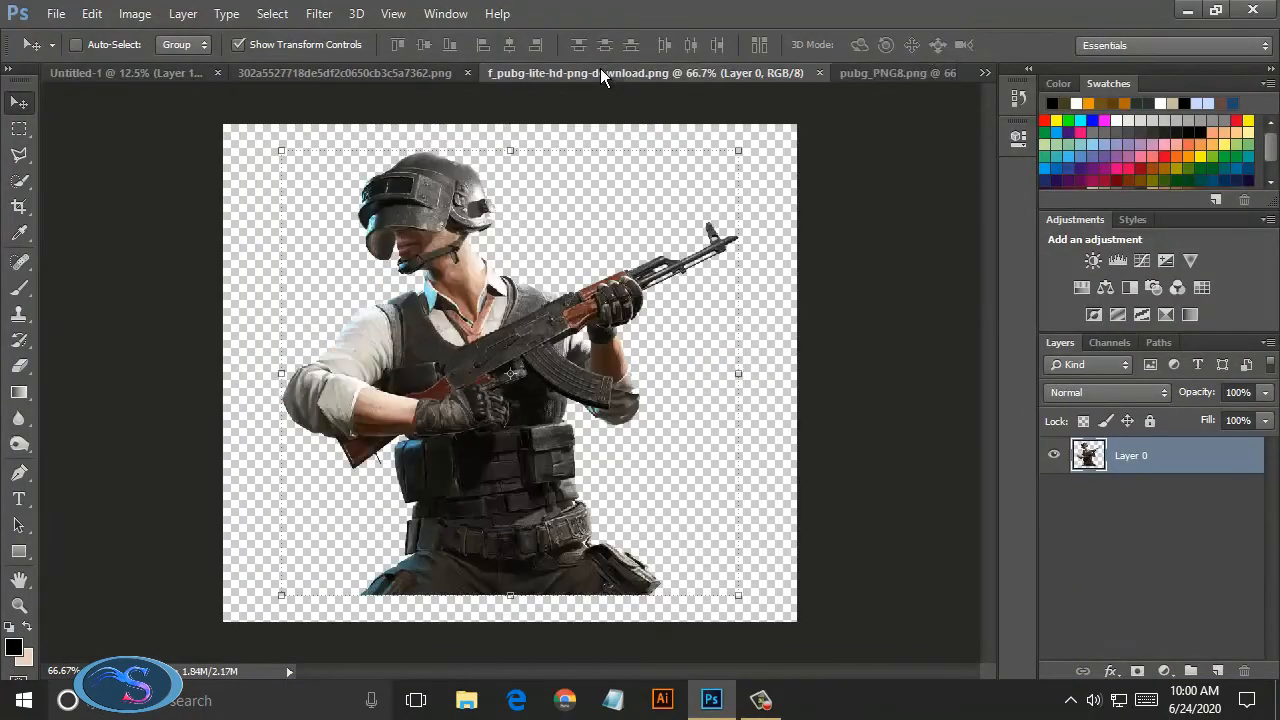
pyautogui.click(386, 72)
pyautogui.moveTo(349, 128); pyautogui.dragTo(576, 407)
pyautogui.click(480, 73)
pyautogui.click(510, 73)
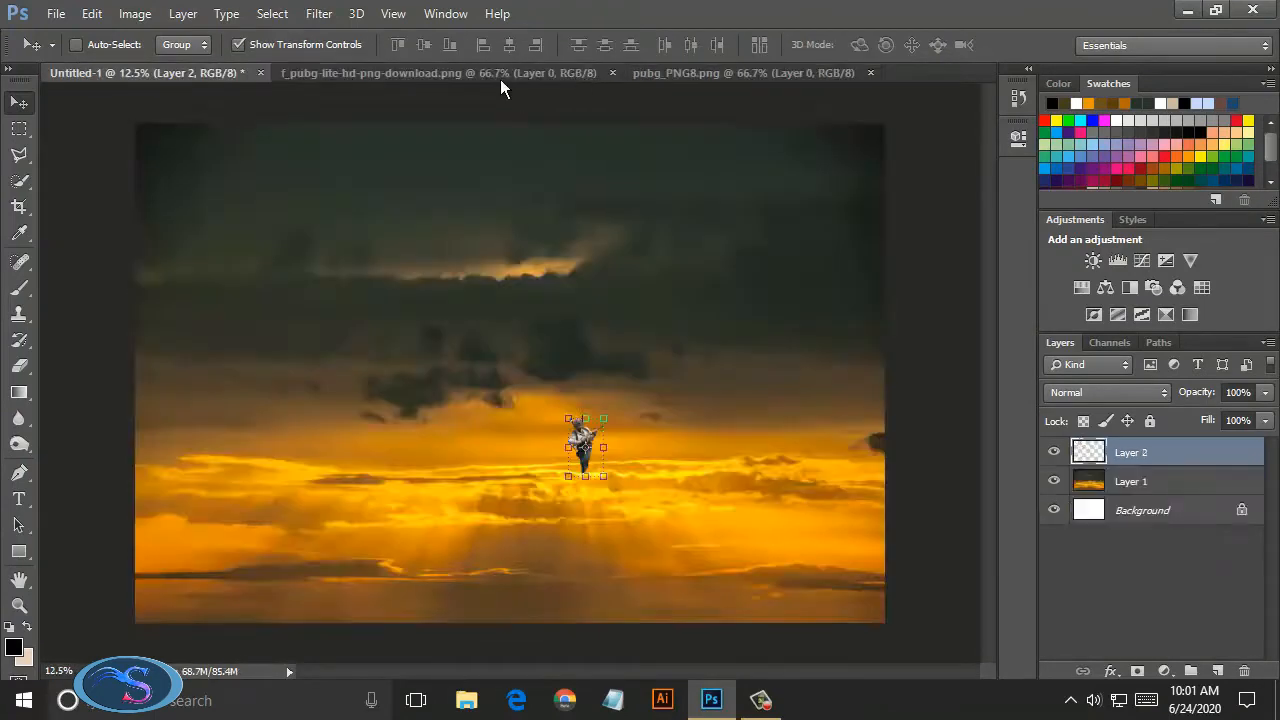
# Step: Copy the soldier from f_pubg-lite-hd-png-download.png onto the sunset composition
pyautogui.click(500, 75)
pyautogui.moveTo(476, 330); pyautogui.dragTo(466, 364)
pyautogui.moveTo(467, 368); pyautogui.dragTo(487, 436)
# Step: Copy the soldier from pubg_PNG8.png onto the sunset composition and close both remaining source images
pyautogui.click(691, 73)
pyautogui.moveTo(476, 340); pyautogui.dragTo(460, 380)
pyautogui.click(701, 73)
pyautogui.click(870, 73)
pyautogui.click(590, 73)
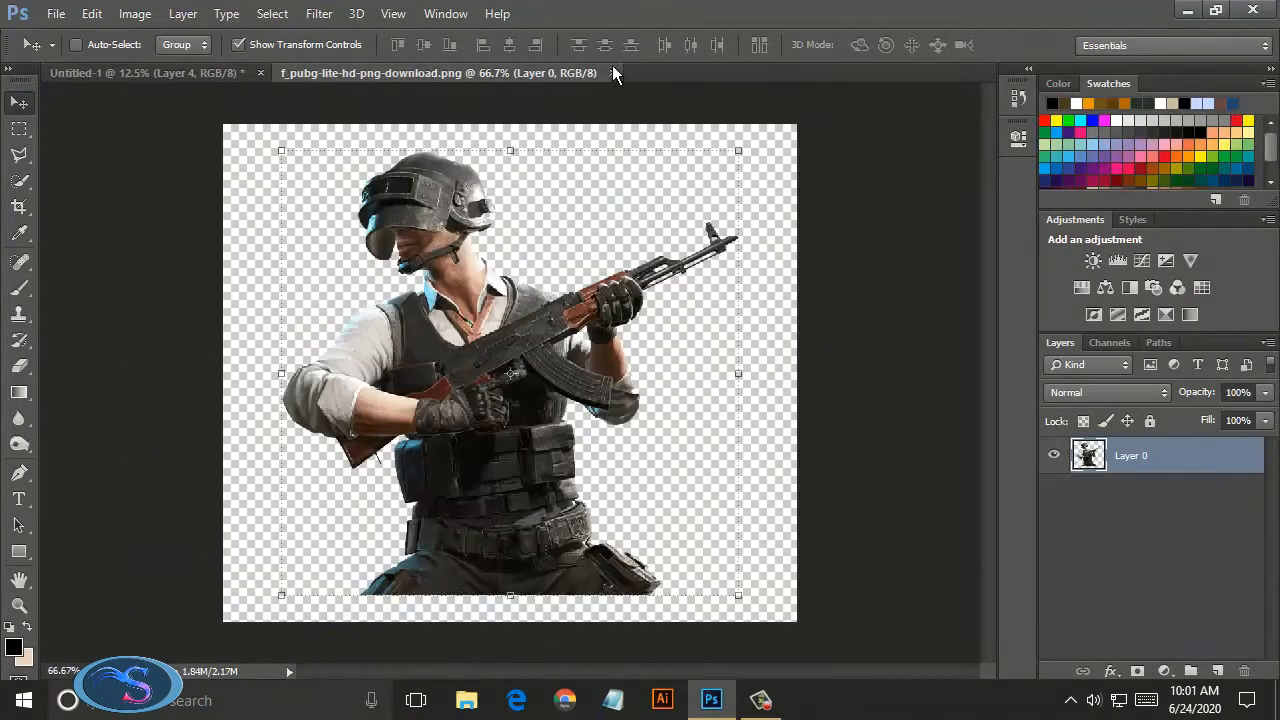
pyautogui.click(612, 73)
# Step: Enlarge the Layer 4 soldier to about 386% width and 398% height, and shift it slightly left of the canvas centre
pyautogui.hotkey('ctrl', 't')
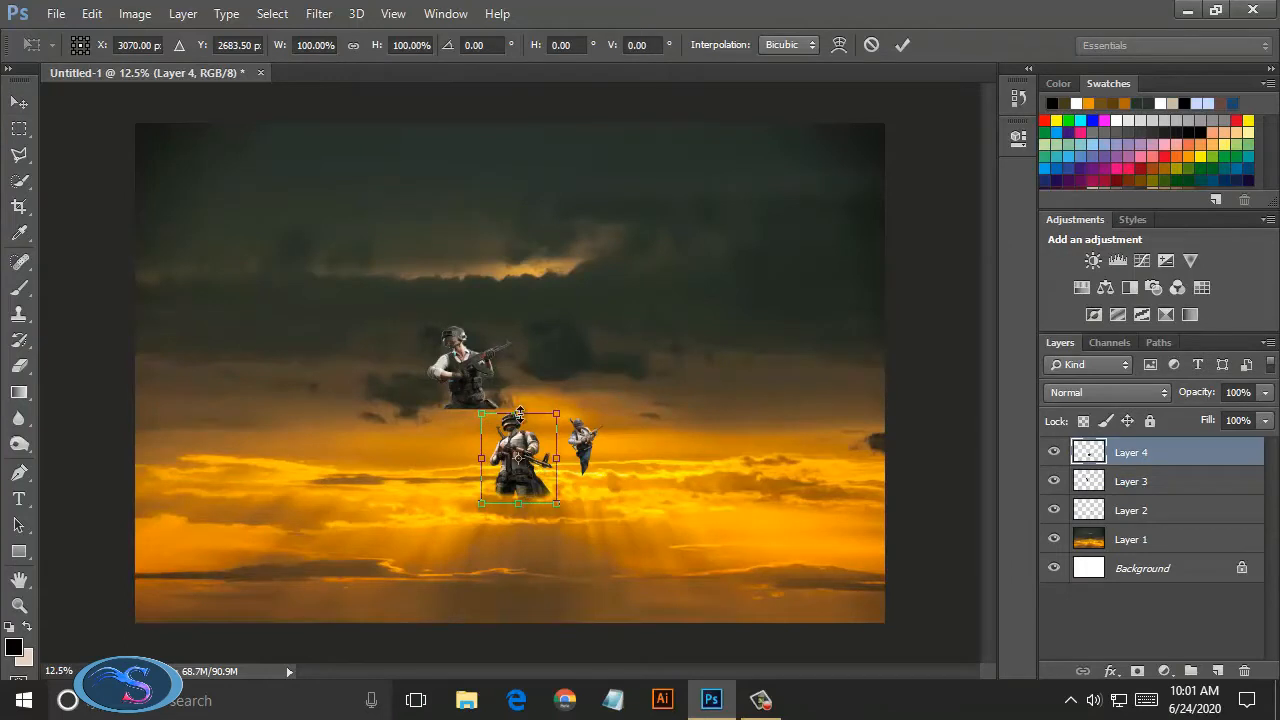
pyautogui.moveTo(519, 413); pyautogui.dragTo(373, 414)
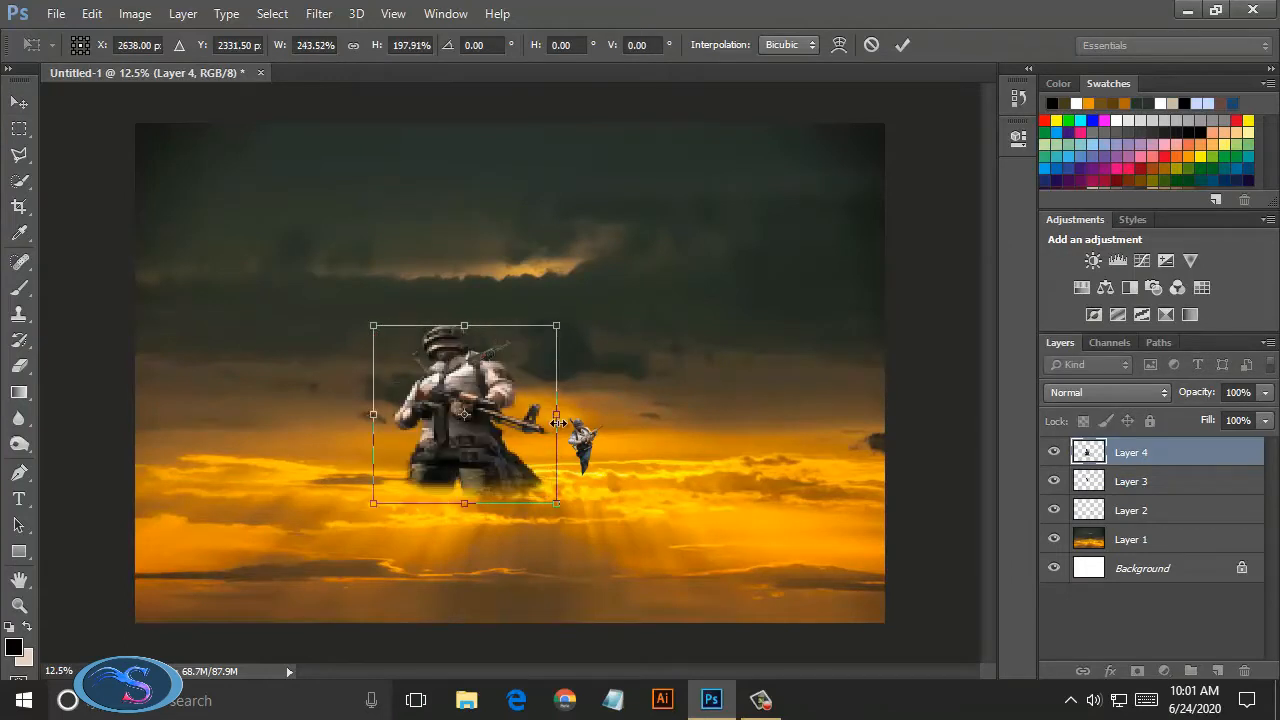
pyautogui.moveTo(557, 423); pyautogui.dragTo(666, 414)
pyautogui.moveTo(519, 503); pyautogui.dragTo(519, 593)
pyautogui.moveTo(519, 325); pyautogui.dragTo(519, 234)
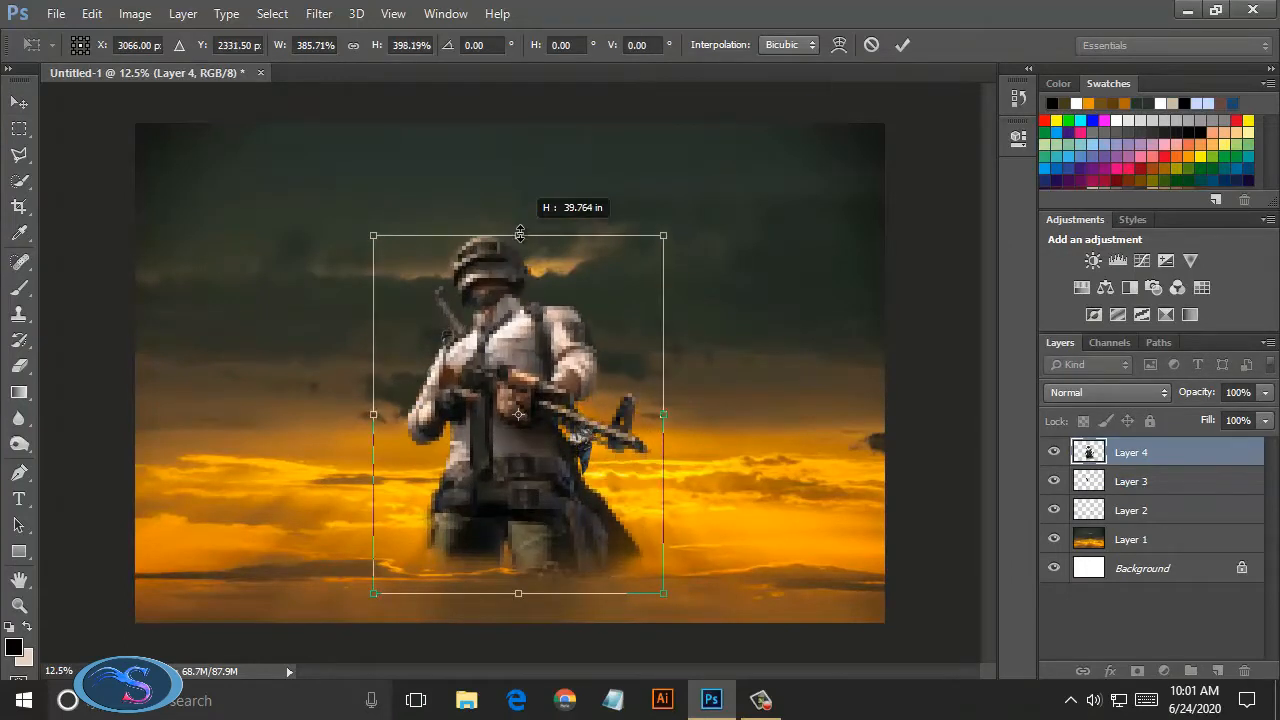
pyautogui.click(906, 46)
pyautogui.moveTo(521, 364); pyautogui.dragTo(469, 229)
# Step: Enlarge the Layer 3 soldier to about 212% width and stretch it to nearly the height of the front soldier
pyautogui.click(1160, 485)
pyautogui.moveTo(426, 319); pyautogui.dragTo(330, 319)
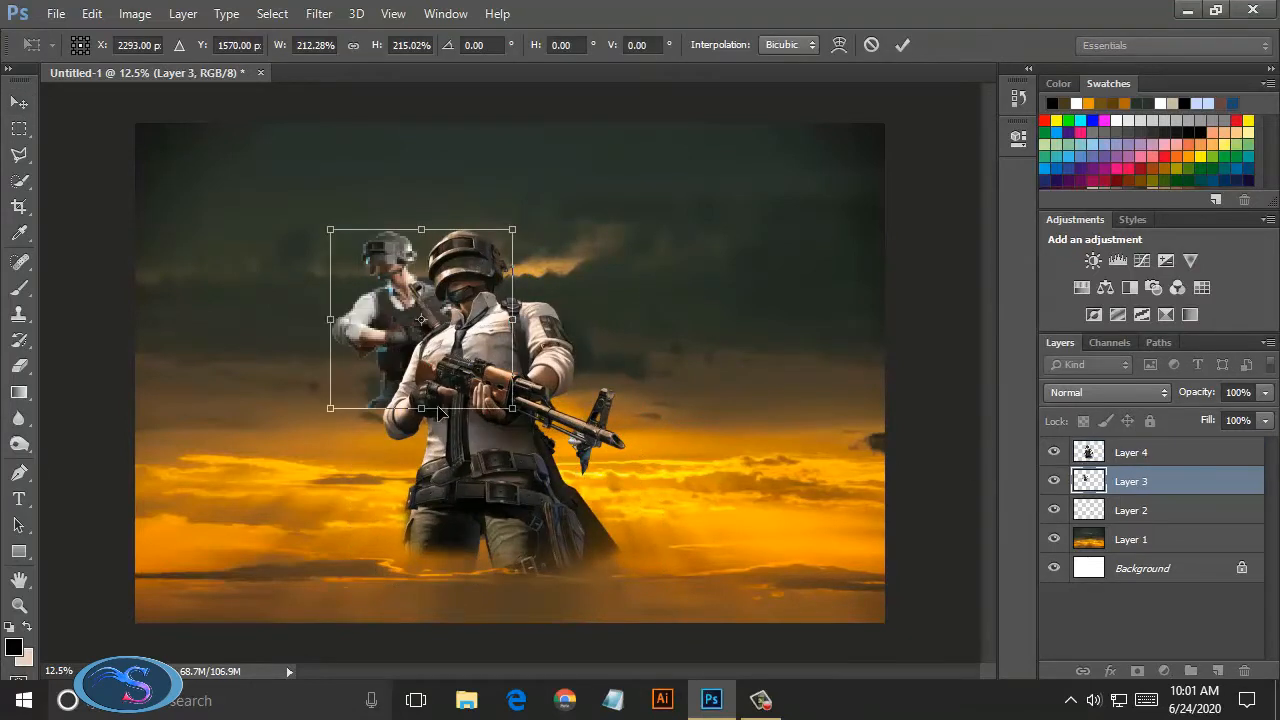
pyautogui.moveTo(421, 408); pyautogui.dragTo(426, 570)
pyautogui.click(905, 46)
# Step: Mirror the Layer 3 soldier horizontally to about 119% width and place it behind the front soldier's left side
pyautogui.hotkey('ctrl', 't')
pyautogui.moveTo(513, 400); pyautogui.dragTo(218, 402)
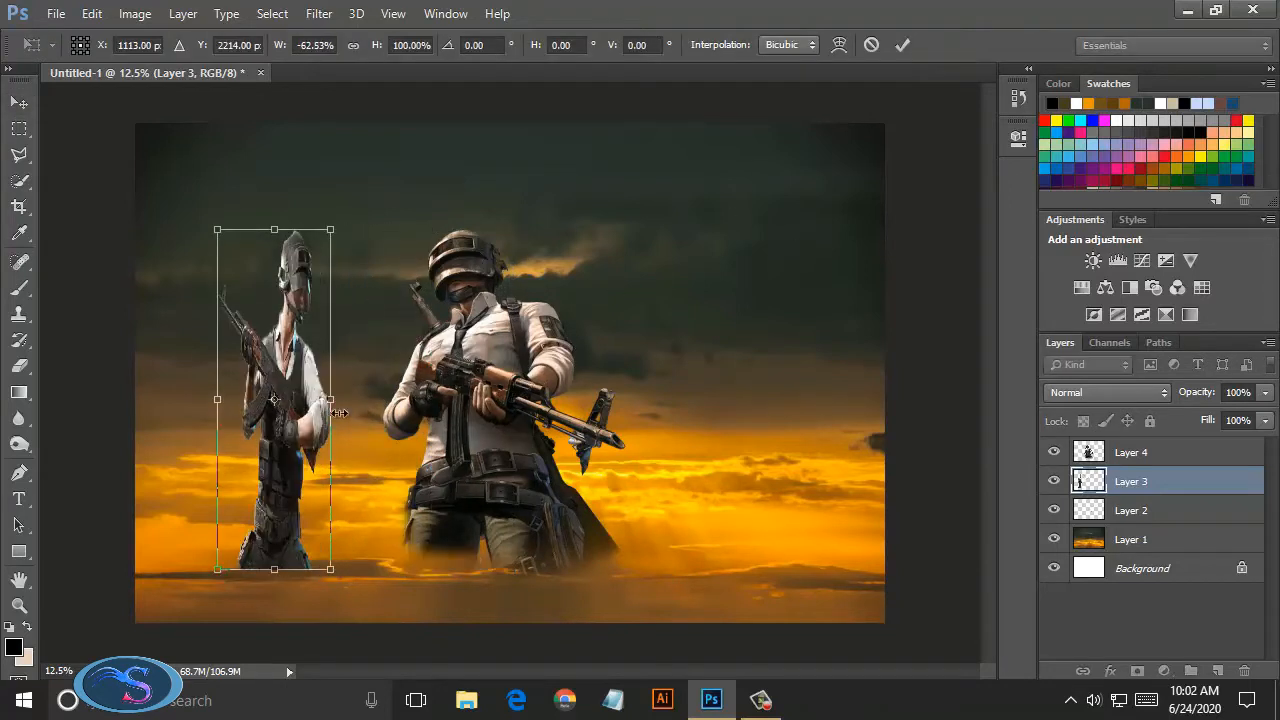
pyautogui.moveTo(333, 403); pyautogui.dragTo(448, 403)
pyautogui.moveTo(224, 405); pyautogui.dragTo(236, 405)
pyautogui.moveTo(340, 492); pyautogui.dragTo(414, 500)
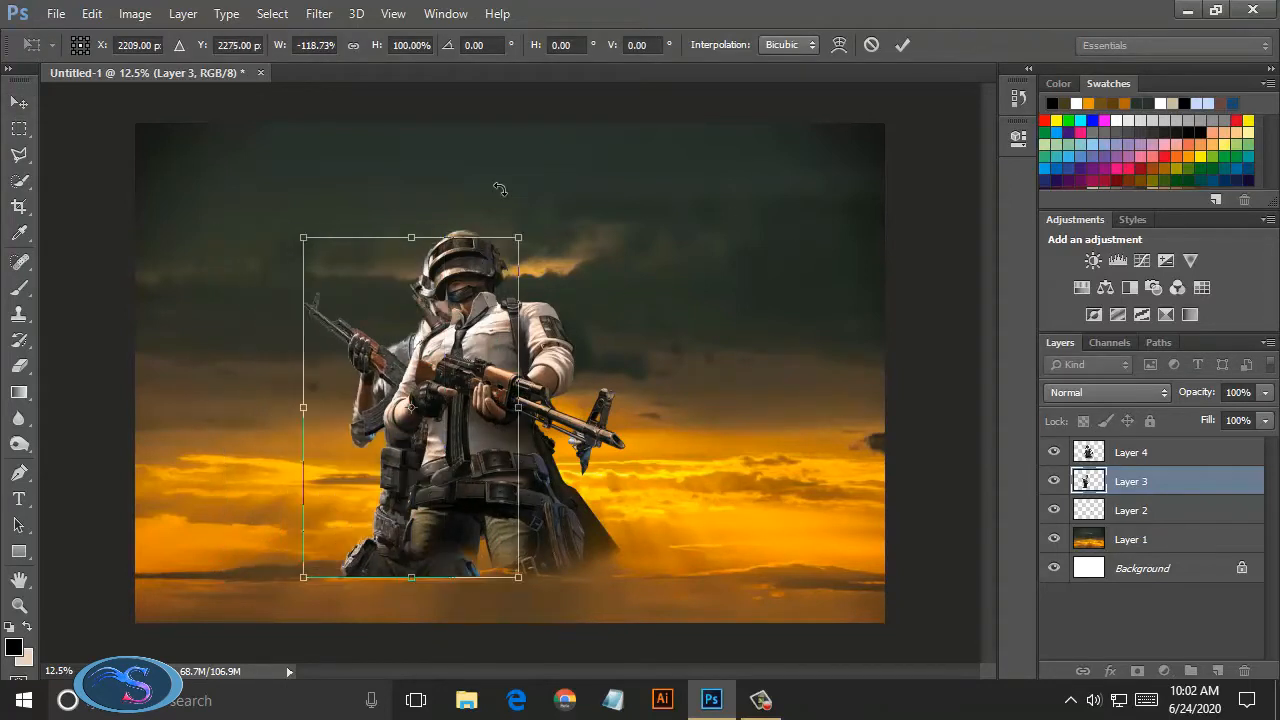
# Step: Tilt the Layer 3 soldier to about -24.5°, trim its height to about 95%, and move it out beside the front soldier
pyautogui.moveTo(500, 189); pyautogui.dragTo(405, 175)
pyautogui.moveTo(415, 441)
pyautogui.mouseDown()
pyautogui.moveTo(382, 441)
pyautogui.moveTo(403, 441)
pyautogui.mouseUp()
pyautogui.moveTo(373, 231); pyautogui.dragTo(376, 237)
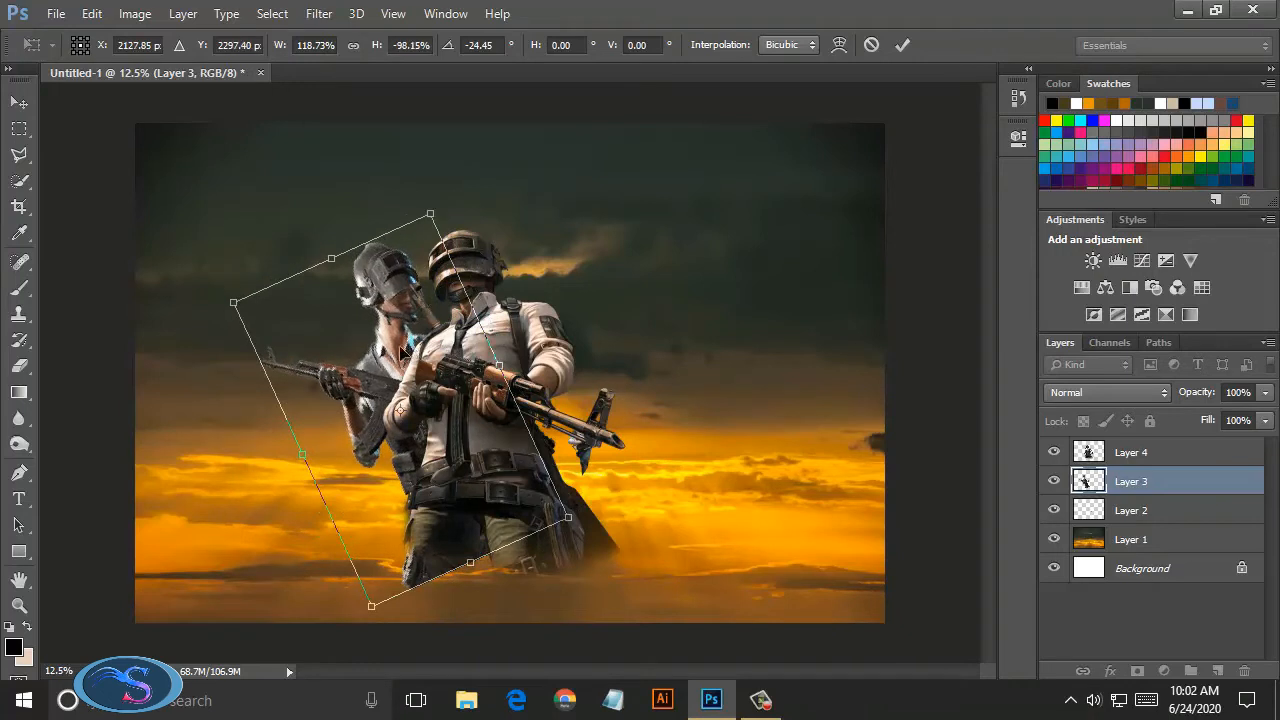
pyautogui.moveTo(411, 352); pyautogui.dragTo(391, 352)
pyautogui.moveTo(577, 522); pyautogui.dragTo(578, 521)
pyautogui.moveTo(363, 397); pyautogui.dragTo(363, 408)
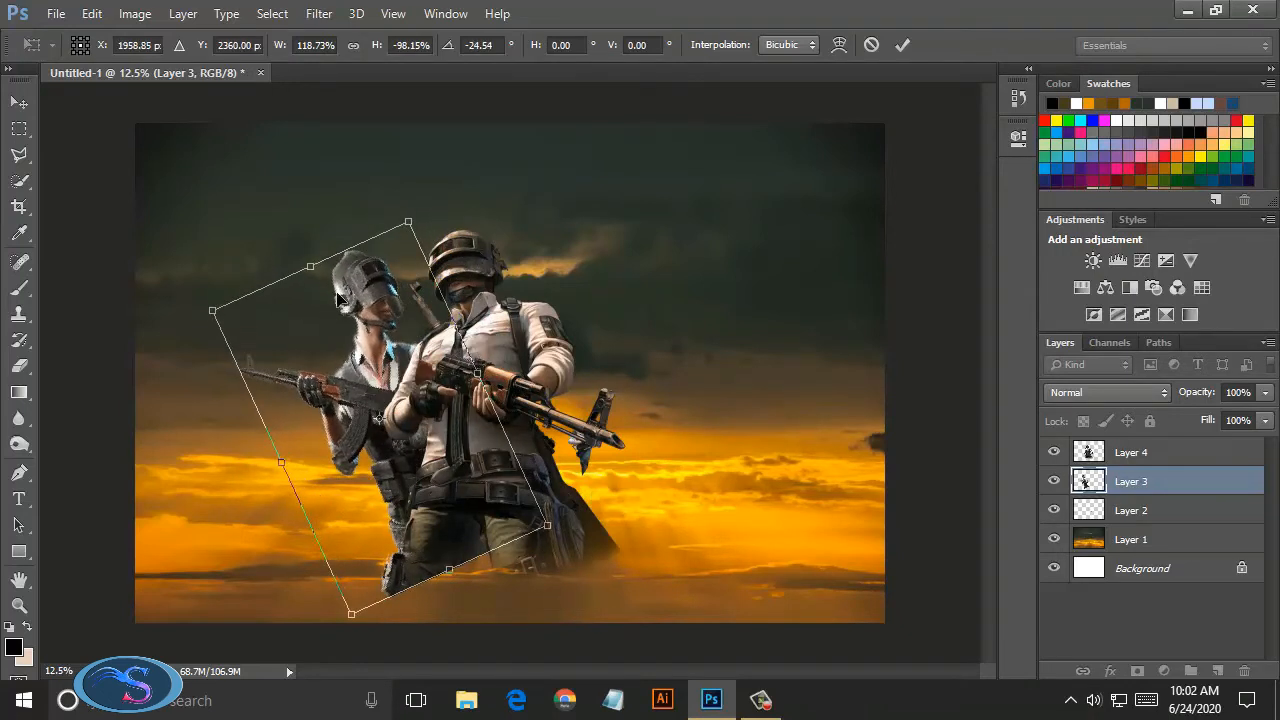
pyautogui.moveTo(323, 254); pyautogui.dragTo(327, 261)
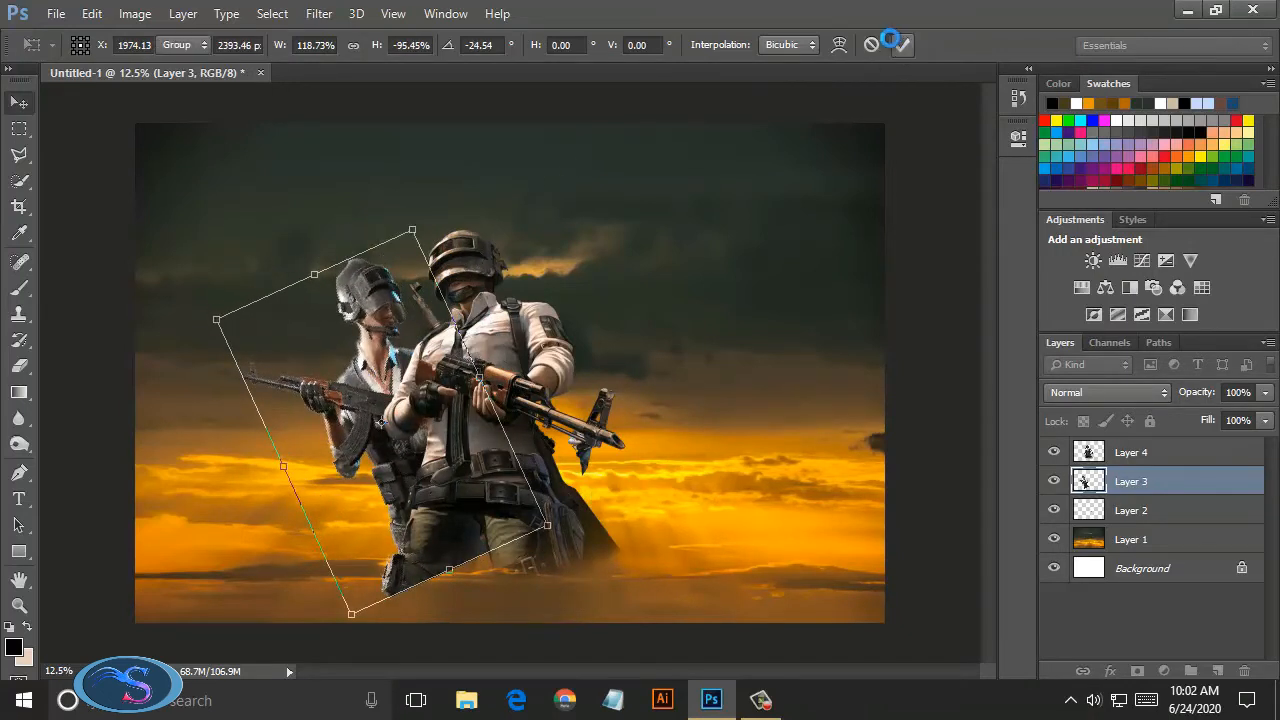
pyautogui.click(893, 42)
# Step: Enlarge the Layer 2 soldier to about 527% width and 612% height to match the other soldiers
pyautogui.click(1120, 511)
pyautogui.hotkey('ctrl', 't')
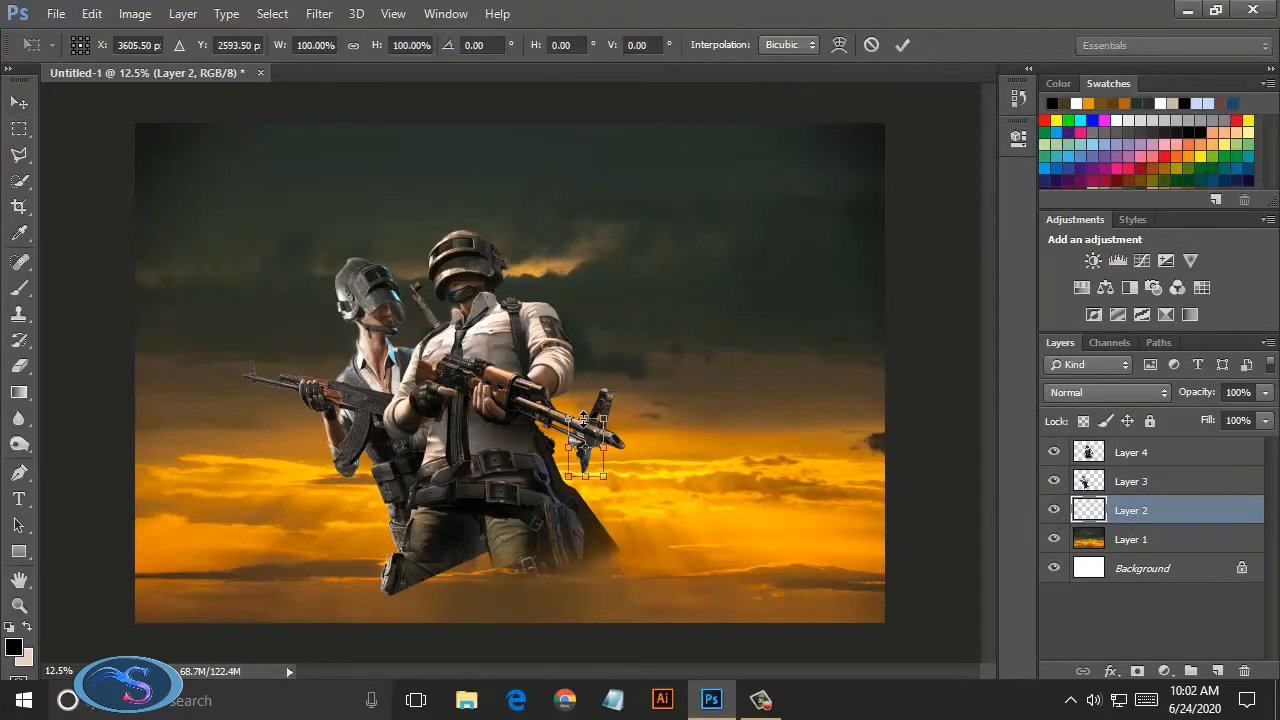
pyautogui.moveTo(585, 418); pyautogui.dragTo(585, 281)
pyautogui.moveTo(603, 380); pyautogui.dragTo(753, 380)
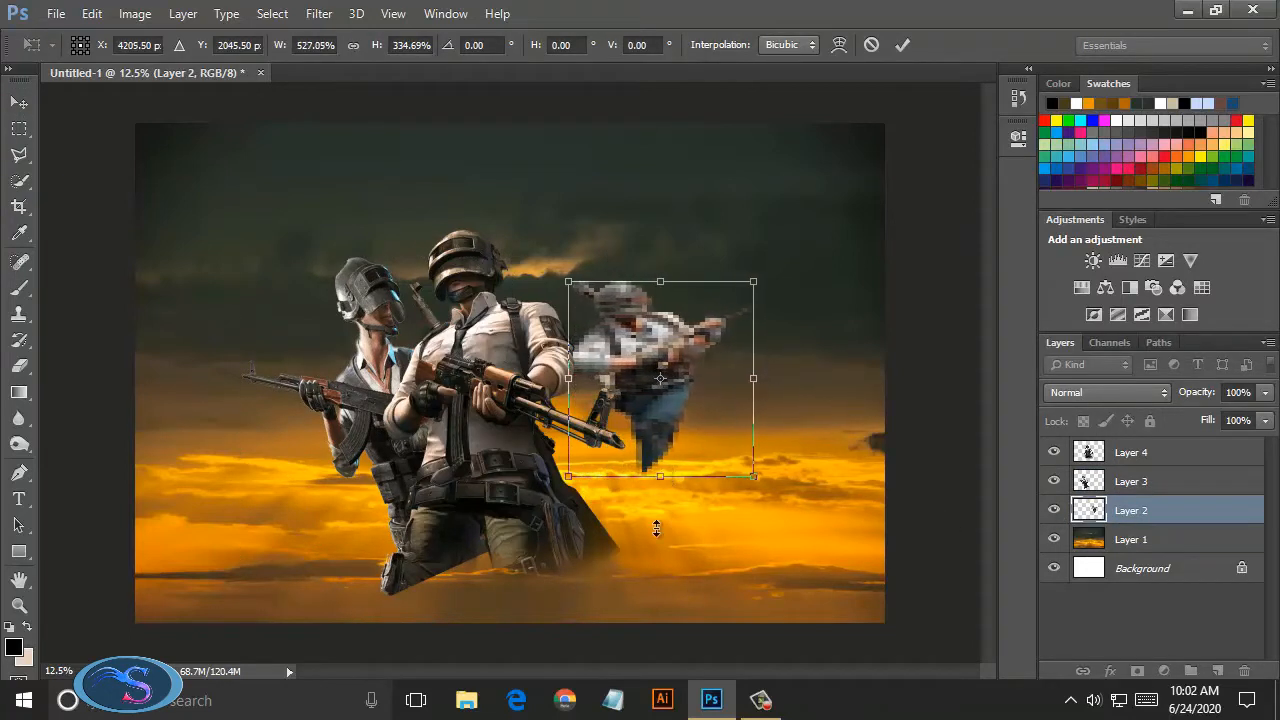
pyautogui.moveTo(660, 477); pyautogui.dragTo(660, 573)
pyautogui.moveTo(660, 282); pyautogui.dragTo(652, 235)
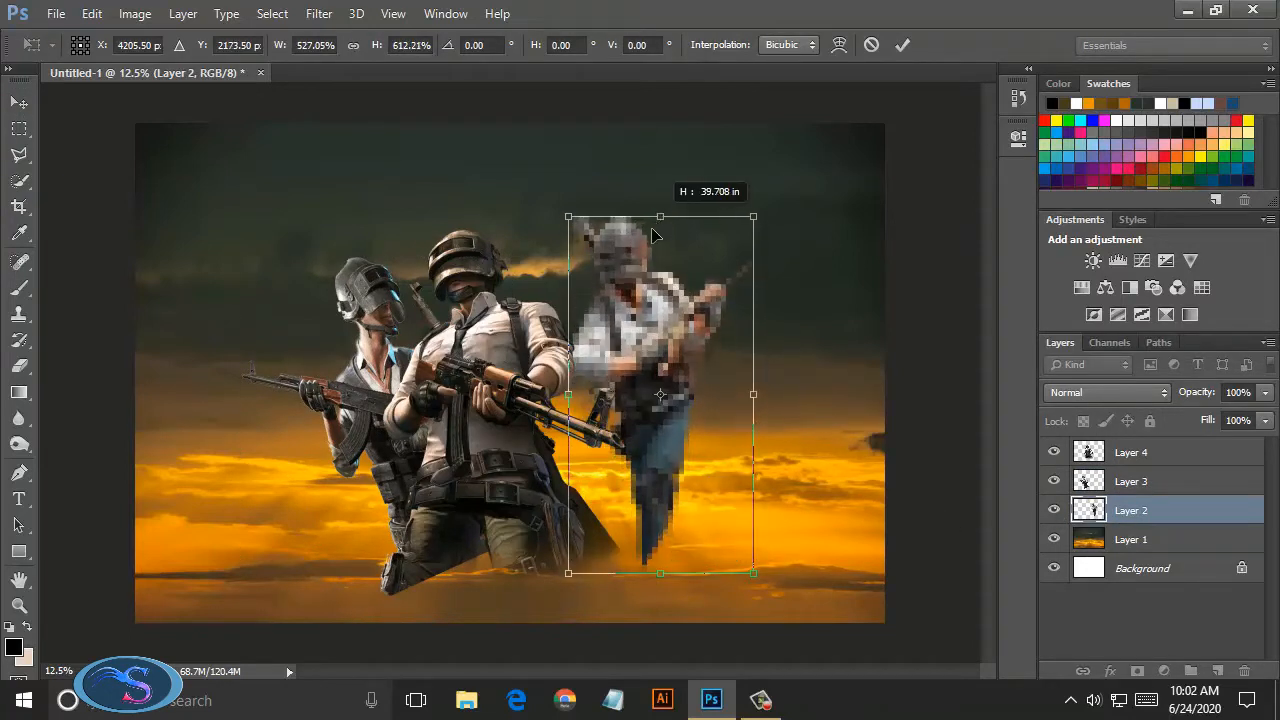
pyautogui.click(902, 44)
# Step: Rotate the Layer 2 soldier about 28.5° and position it behind the front soldier's right side
pyautogui.hotkey('ctrl', 't')
pyautogui.moveTo(525, 205); pyautogui.dragTo(608, 213)
pyautogui.moveTo(669, 329); pyautogui.dragTo(631, 384)
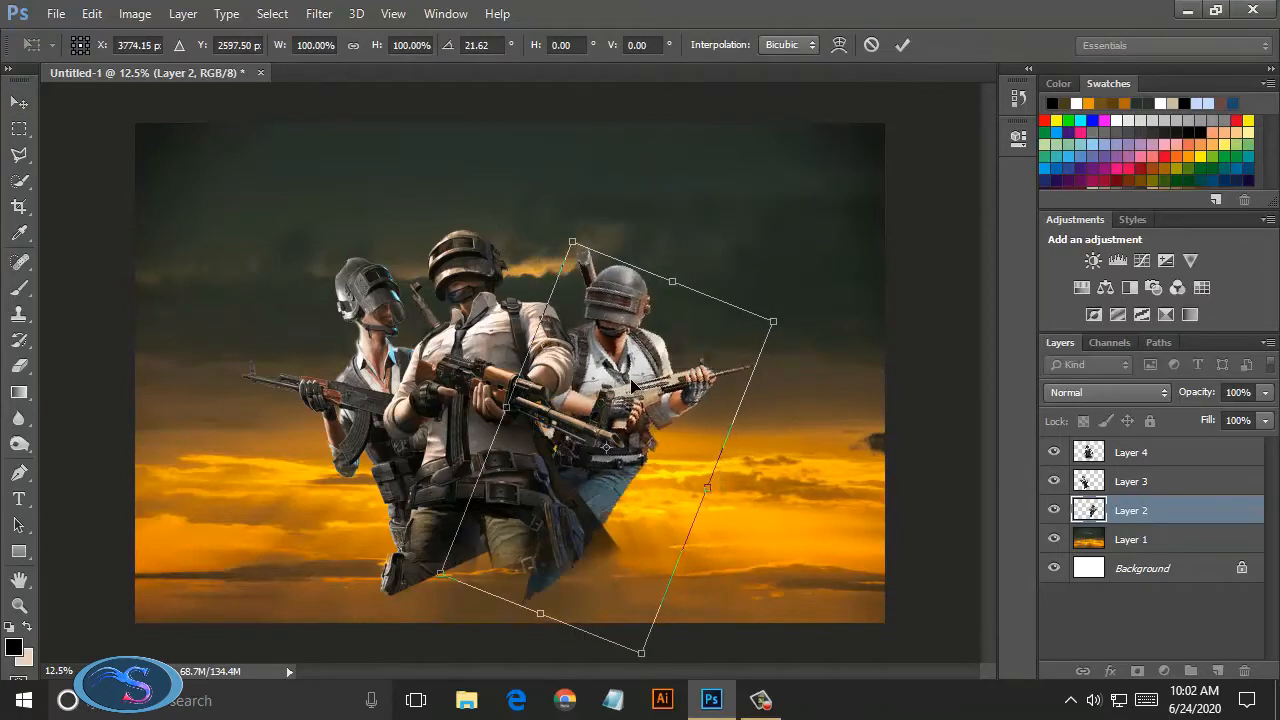
pyautogui.moveTo(476, 237); pyautogui.dragTo(501, 222)
pyautogui.moveTo(601, 349); pyautogui.dragTo(598, 340)
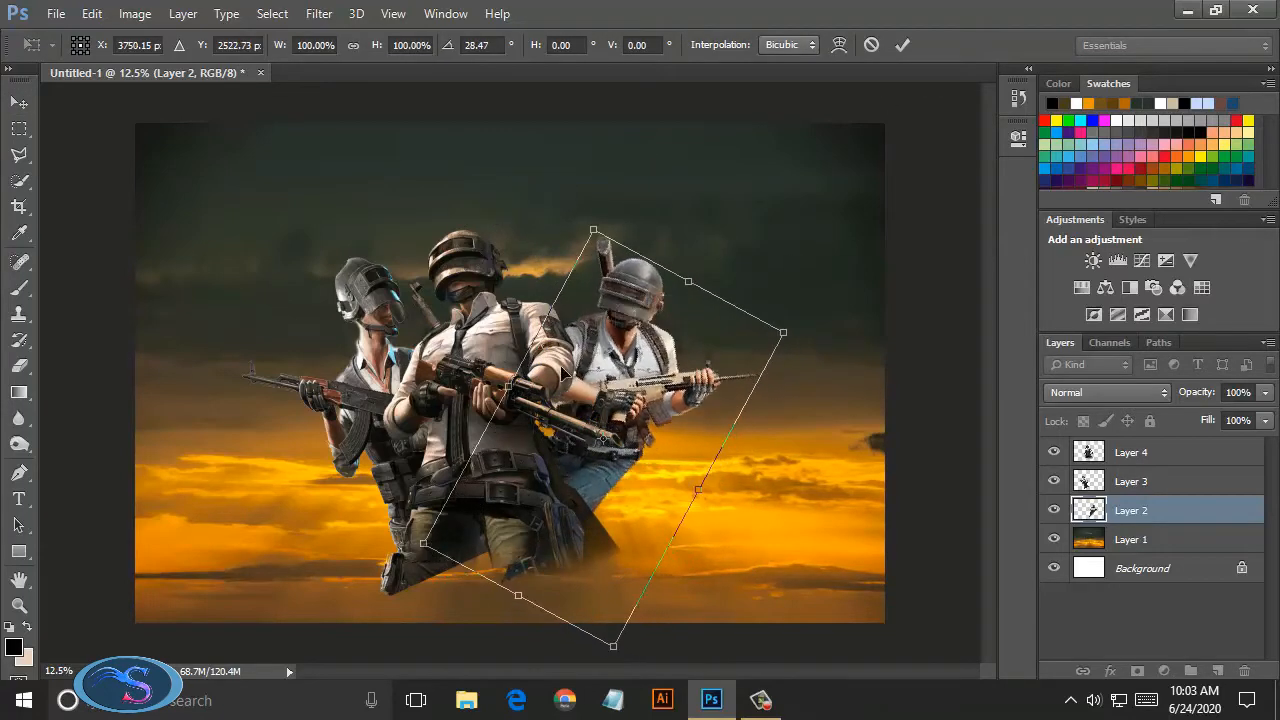
pyautogui.click(900, 45)
pyautogui.moveTo(657, 371)
pyautogui.mouseDown()
pyautogui.moveTo(725, 325)
pyautogui.moveTo(675, 350)
pyautogui.moveTo(660, 376)
pyautogui.mouseUp()
# Step: Move the Layer 4 soldier slightly right so it stands centred between the other two soldiers
pyautogui.click(1120, 483)
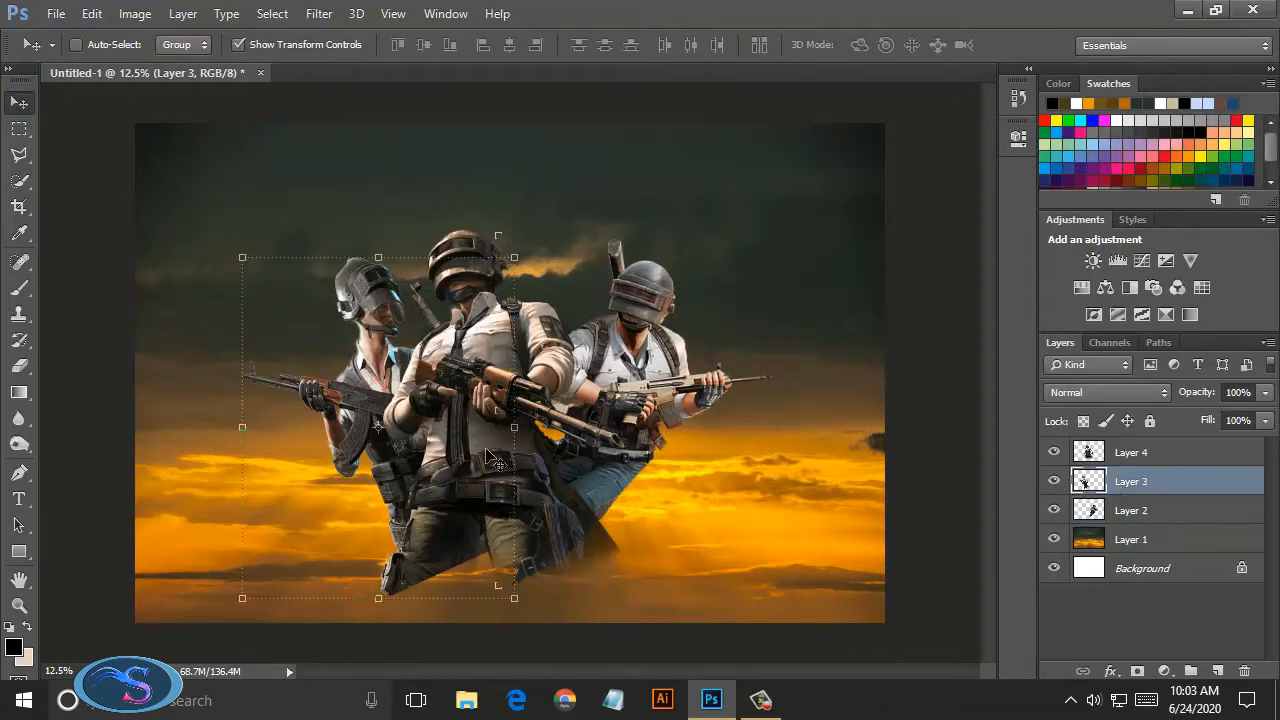
pyautogui.click(1130, 452)
pyautogui.hotkey('ctrl', 't')
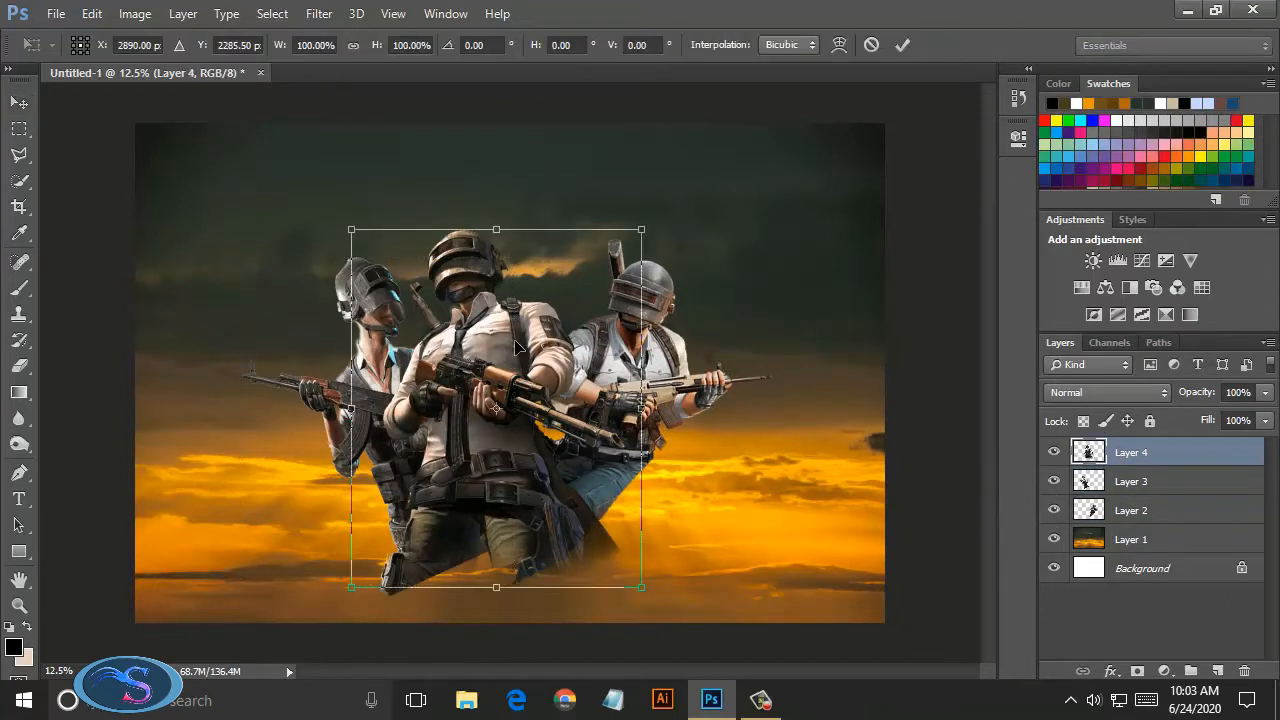
pyautogui.moveTo(497, 336); pyautogui.dragTo(522, 338)
pyautogui.click(902, 44)
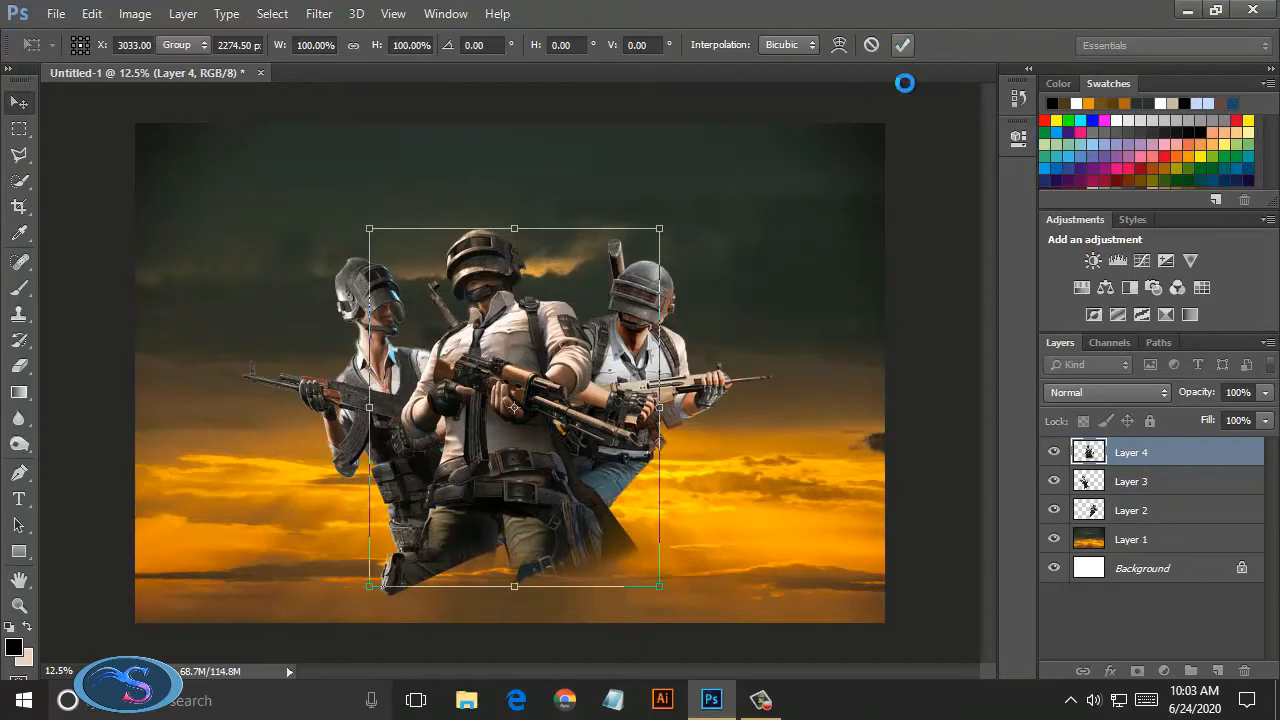
# Step: Transform the three soldier layers together, stretching them to about 102% height, rotating them about 1° and recentring the group
pyautogui.keyDown('ctrl'); pyautogui.click(1138, 483); pyautogui.keyUp('ctrl')
pyautogui.keyDown('ctrl'); pyautogui.click(1150, 511); pyautogui.keyUp('ctrl')
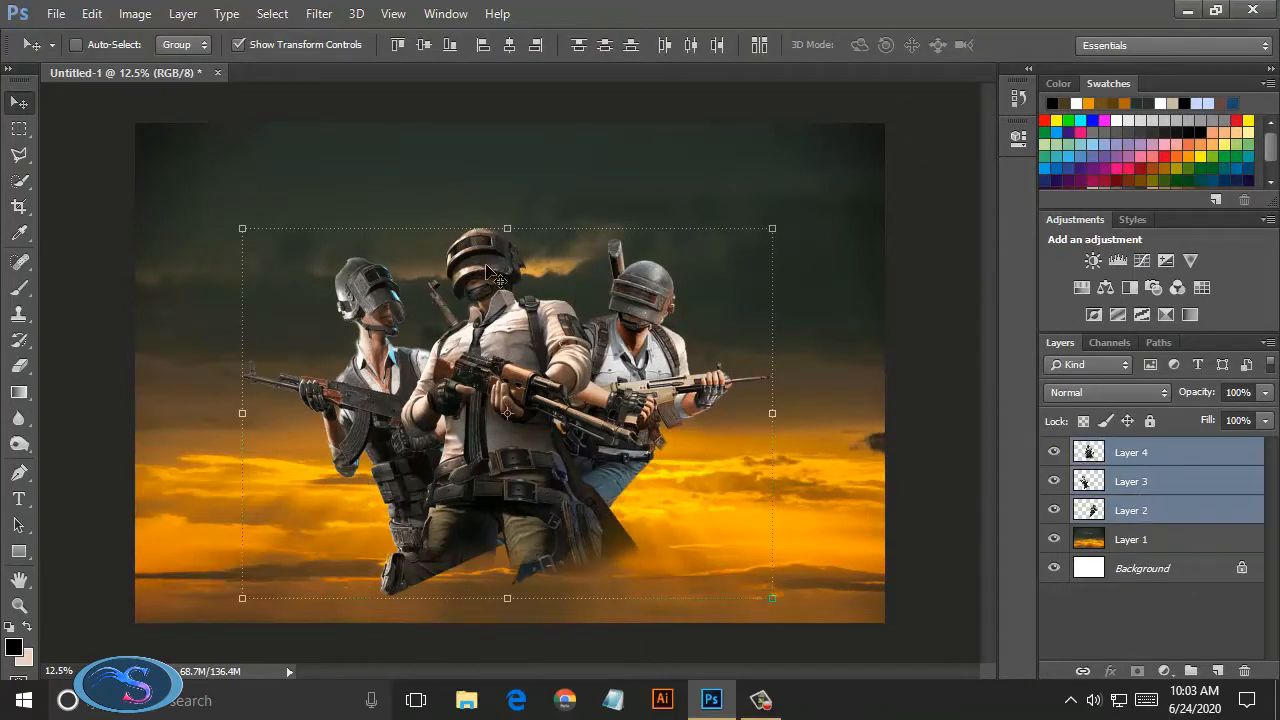
pyautogui.moveTo(507, 228); pyautogui.dragTo(508, 219)
pyautogui.moveTo(528, 316); pyautogui.dragTo(531, 314)
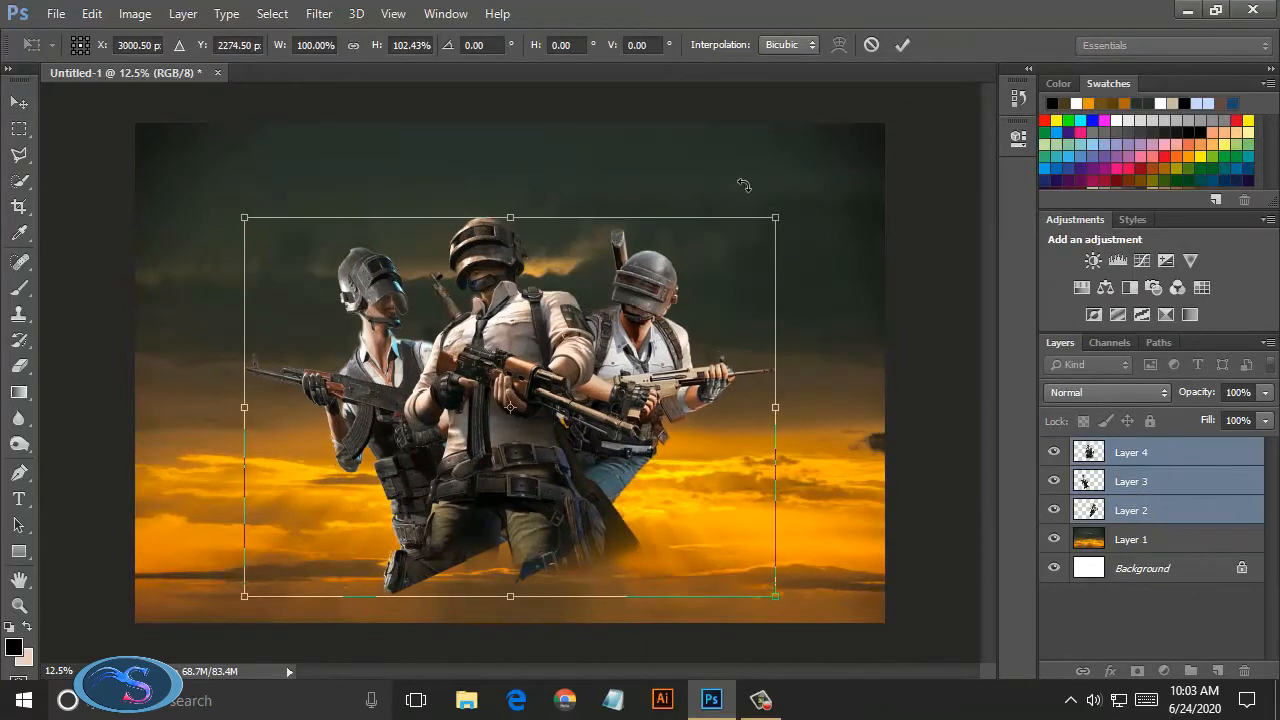
pyautogui.moveTo(743, 185); pyautogui.dragTo(754, 182)
pyautogui.click(902, 45)
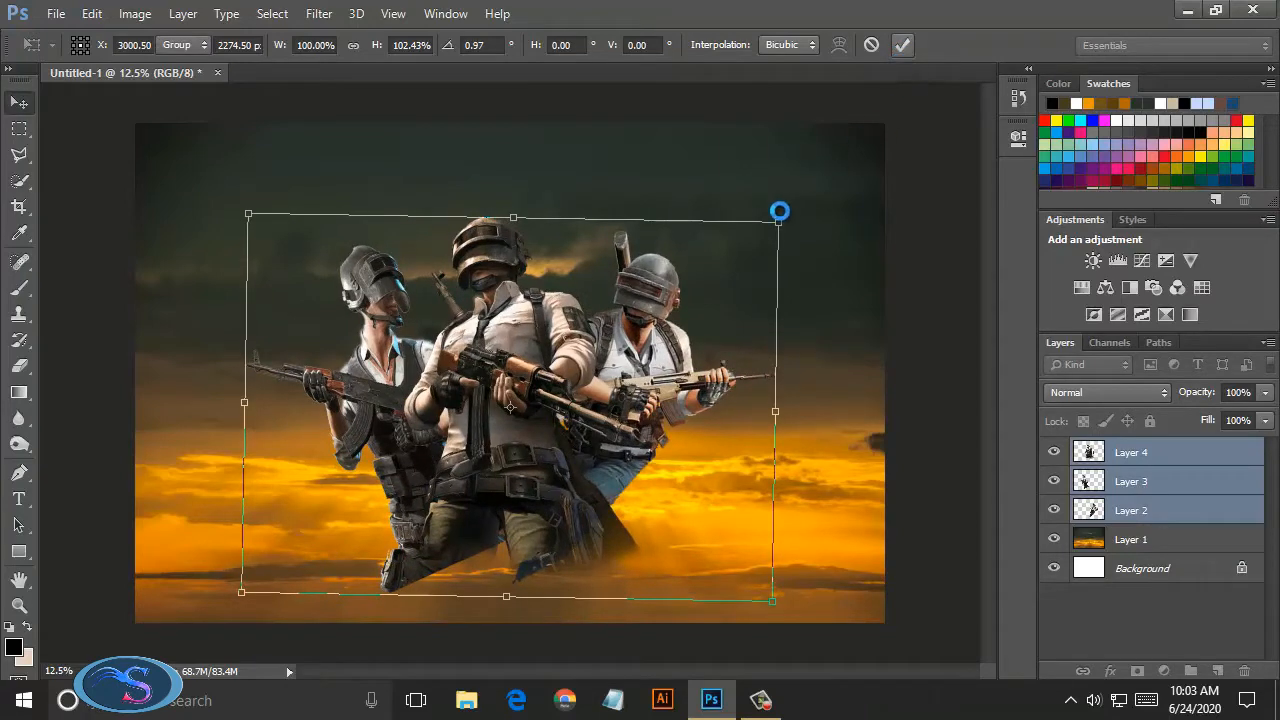
pyautogui.moveTo(534, 462); pyautogui.dragTo(504, 470)
# Step: Copy a full-width strip from the bottom edge of the Layer 1 sky and paste it as a new layer
pyautogui.click(1130, 512)
pyautogui.click(1136, 541)
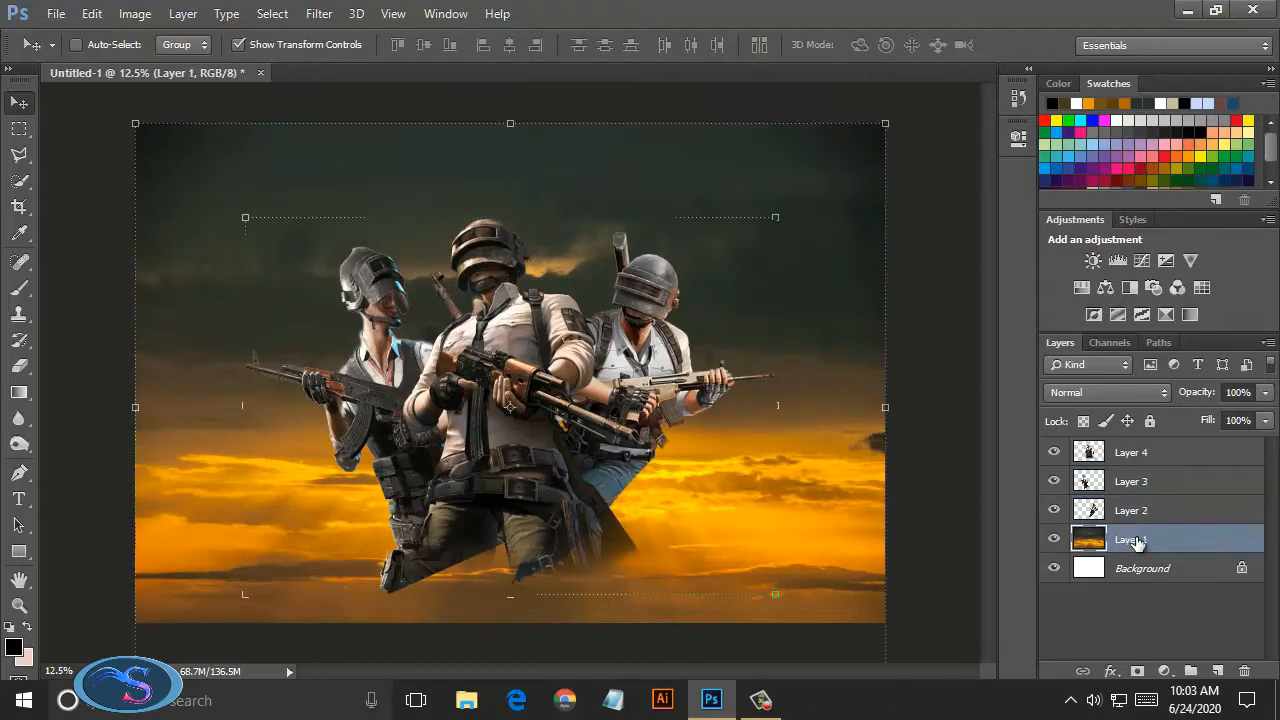
pyautogui.click(19, 128)
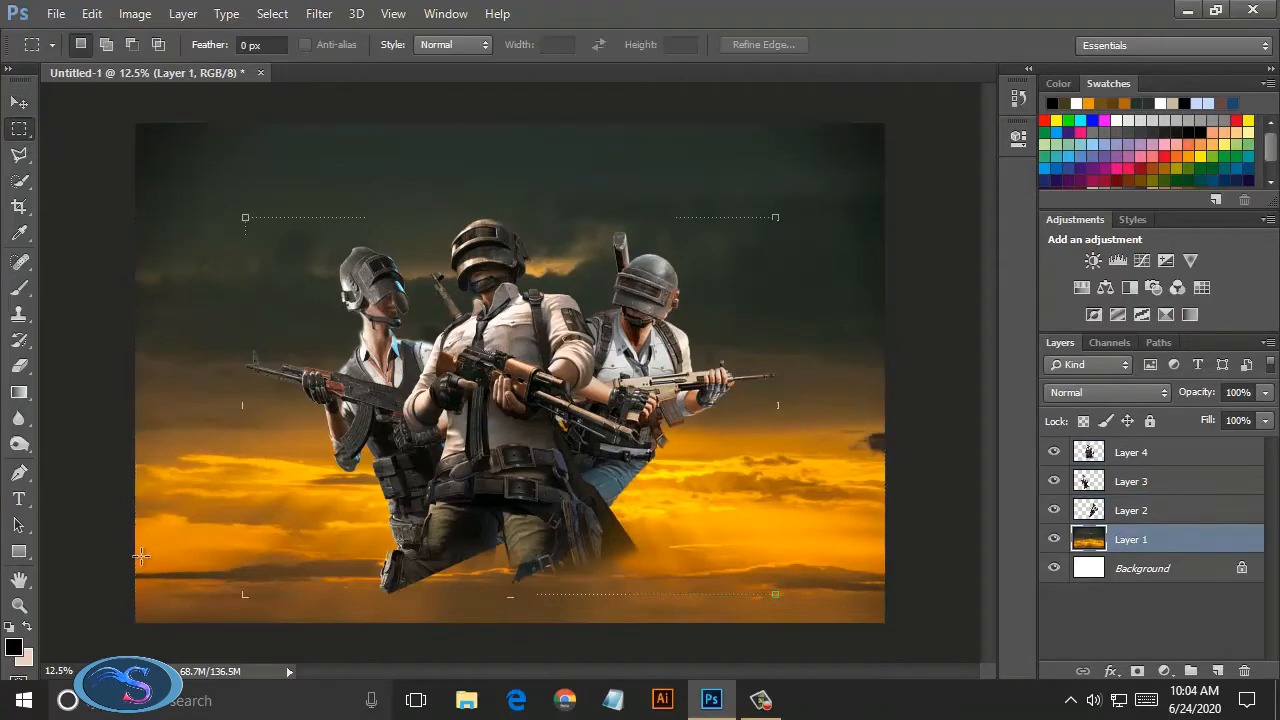
pyautogui.moveTo(138, 553)
pyautogui.mouseDown()
pyautogui.moveTo(485, 575)
pyautogui.moveTo(888, 626)
pyautogui.mouseUp()
pyautogui.click(91, 13)
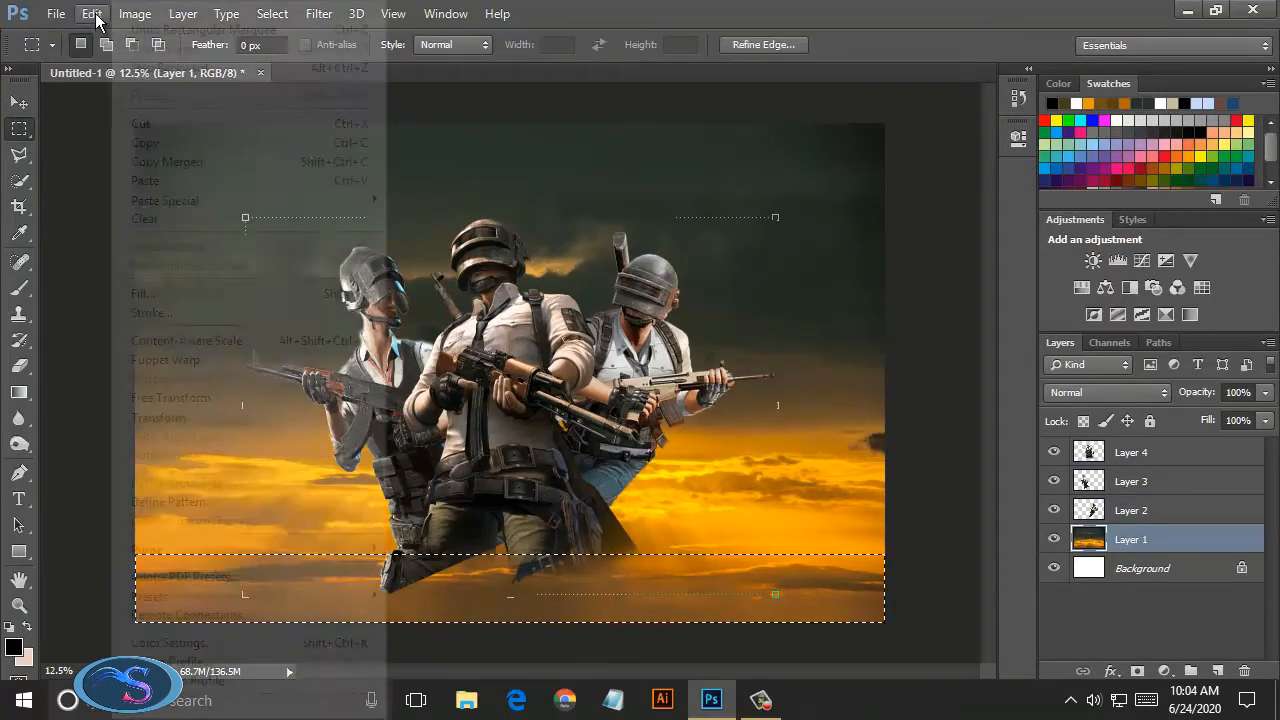
pyautogui.click(145, 143)
pyautogui.click(91, 13)
pyautogui.click(145, 180)
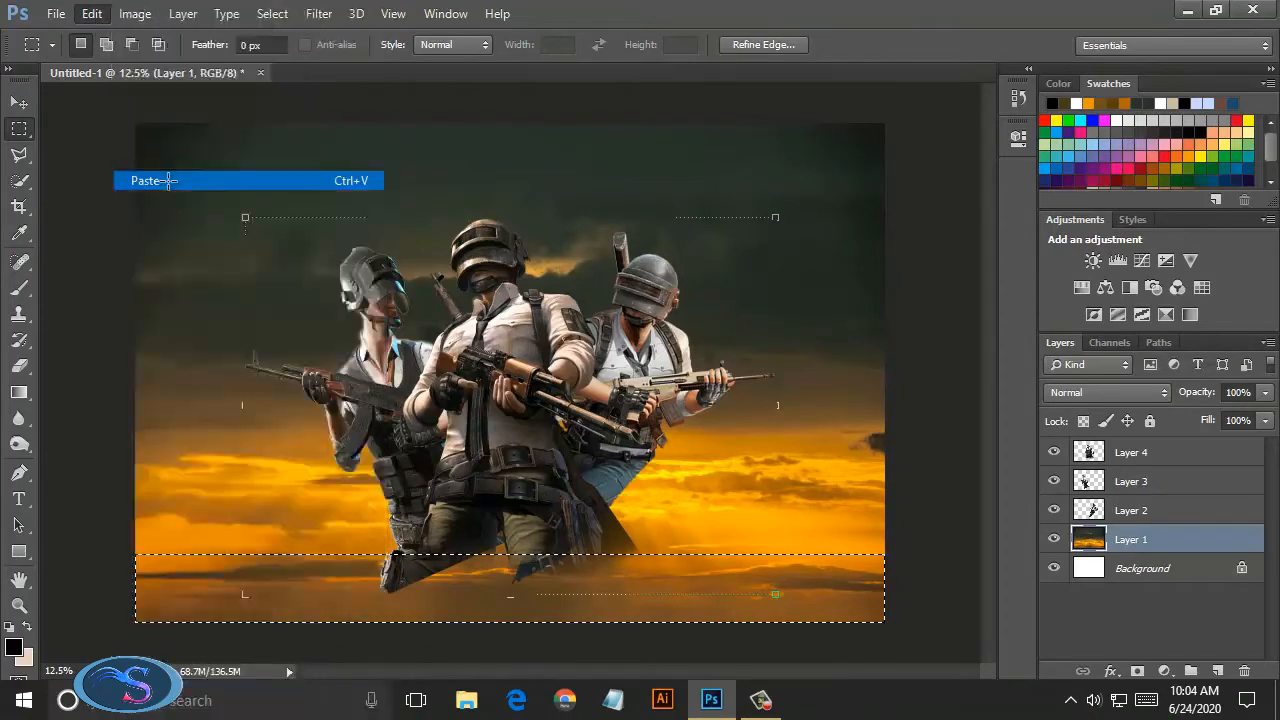
# Step: Stretch the pasted sky strip upward to about 110% height and place its layer above all the soldier layers
pyautogui.hotkey('ctrl', 't')
pyautogui.moveTo(510, 555); pyautogui.dragTo(519, 551)
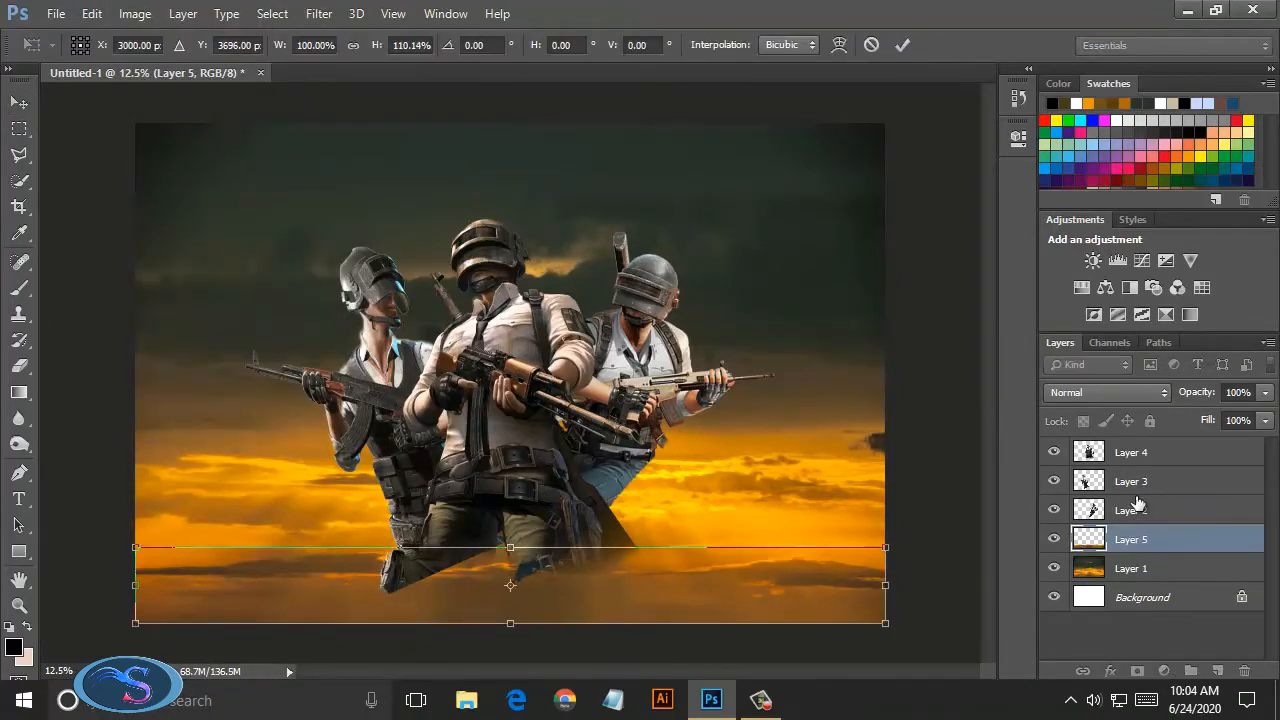
pyautogui.click(903, 47)
pyautogui.moveTo(1131, 539); pyautogui.dragTo(1147, 455)
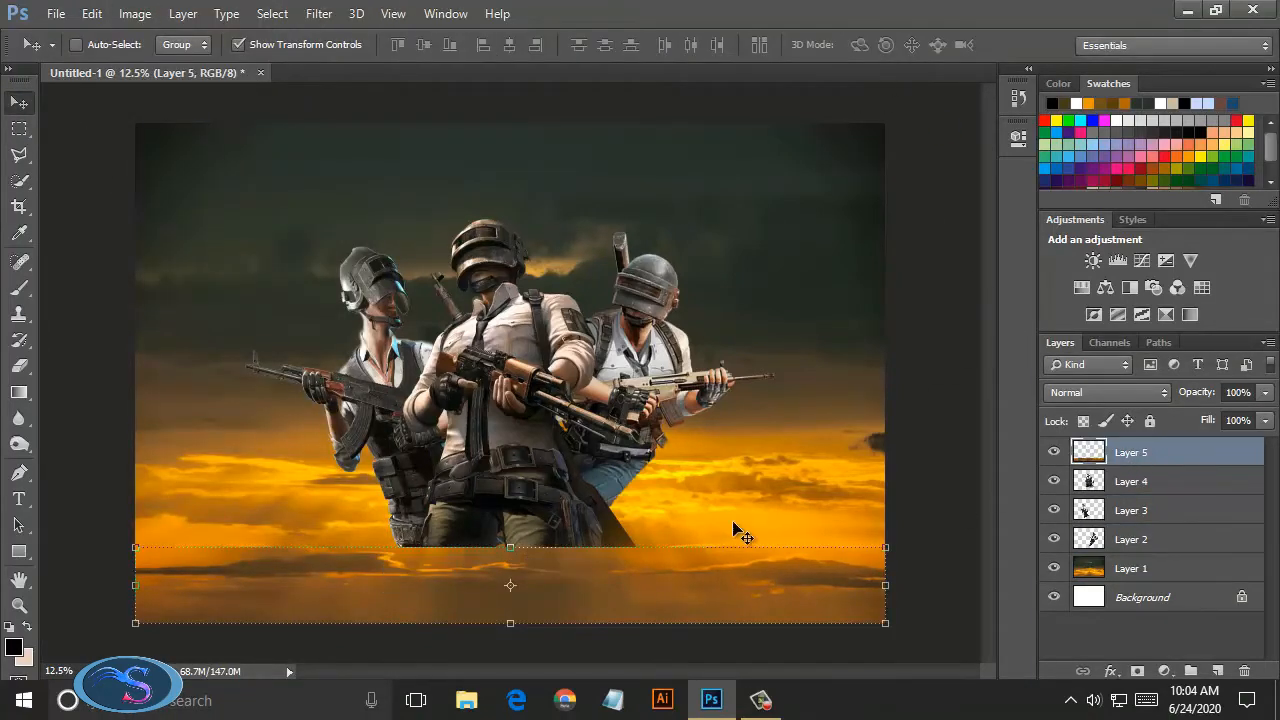
# Step: Erase the hard top edge of the Layer 5 sky strip so the soldiers' legs fade into the clouds
pyautogui.click(19, 366)
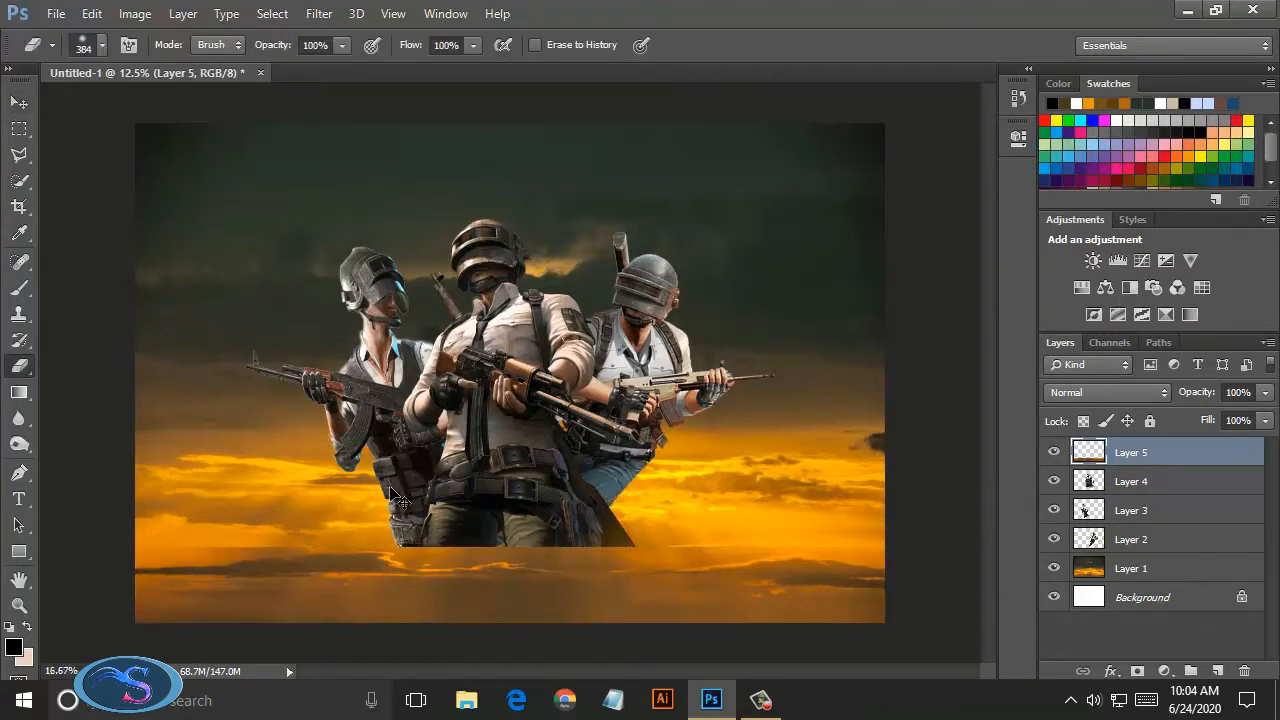
pyautogui.hotkey('ctrl', '+')
pyautogui.scroll(-2, 468, 535)
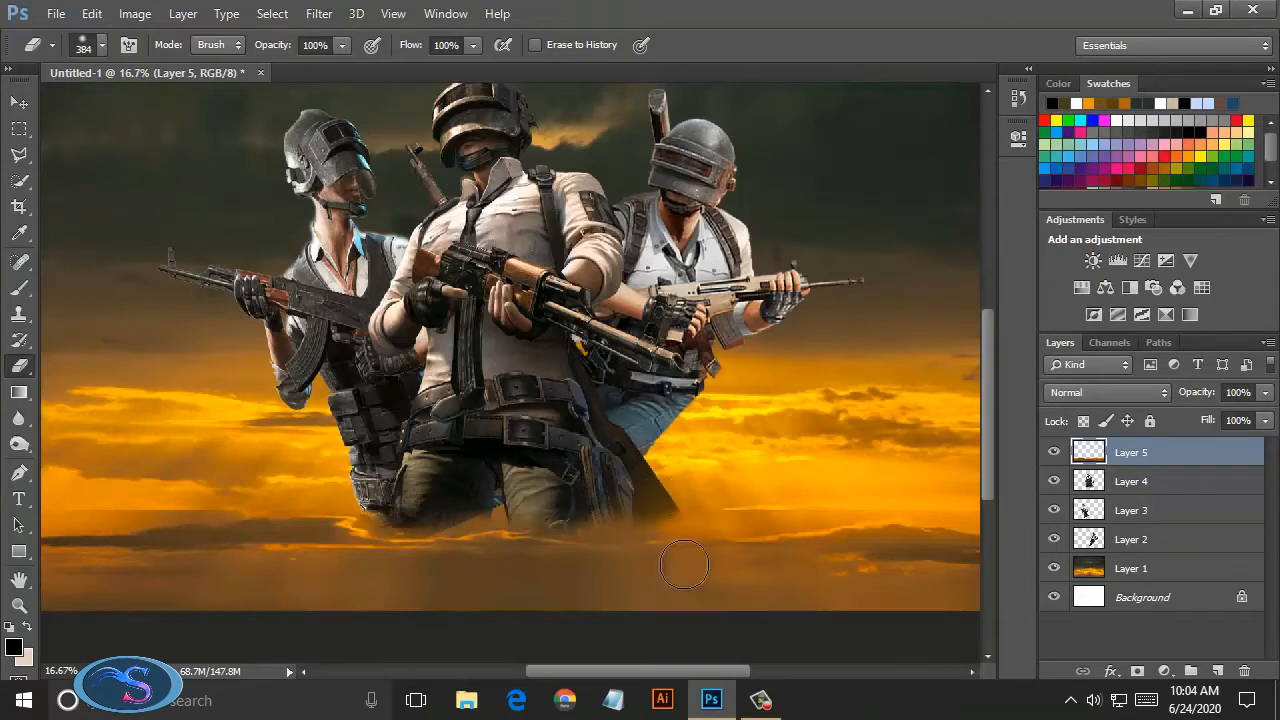
pyautogui.hscroll(2, 547, 558)
pyautogui.hscroll(-4, 839, 503)
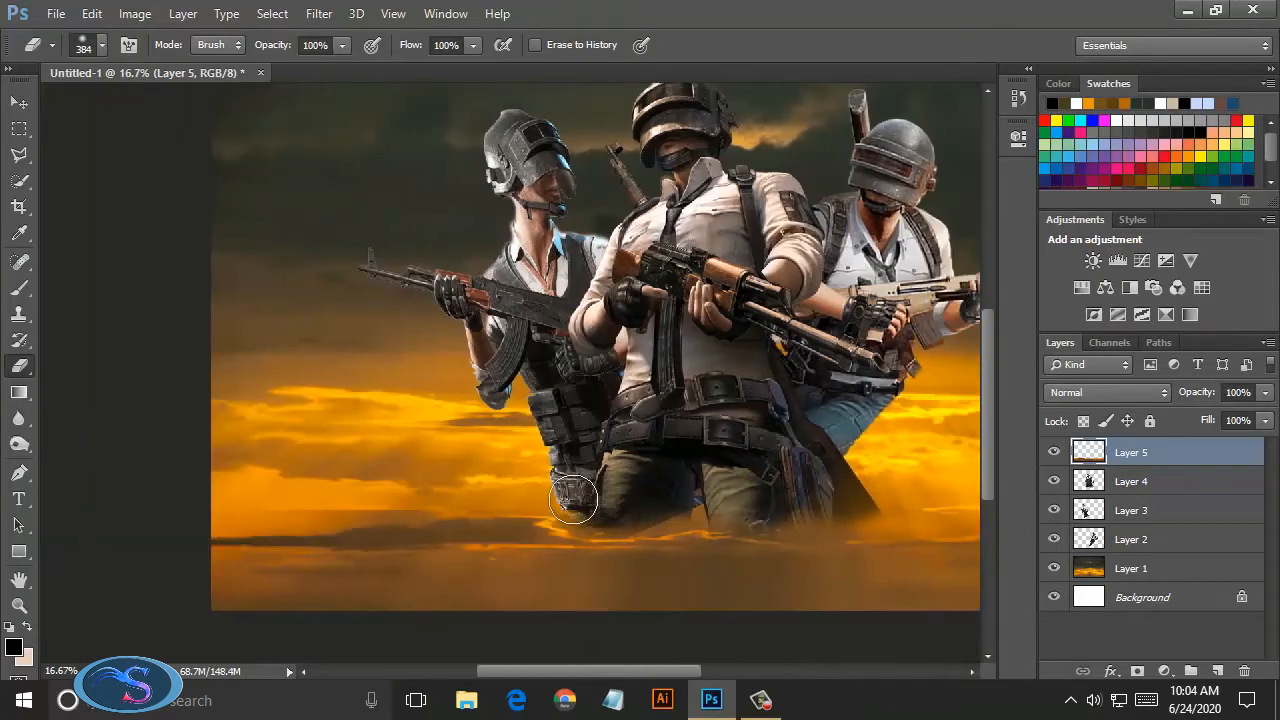
# Step: Soften the lower edges of the soldiers on Layer 4 and Layer 3 with the Eraser
pyautogui.click(1136, 484)
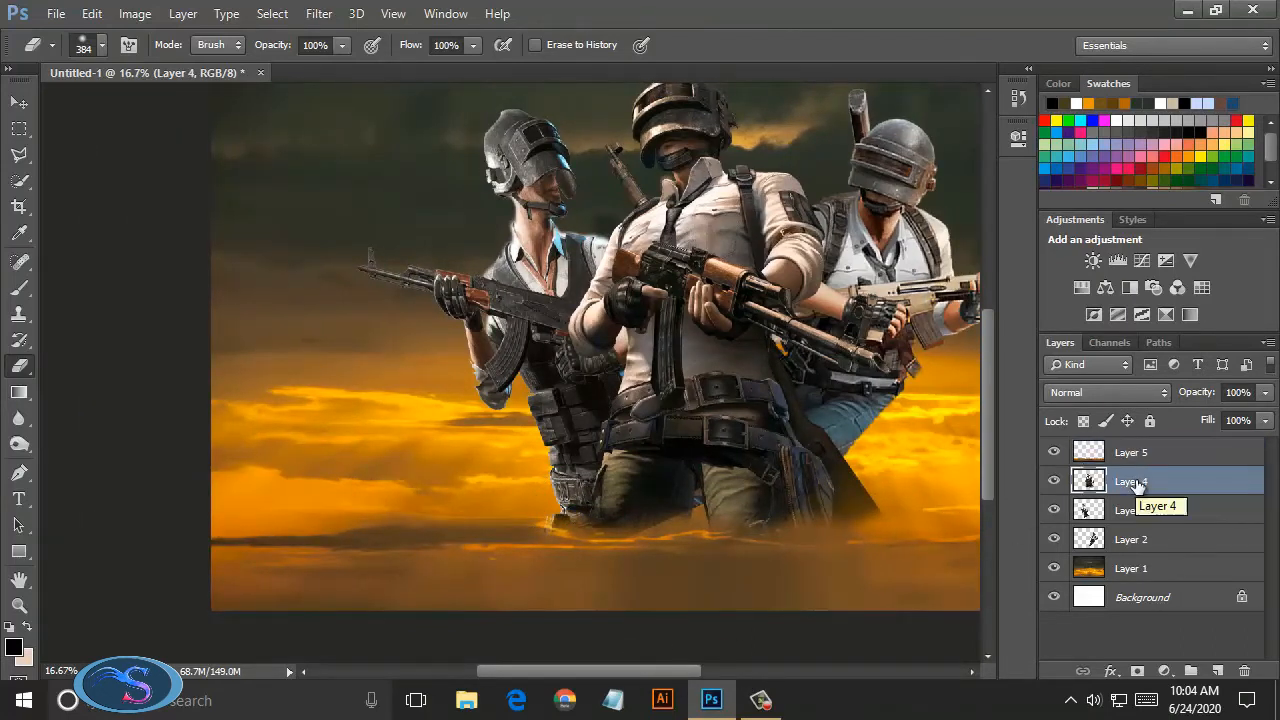
pyautogui.hotkey('alt', '[')
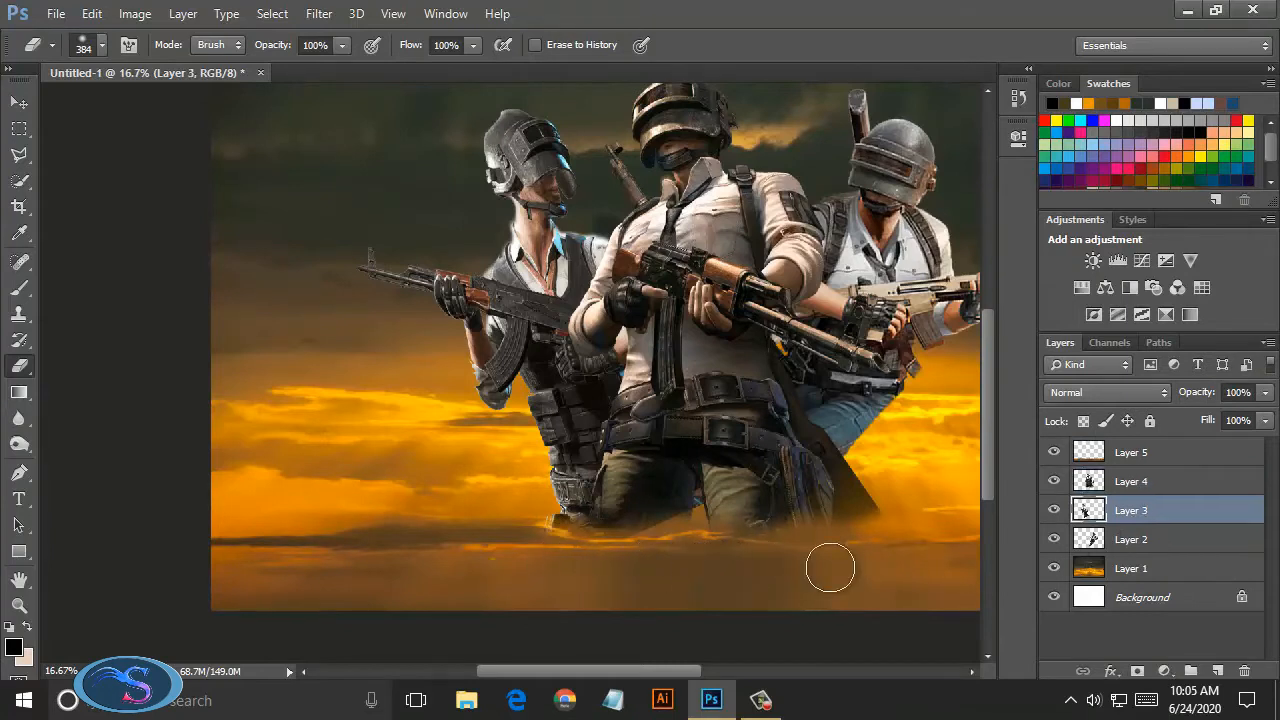
pyautogui.moveTo(682, 671); pyautogui.dragTo(694, 671)
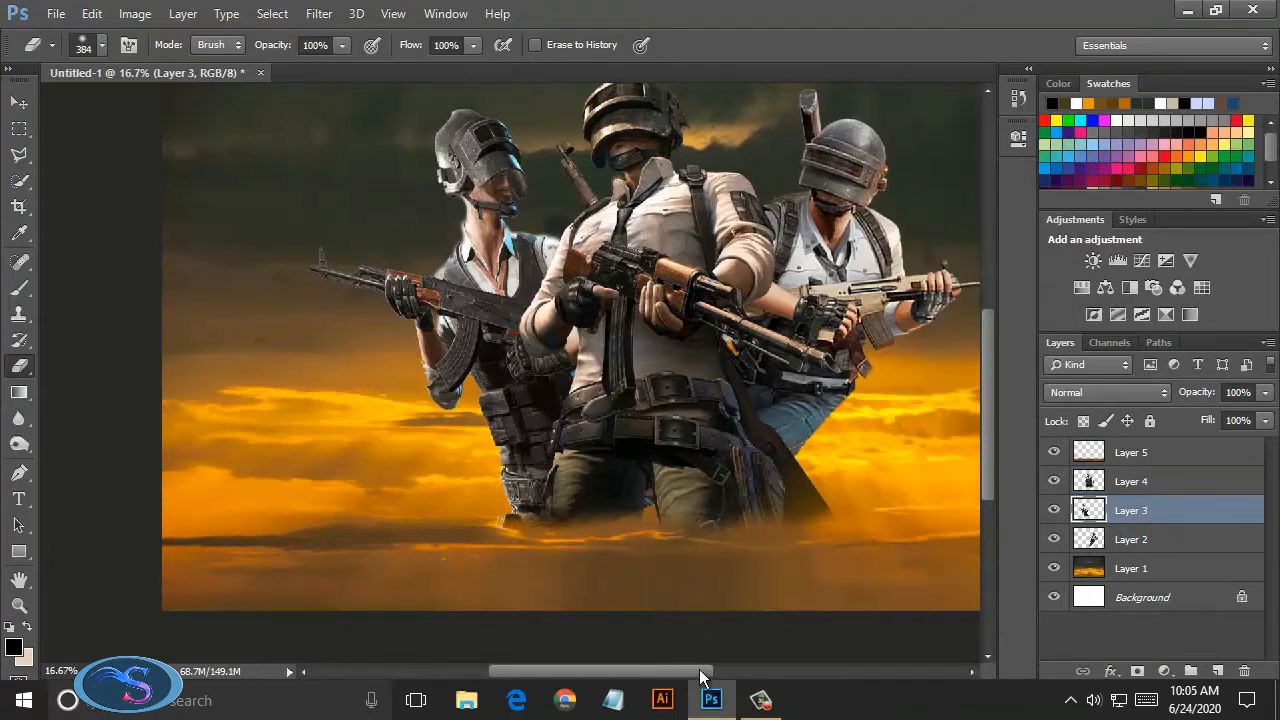
pyautogui.hotkey('alt', '[')
pyautogui.click(1114, 484)
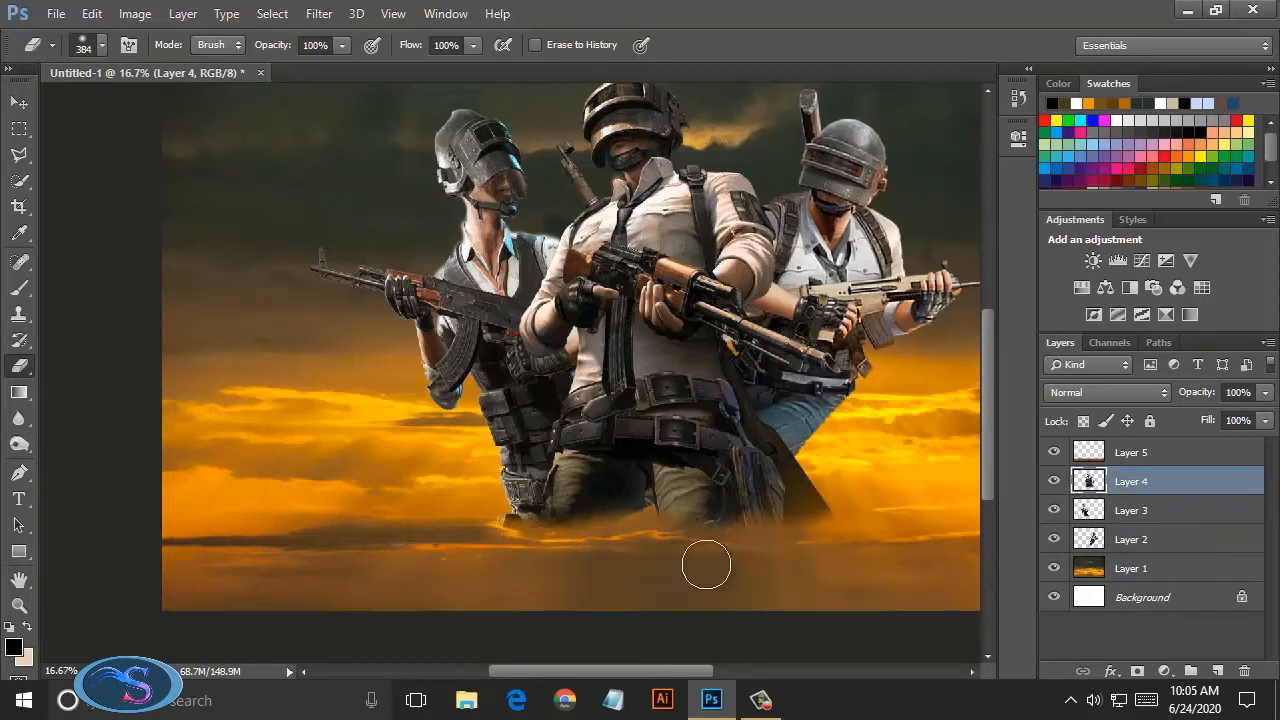
pyautogui.click(1112, 520)
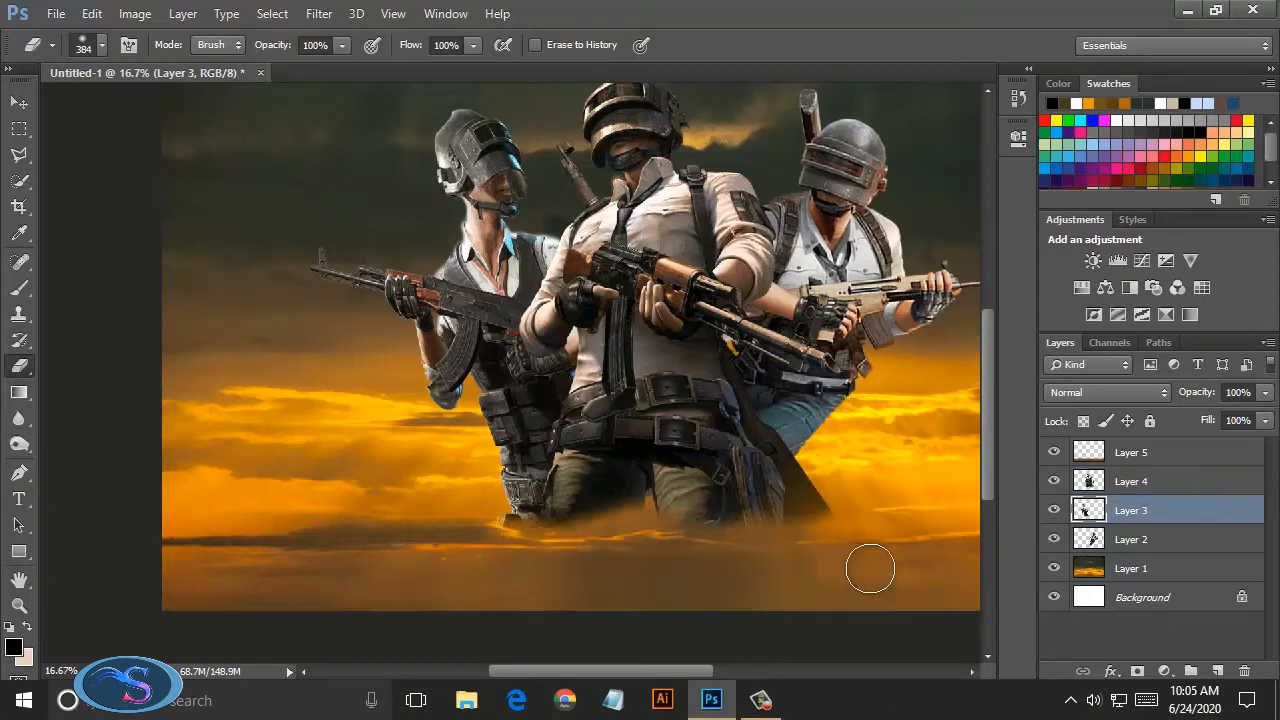
pyautogui.hotkey('ctrl', '-')
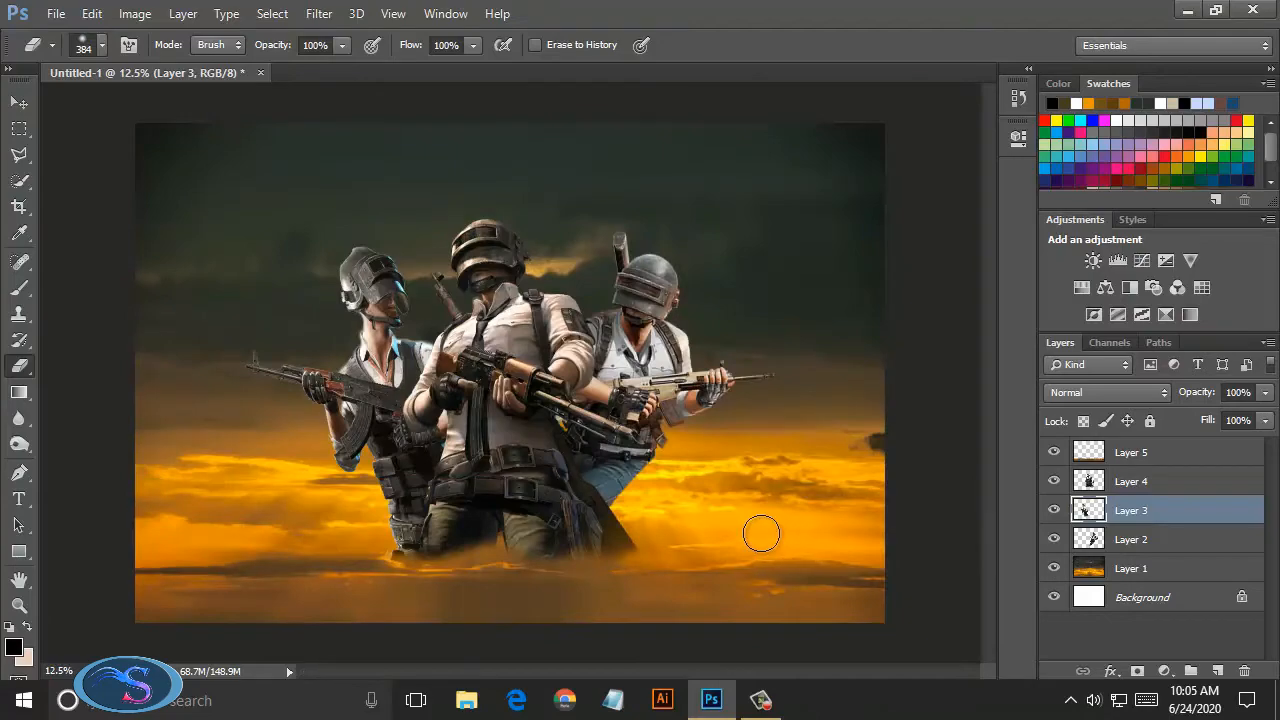
# Step: Open cpugpue1.png and sparachute-army-png-editing-pubg-background-png-transparent.png from the pubg folder
pyautogui.click(56, 13)
pyautogui.click(72, 51)
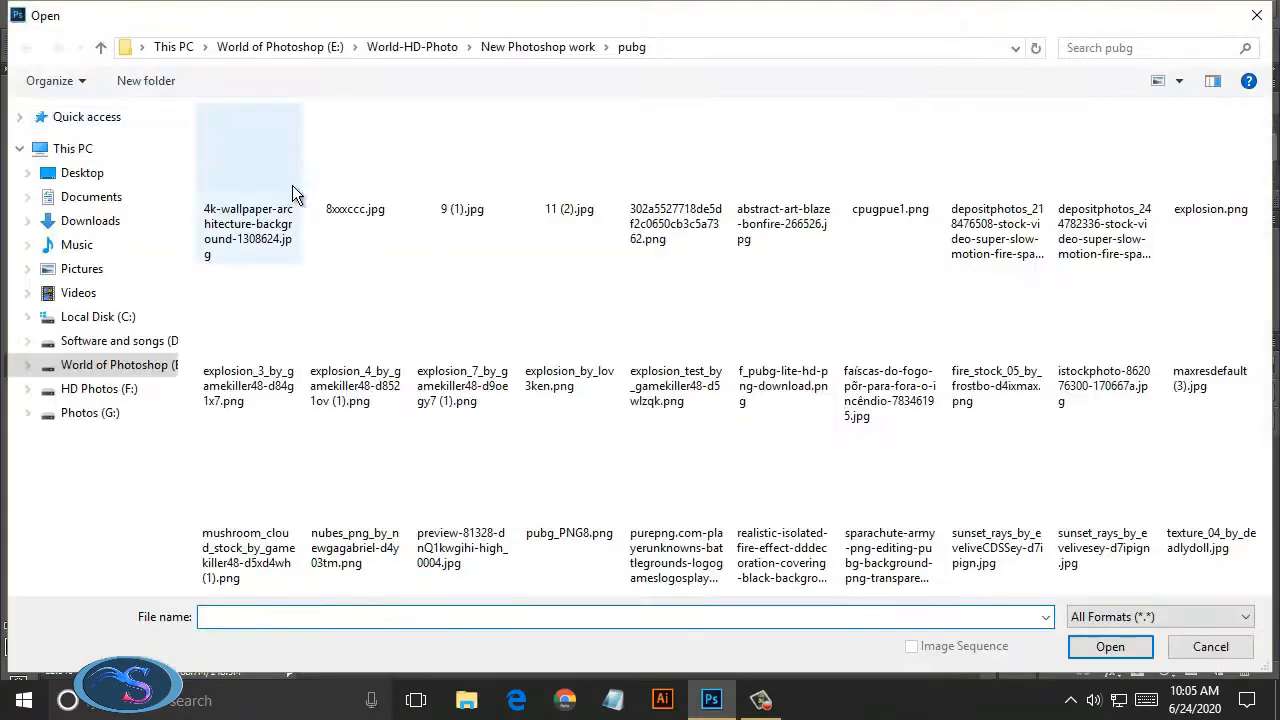
pyautogui.click(879, 181)
pyautogui.keyDown('ctrl'); pyautogui.click(889, 478); pyautogui.keyUp('ctrl')
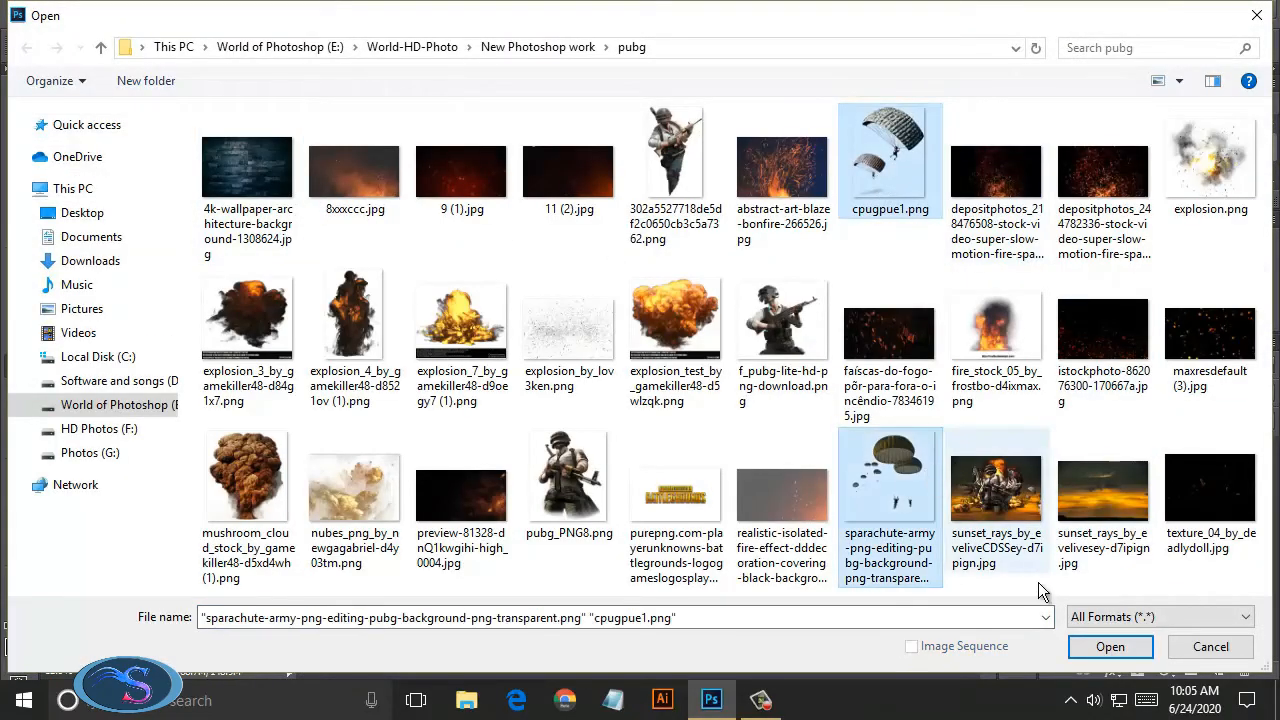
pyautogui.press('Return')
# Step: Bring the cpugpue1.png parachutes into the composition and resize them in the sky beside the right soldier
pyautogui.click(18, 103)
pyautogui.moveTo(492, 260); pyautogui.dragTo(769, 312)
pyautogui.hotkey('ctrl', 't')
pyautogui.moveTo(806, 372); pyautogui.dragTo(803, 455)
pyautogui.click(906, 50)
pyautogui.hotkey('ctrl', 't')
pyautogui.moveTo(802, 400); pyautogui.dragTo(808, 378)
# Step: Add the sparachute-army parachutes beside the left soldier and enlarge them to about 130% width and 126% height
pyautogui.click(615, 75)
pyautogui.moveTo(515, 215); pyautogui.dragTo(337, 389)
pyautogui.click(708, 73)
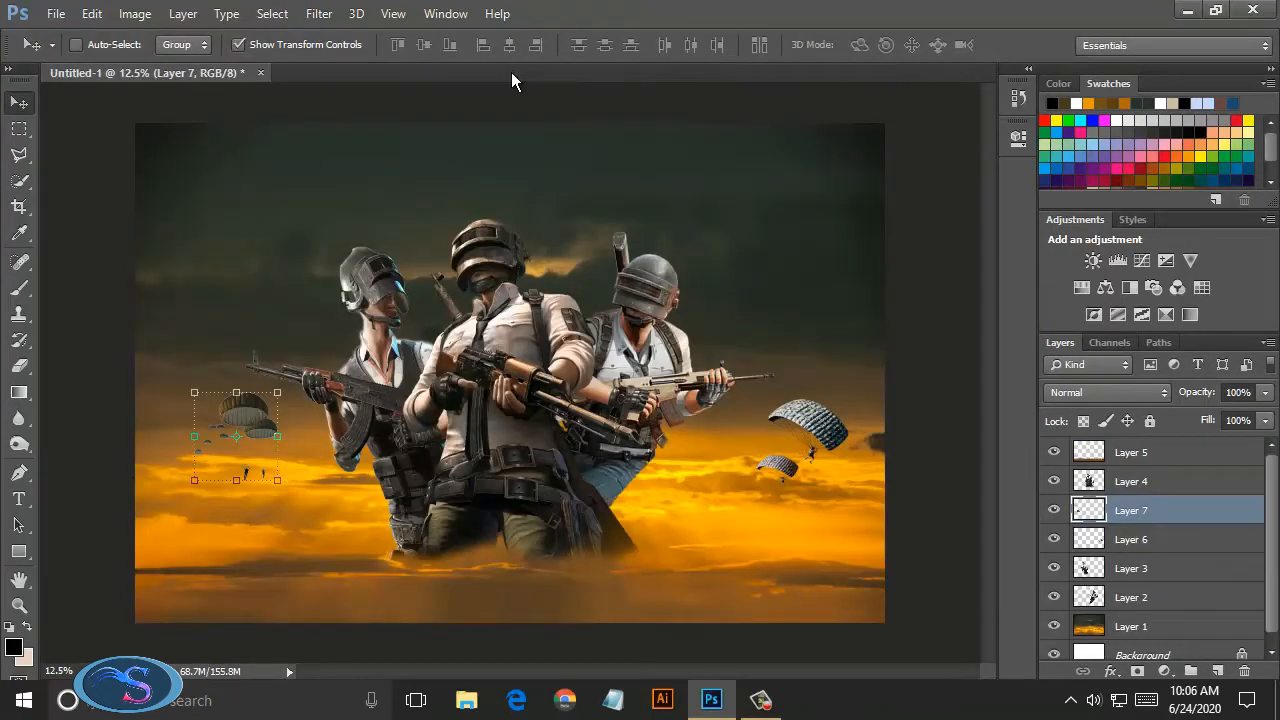
pyautogui.hotkey('ctrl', 't')
pyautogui.moveTo(236, 392); pyautogui.dragTo(237, 380)
pyautogui.moveTo(278, 480)
pyautogui.mouseDown()
pyautogui.moveTo(305, 505)
pyautogui.moveTo(184, 440)
pyautogui.moveTo(244, 434)
pyautogui.moveTo(258, 490)
pyautogui.mouseUp()
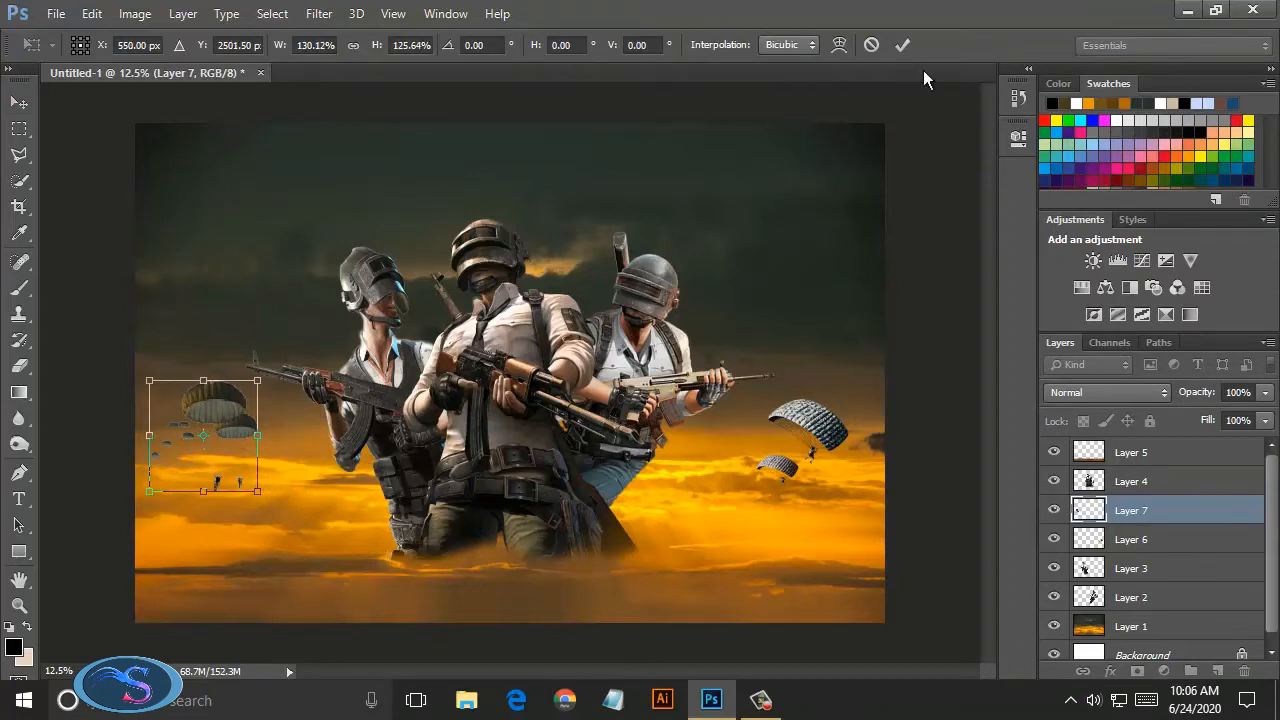
pyautogui.click(902, 44)
# Step: Apply a Photo Filter to the Layer 7 parachutes, raising its density to give them a warm sunset tint
pyautogui.click(134, 13)
pyautogui.moveTo(170, 61)
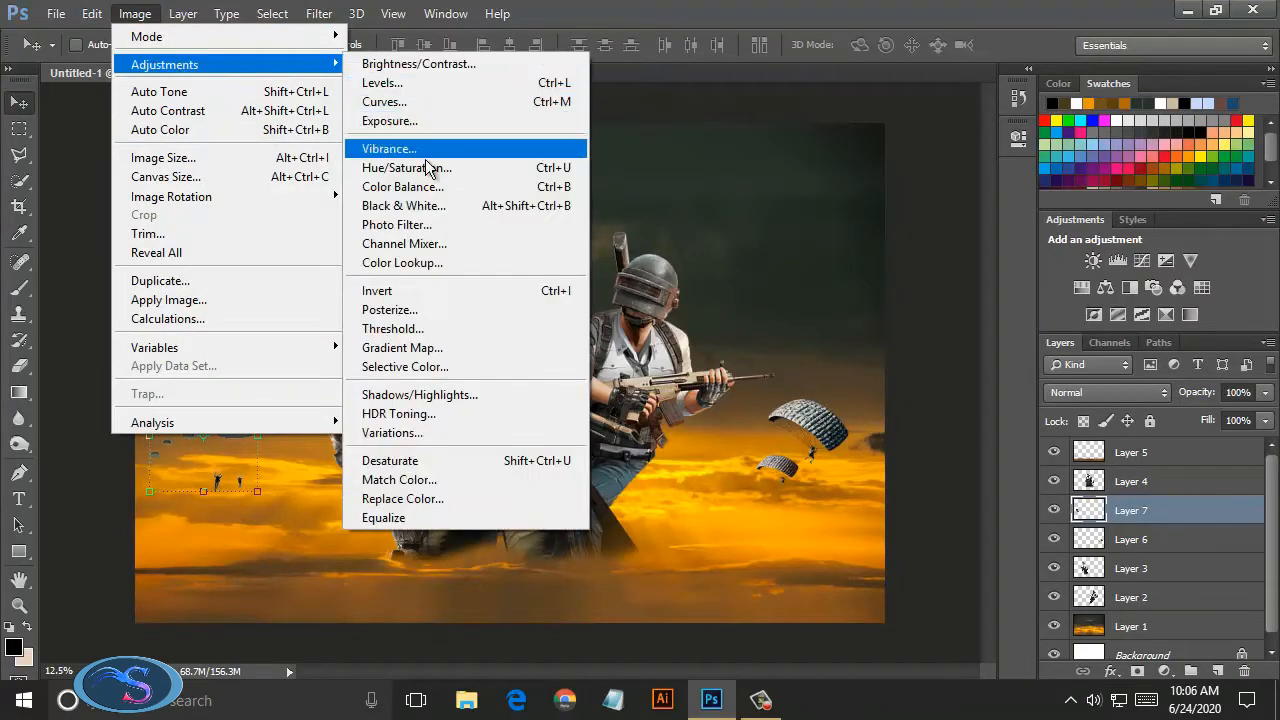
pyautogui.click(426, 217)
pyautogui.moveTo(690, 469); pyautogui.dragTo(790, 497)
pyautogui.click(960, 340)
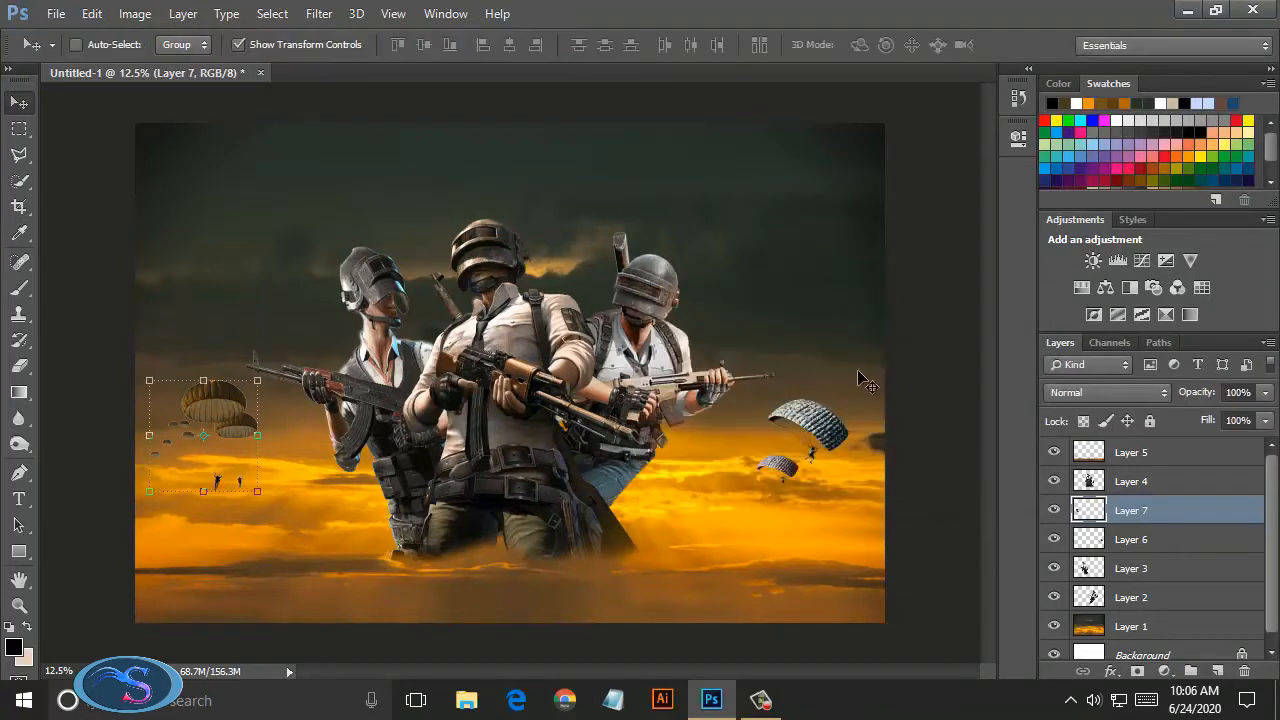
# Step: Soften the parachutes on Layer 7 and Layer 6 with the Blur tool at 100% strength
pyautogui.click(19, 418)
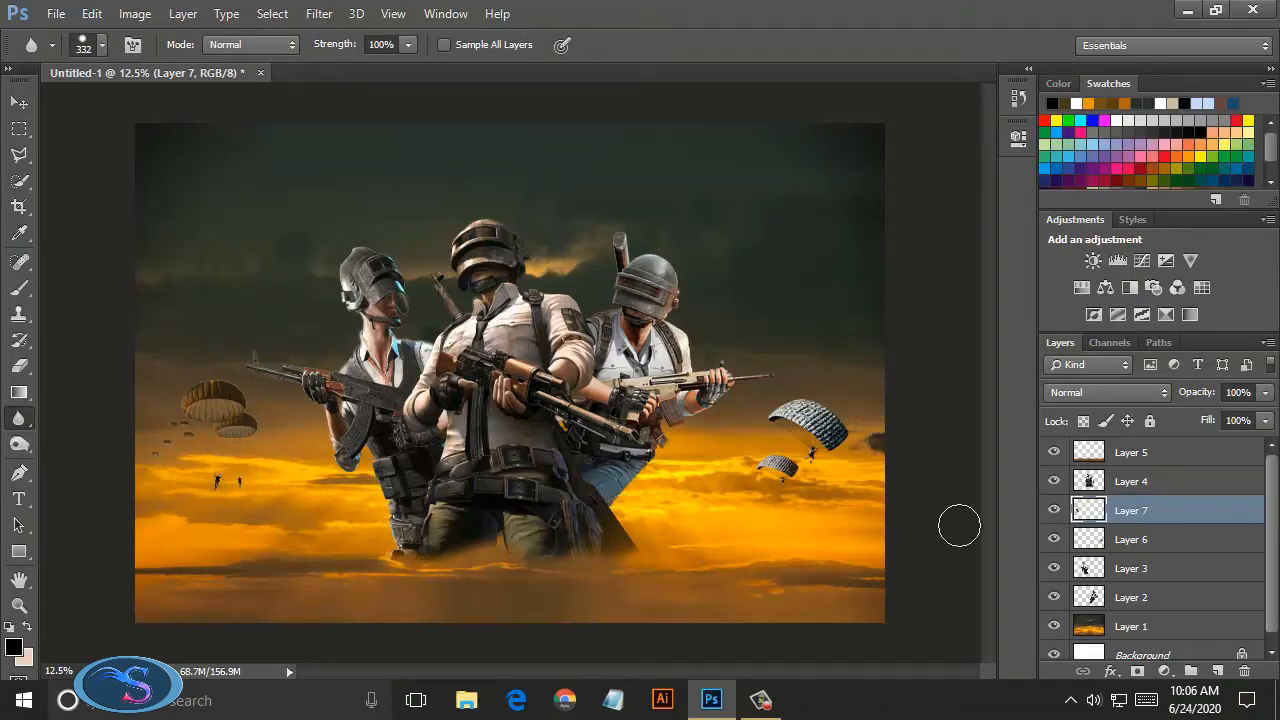
pyautogui.click(1106, 541)
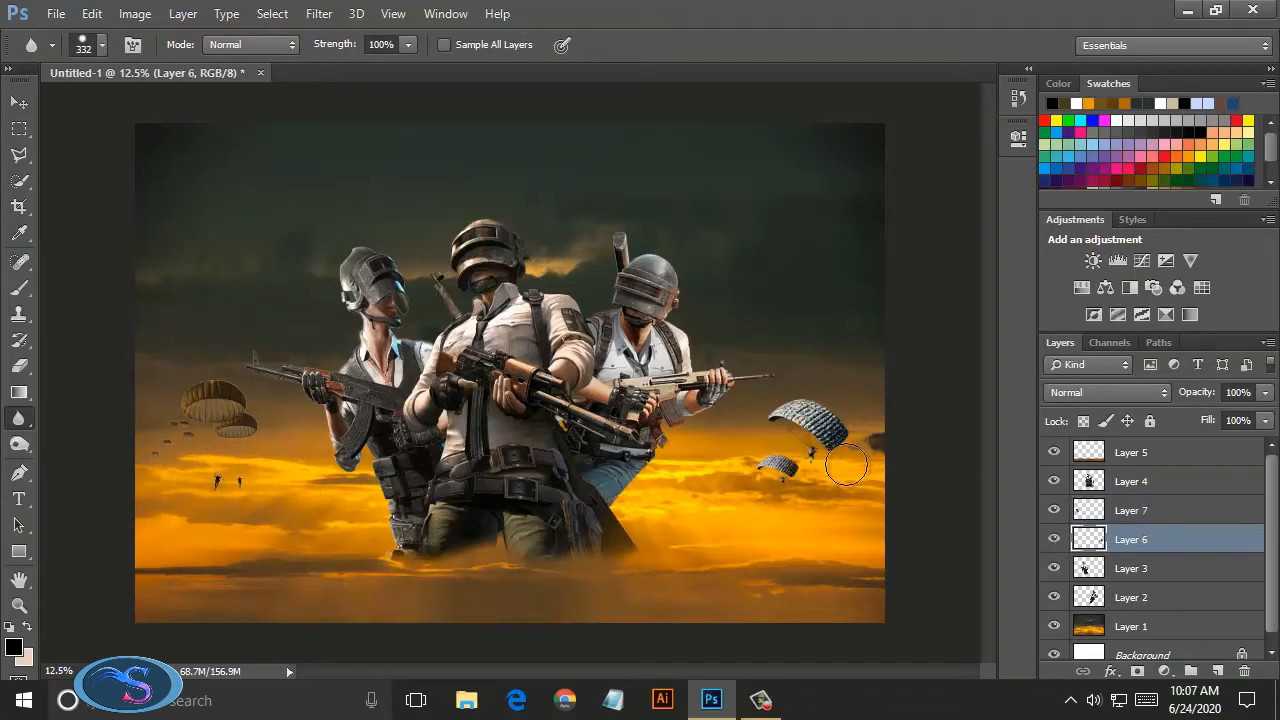
# Step: Open explosion_3_by_gamekiller48-d84g1x7.png and explosion_7_by_gamekiller48-d9oegy7 (1).png from the pubg folder
pyautogui.click(56, 13)
pyautogui.click(70, 57)
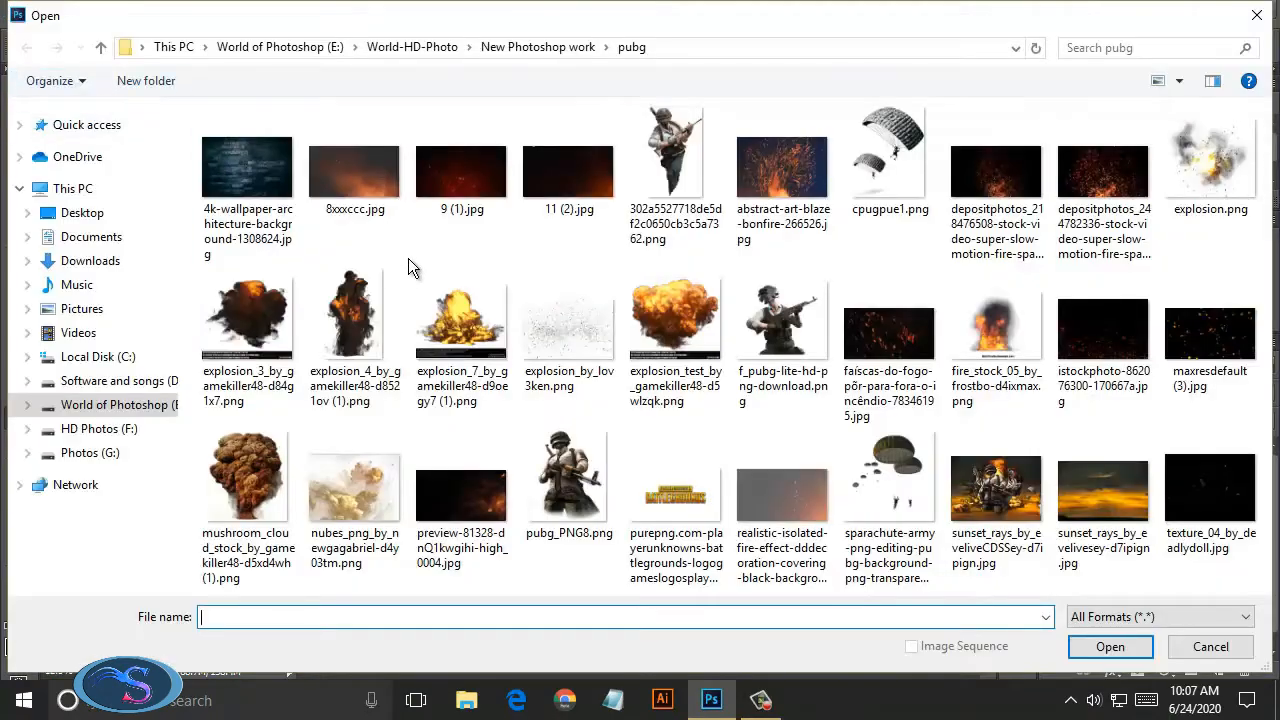
pyautogui.click(290, 329)
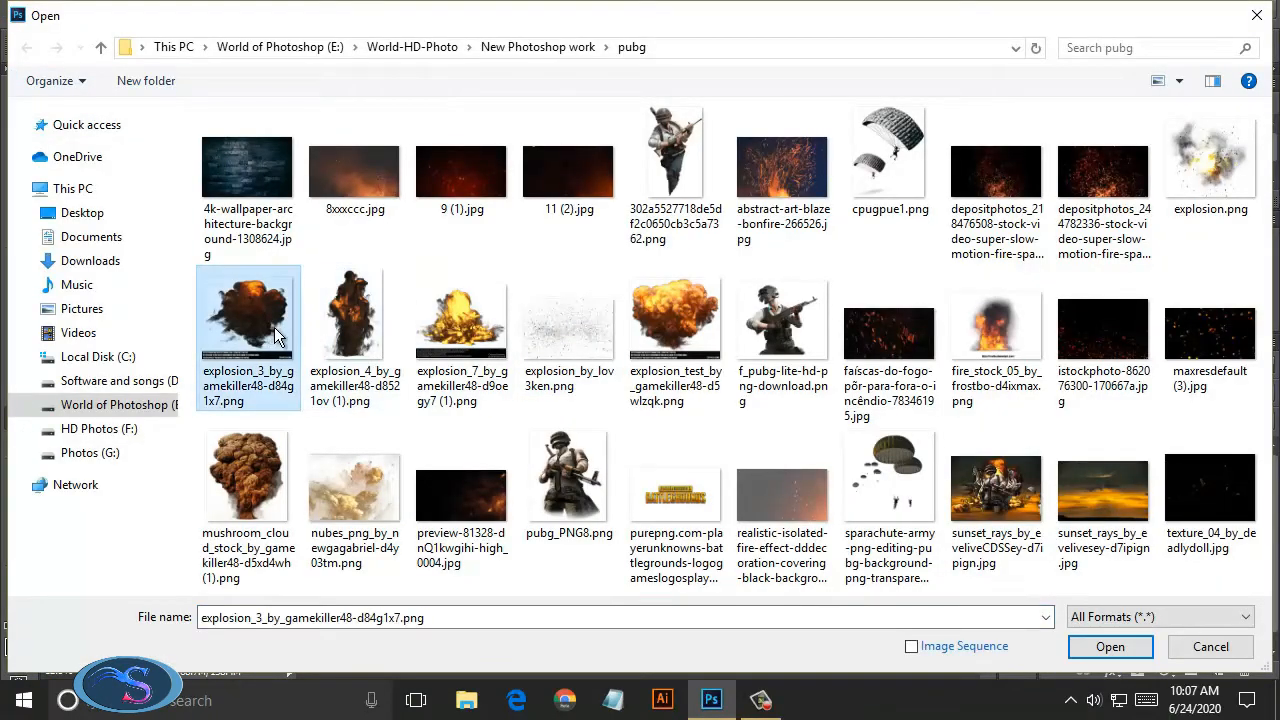
pyautogui.keyDown('ctrl'); pyautogui.click(487, 339); pyautogui.keyUp('ctrl')
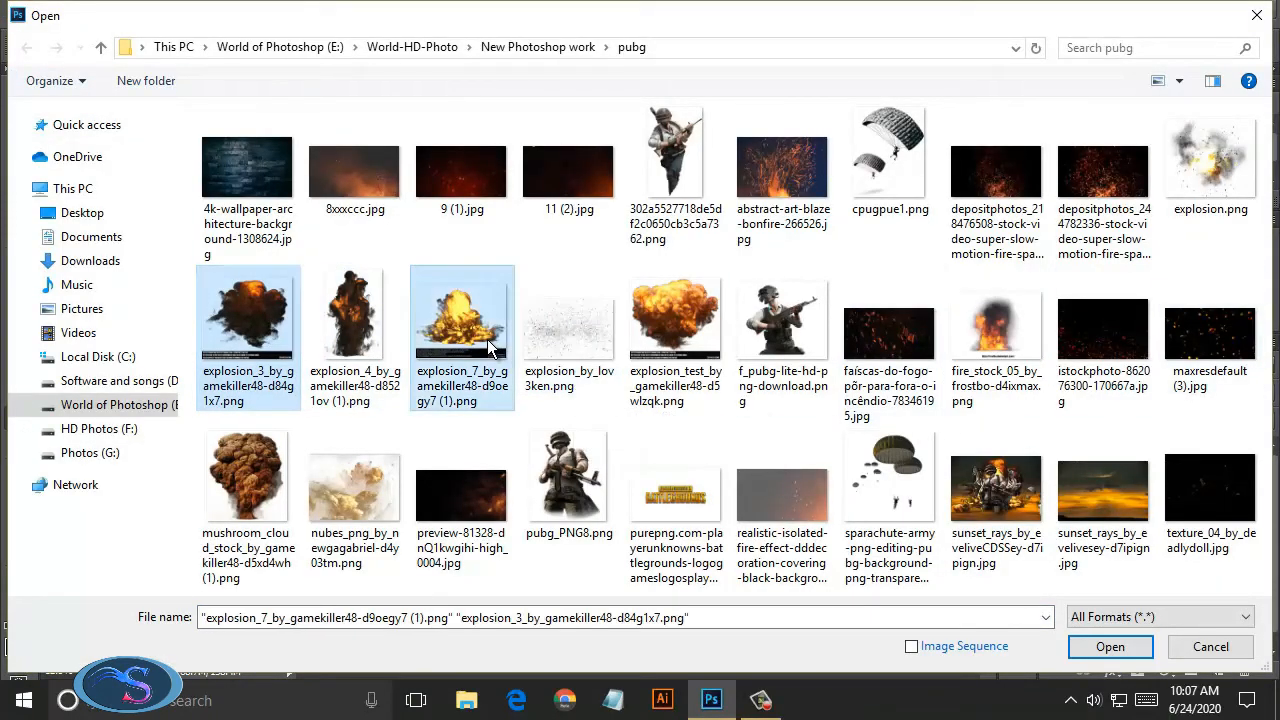
pyautogui.click(1110, 646)
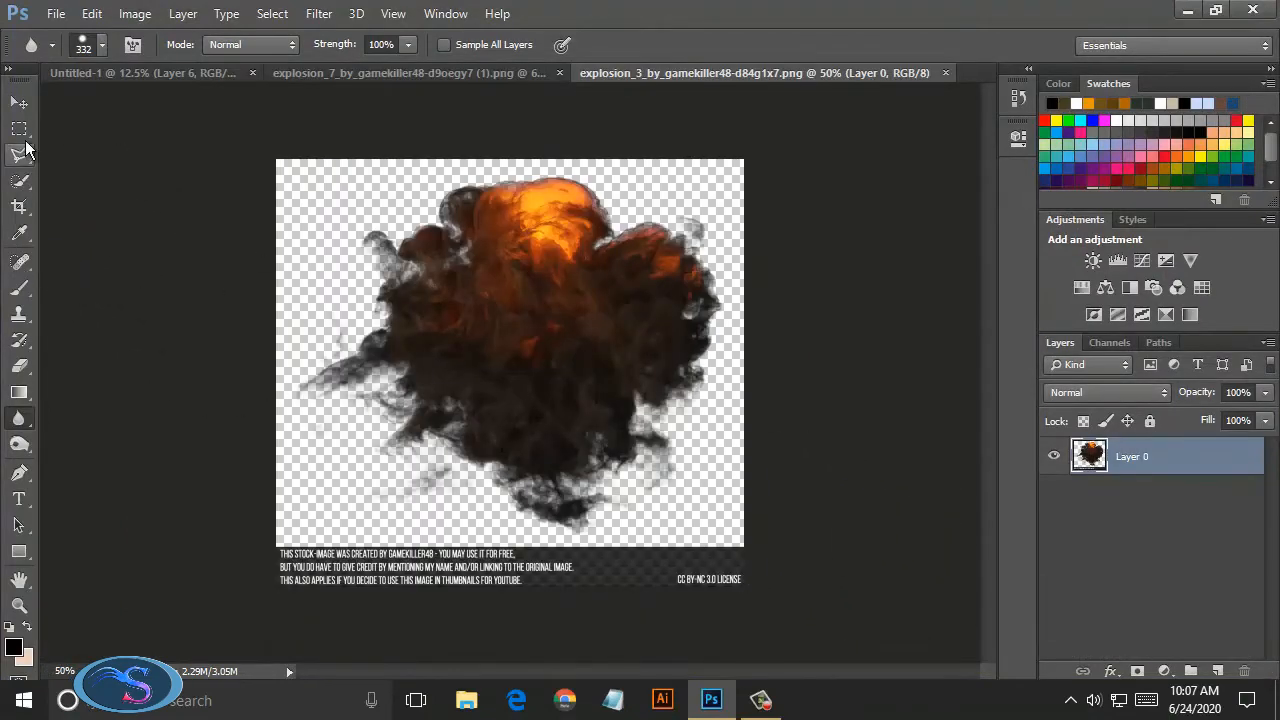
# Step: Cut the explosion_3 smoke cloud without its credit text and close that image without saving
pyautogui.click(19, 128)
pyautogui.moveTo(273, 152); pyautogui.dragTo(758, 540)
pyautogui.click(91, 13)
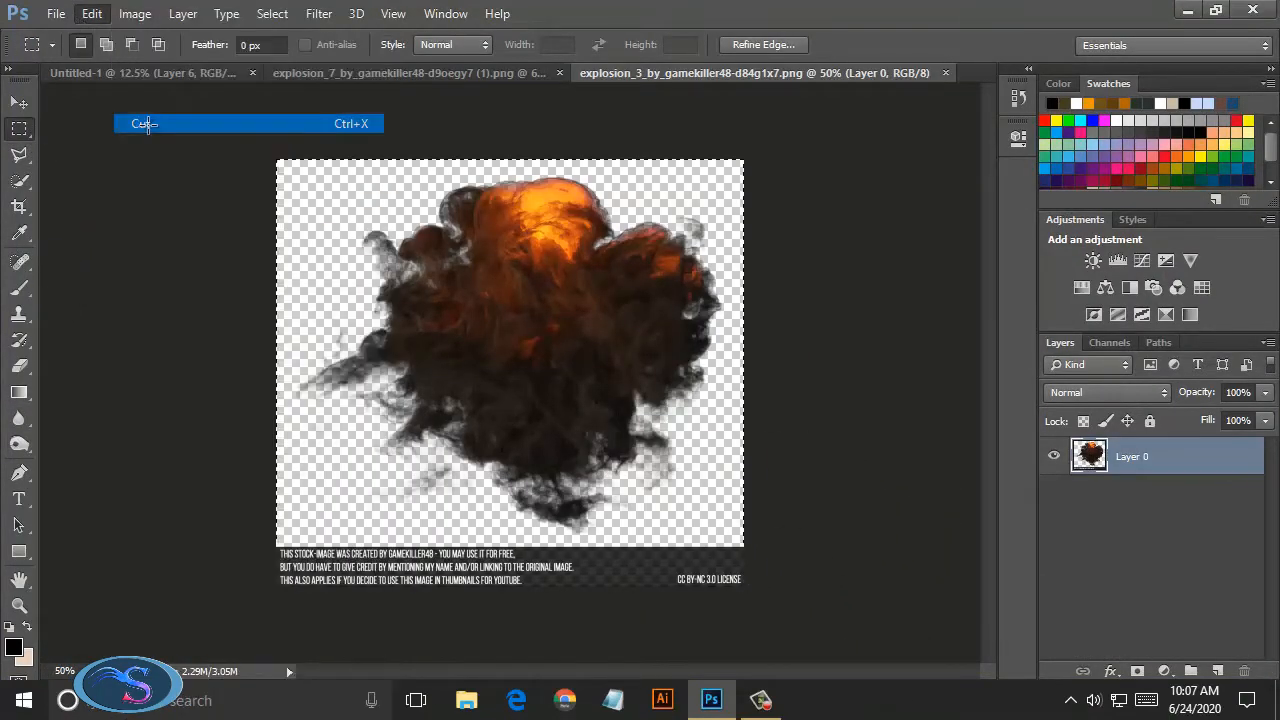
pyautogui.click(130, 124)
pyautogui.click(945, 72)
pyautogui.click(653, 279)
# Step: Paste the explosion into the Untitled-1 composition directly above Layer 6
pyautogui.click(143, 72)
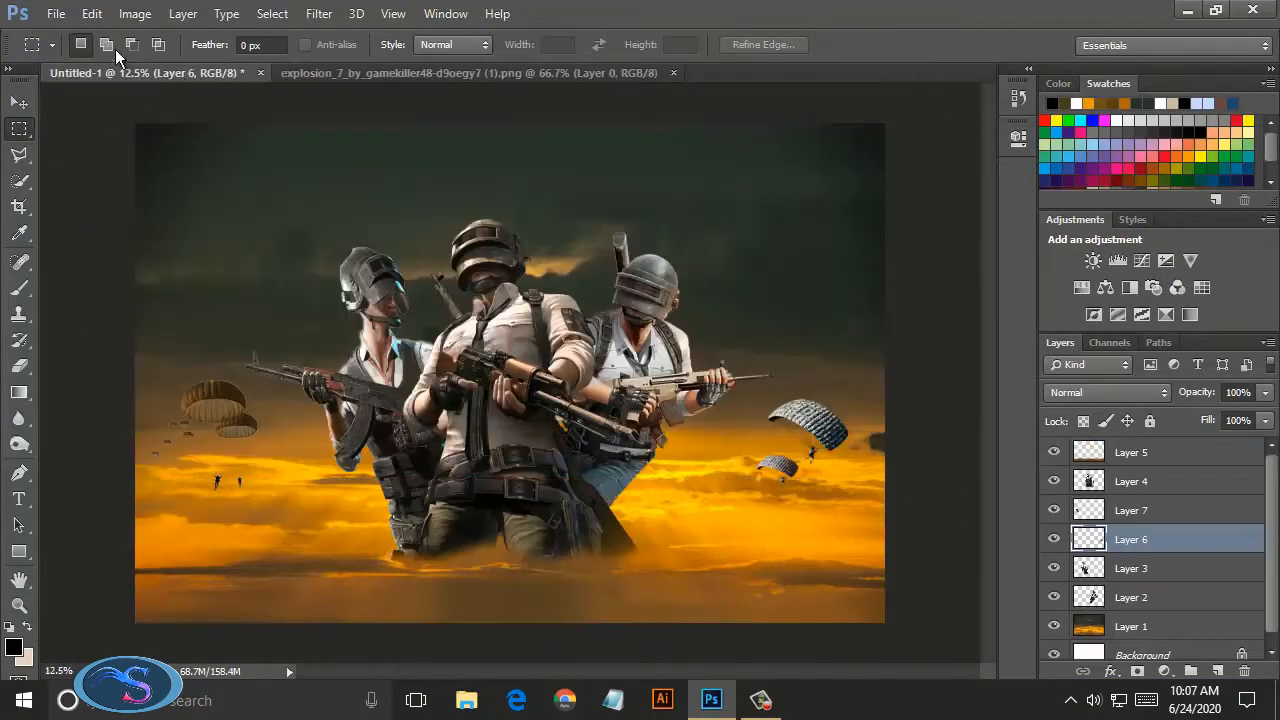
pyautogui.click(91, 13)
pyautogui.click(150, 180)
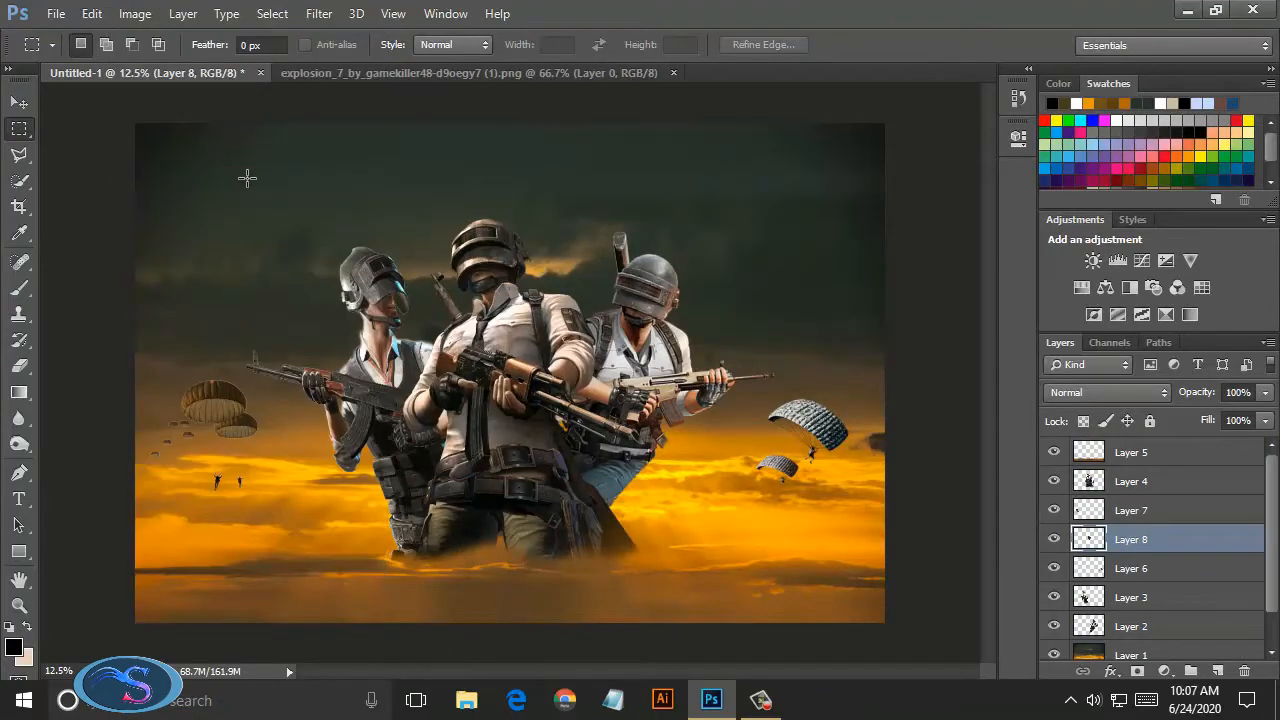
# Step: Paste the explosion a second time and delete the lower of the two copies
pyautogui.click(91, 13)
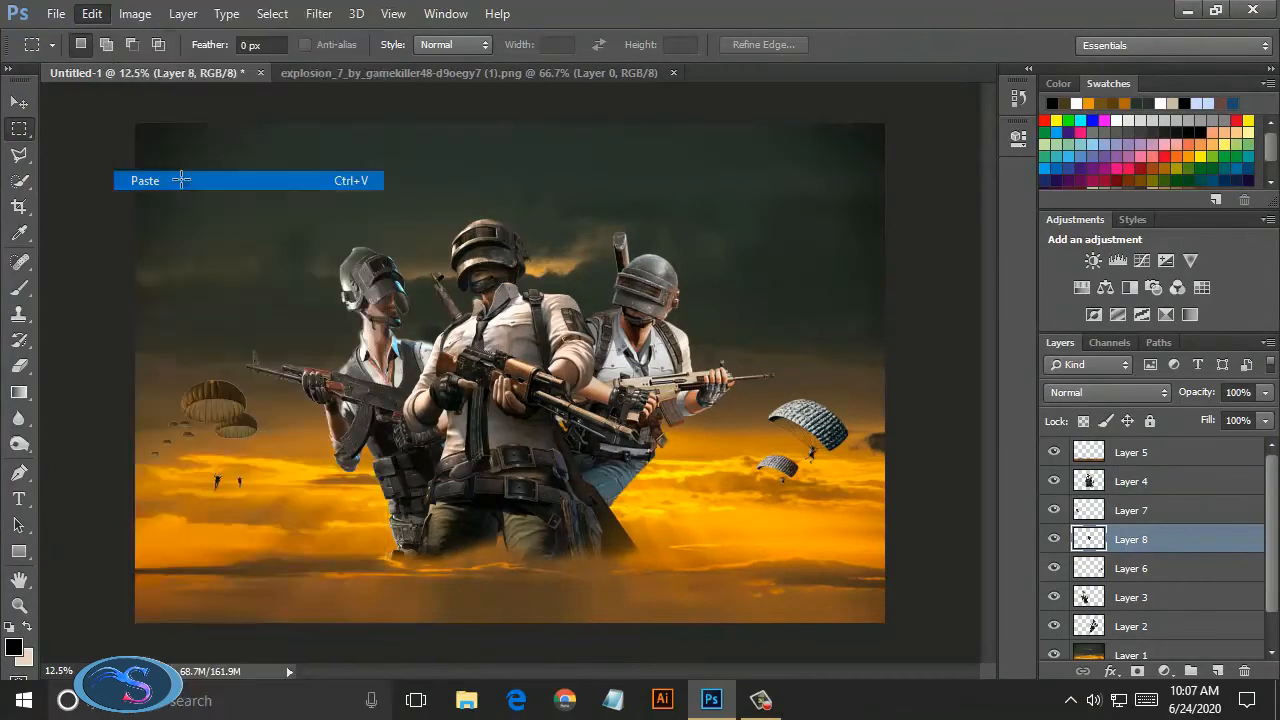
pyautogui.click(177, 180)
pyautogui.click(19, 103)
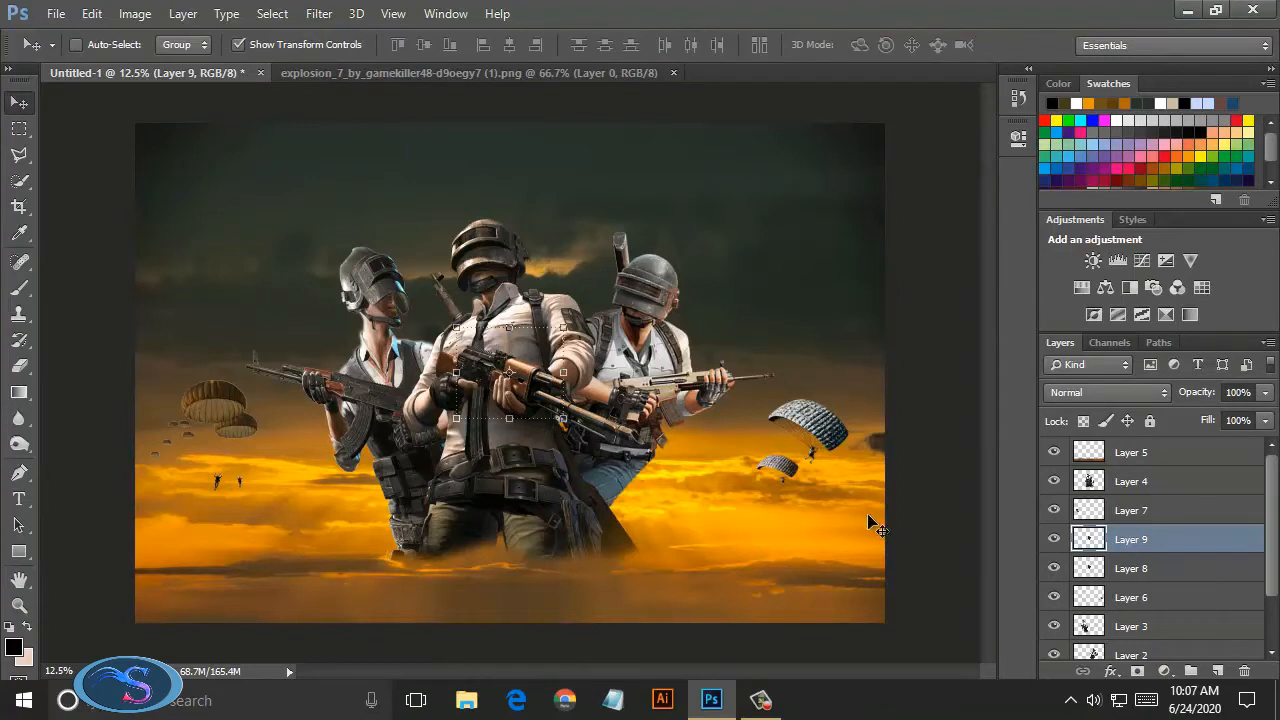
pyautogui.moveTo(1199, 571); pyautogui.dragTo(1244, 671)
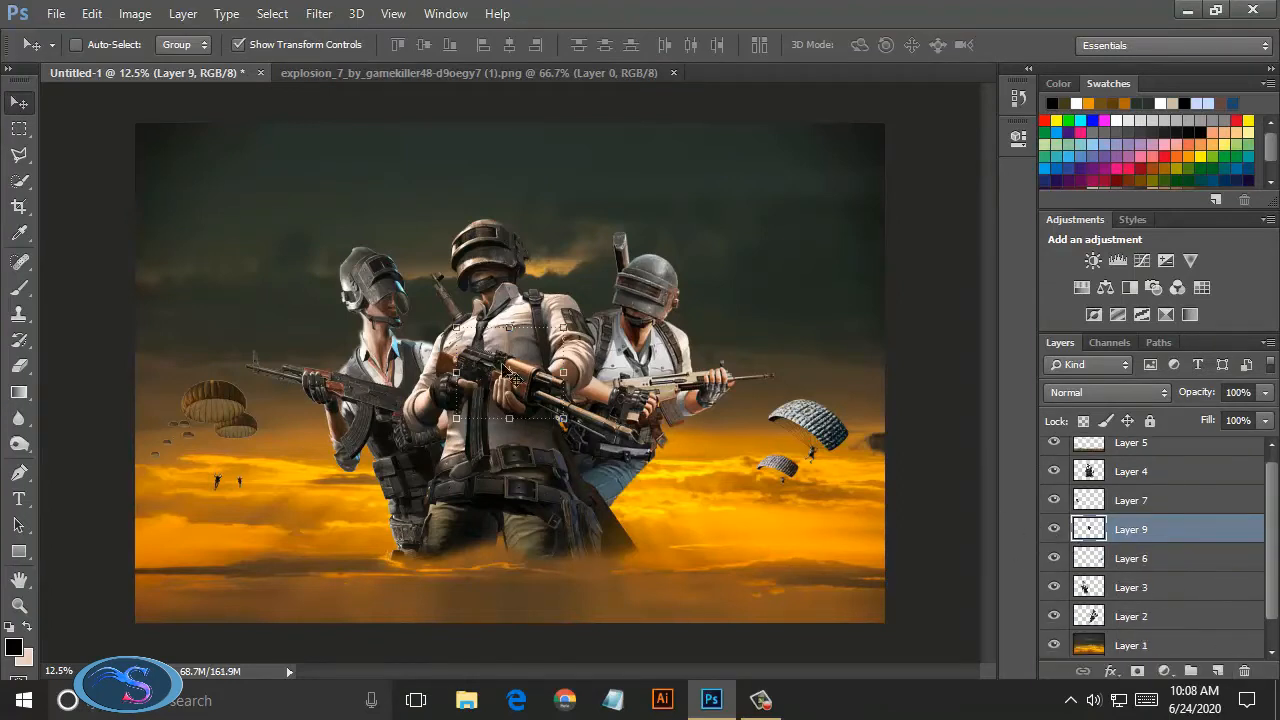
# Step: Enlarge the pasted smoke explosion until it rises behind all three soldiers and move its layer directly above Layer 1
pyautogui.moveTo(509, 327); pyautogui.dragTo(508, 218)
pyautogui.moveTo(563, 319); pyautogui.dragTo(678, 322)
pyautogui.moveTo(456, 319); pyautogui.dragTo(350, 297)
pyautogui.moveTo(515, 418); pyautogui.dragTo(510, 578)
pyautogui.moveTo(338, 396); pyautogui.dragTo(309, 397)
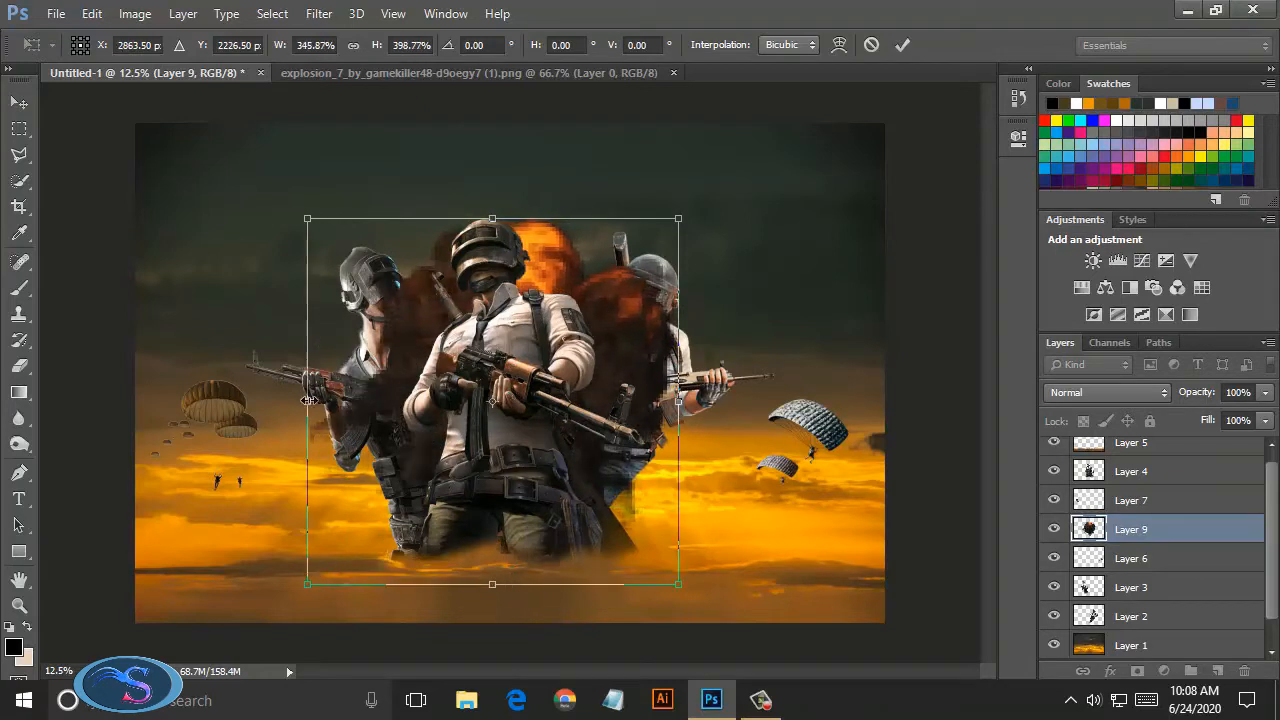
pyautogui.moveTo(493, 218); pyautogui.dragTo(488, 172)
pyautogui.moveTo(309, 390); pyautogui.dragTo(291, 384)
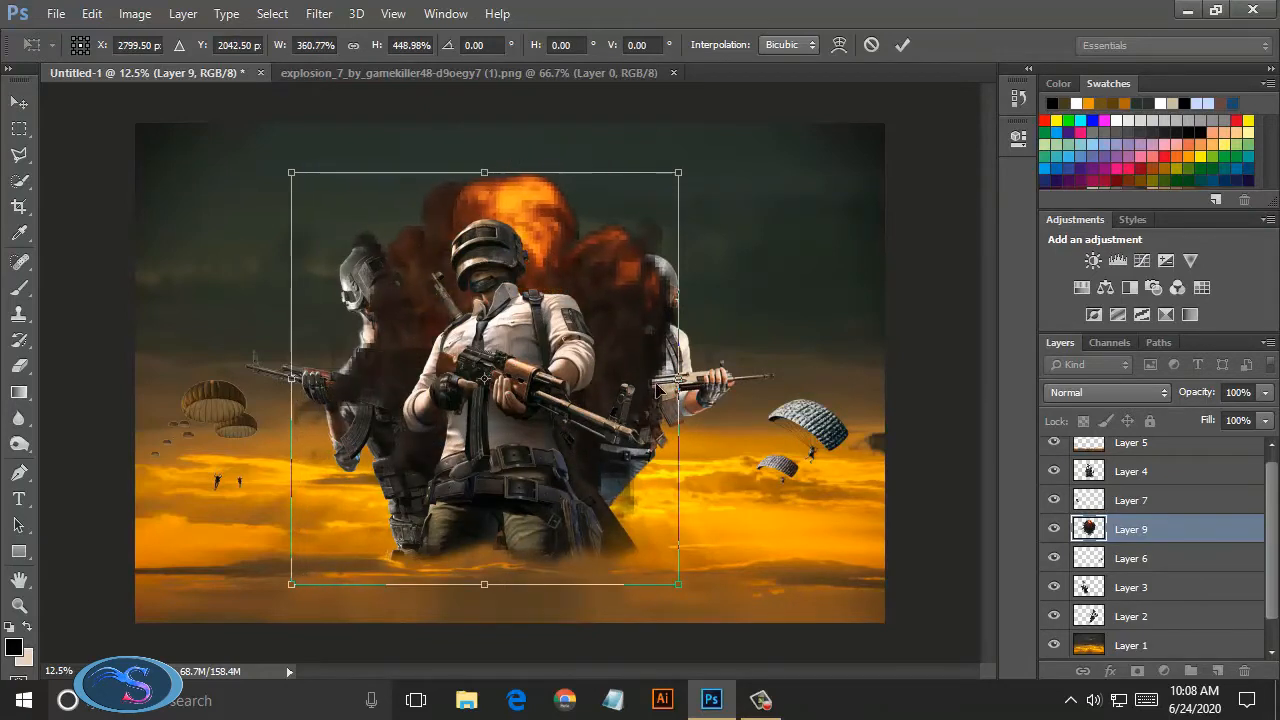
pyautogui.moveTo(679, 379); pyautogui.dragTo(697, 380)
pyautogui.click(902, 44)
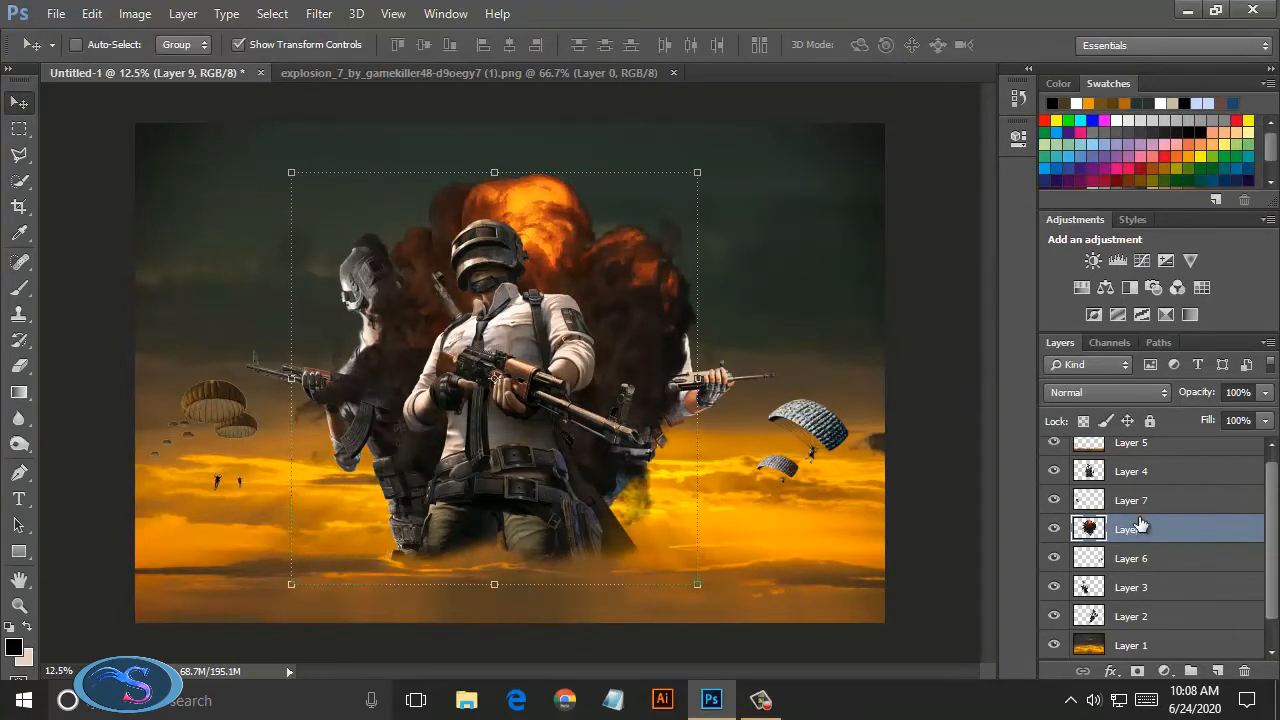
pyautogui.moveTo(1141, 525); pyautogui.dragTo(1155, 620)
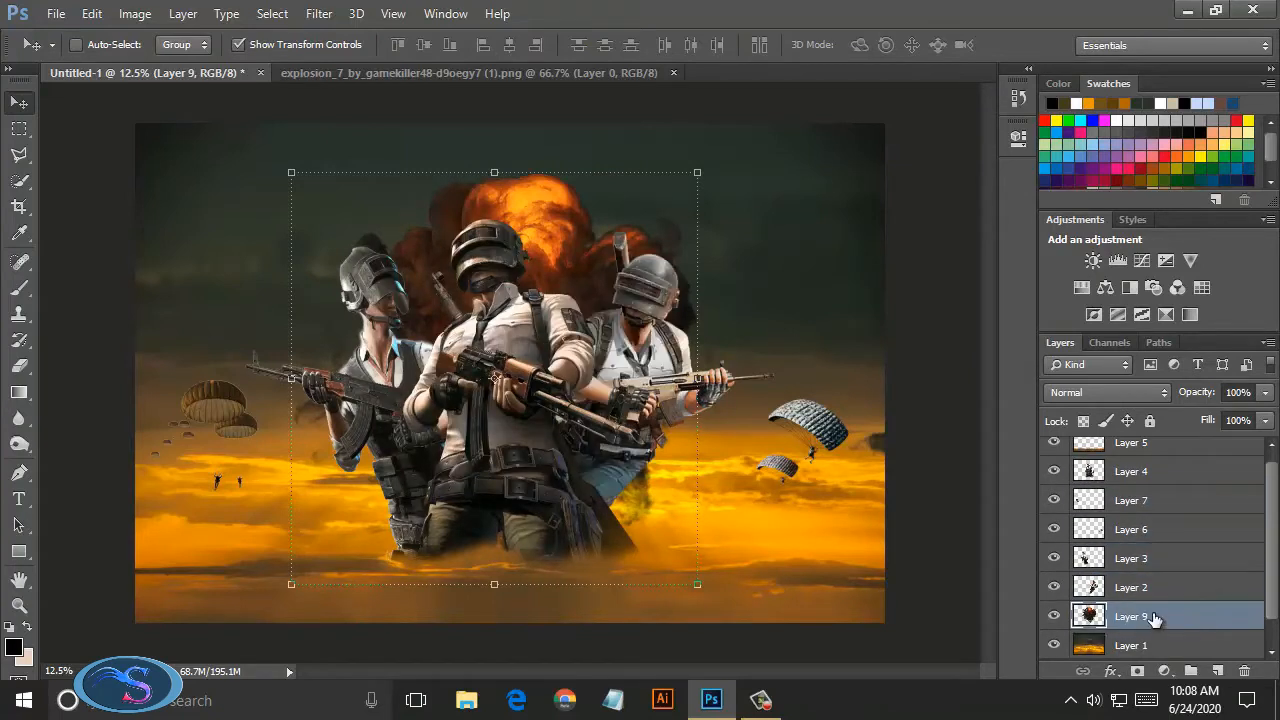
# Step: Enlarge the smoke explosion further to about 121.5% width and 114% height, extending it past the canvas's lower edge
pyautogui.click(495, 168)
pyautogui.moveTo(292, 378); pyautogui.dragTo(268, 380)
pyautogui.moveTo(697, 383); pyautogui.dragTo(711, 385)
pyautogui.moveTo(497, 585); pyautogui.dragTo(497, 611)
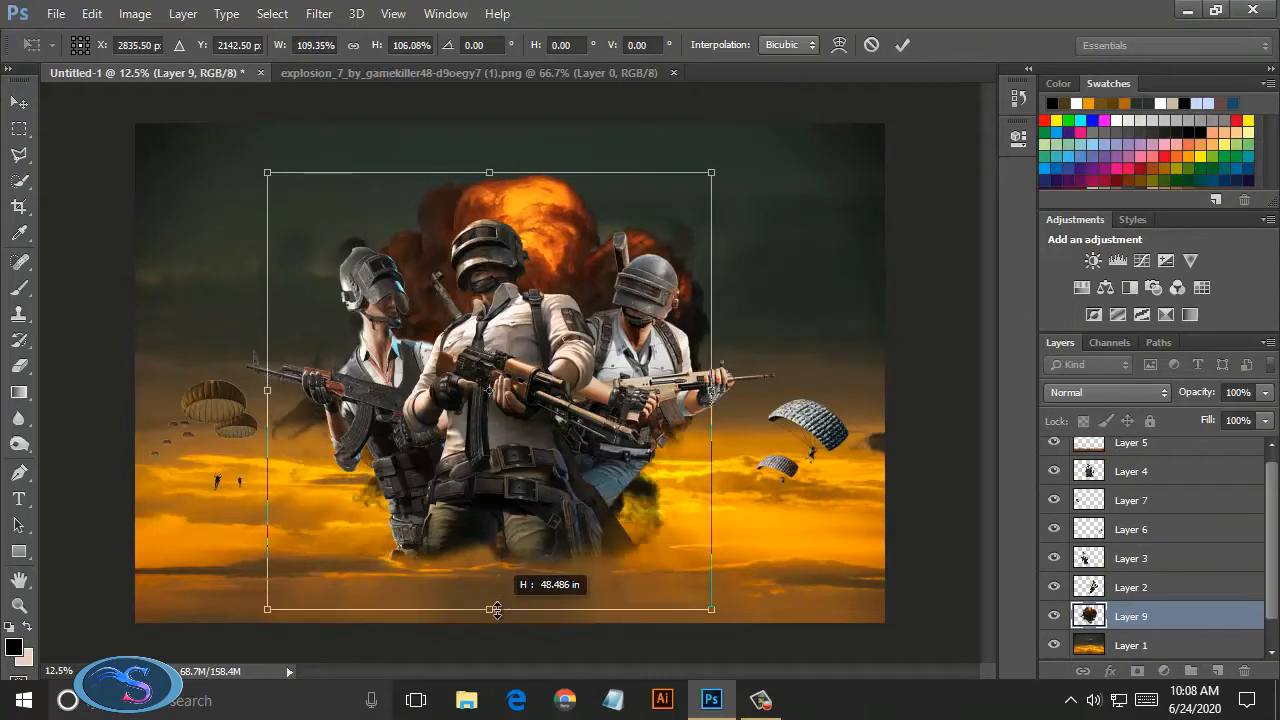
pyautogui.moveTo(706, 440); pyautogui.dragTo(711, 402)
pyautogui.moveTo(258, 167); pyautogui.dragTo(235, 156)
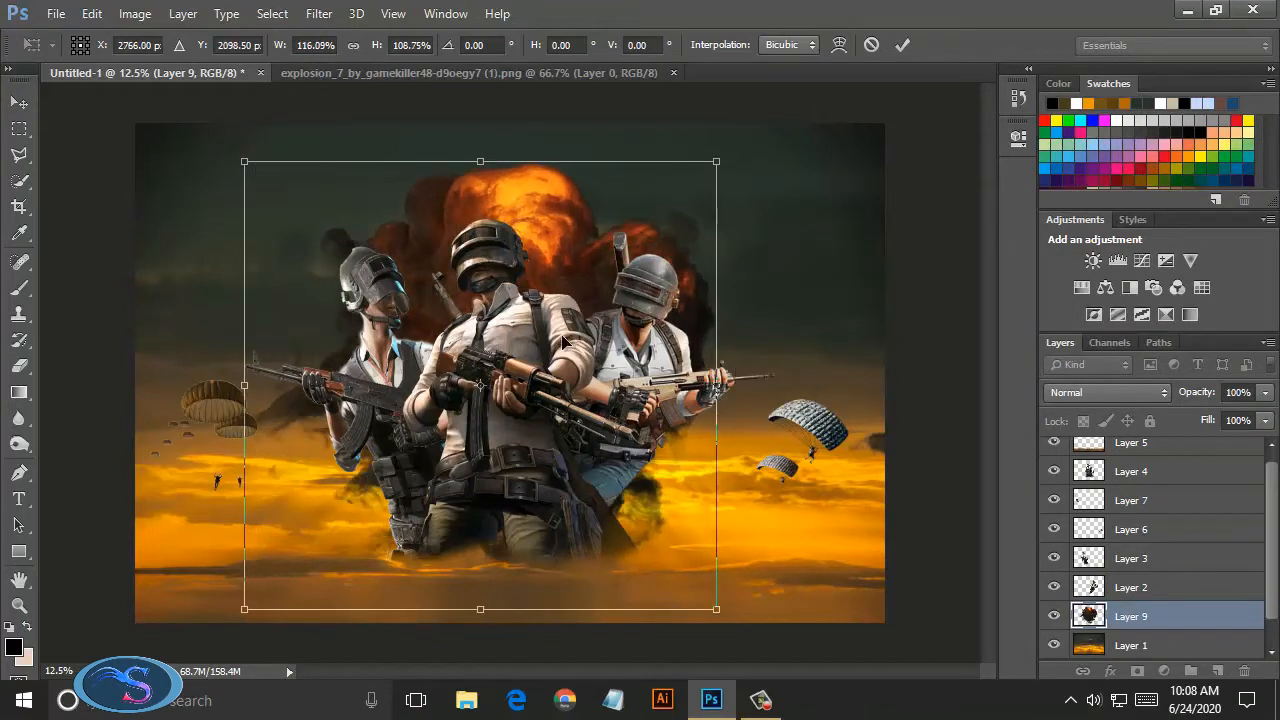
pyautogui.moveTo(714, 392); pyautogui.dragTo(735, 393)
pyautogui.moveTo(491, 612); pyautogui.dragTo(486, 631)
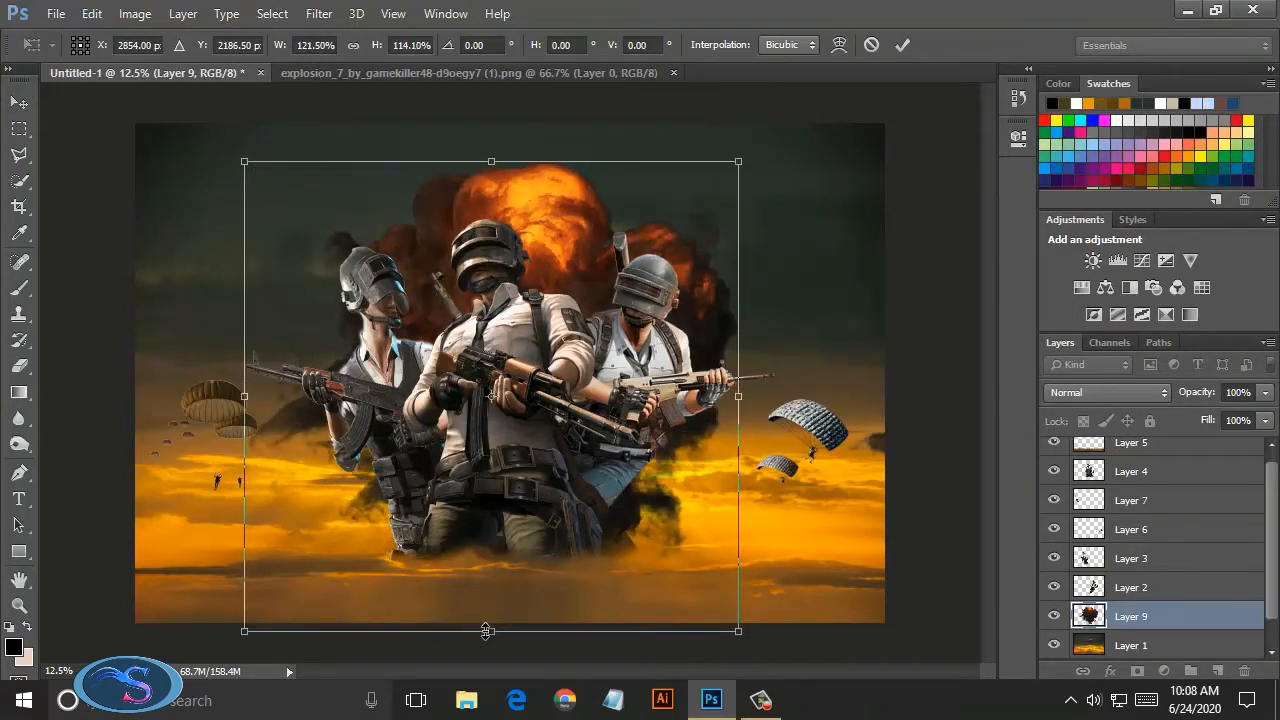
pyautogui.click(902, 44)
# Step: Cut the explosion_7 fire blast without its credit text and close that image without saving
pyautogui.click(470, 72)
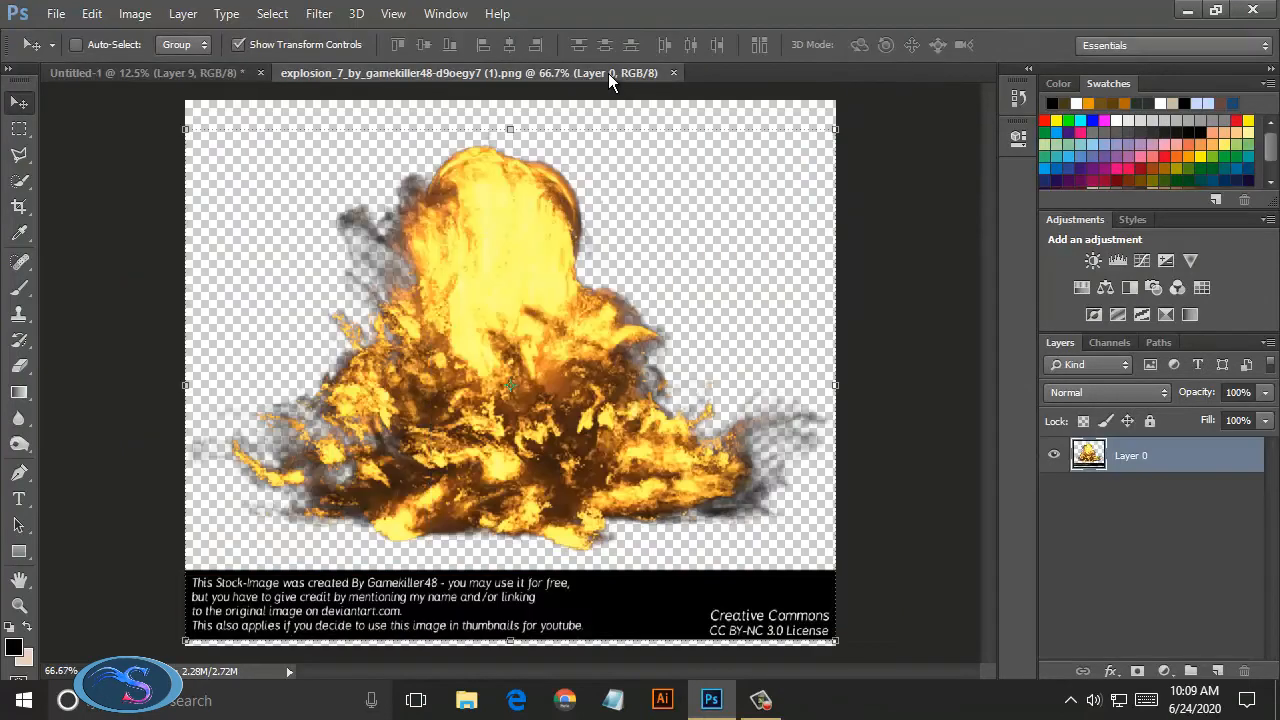
pyautogui.press('m')
pyautogui.moveTo(184, 99); pyautogui.dragTo(250, 214)
pyautogui.moveTo(894, 562); pyautogui.dragTo(894, 562)
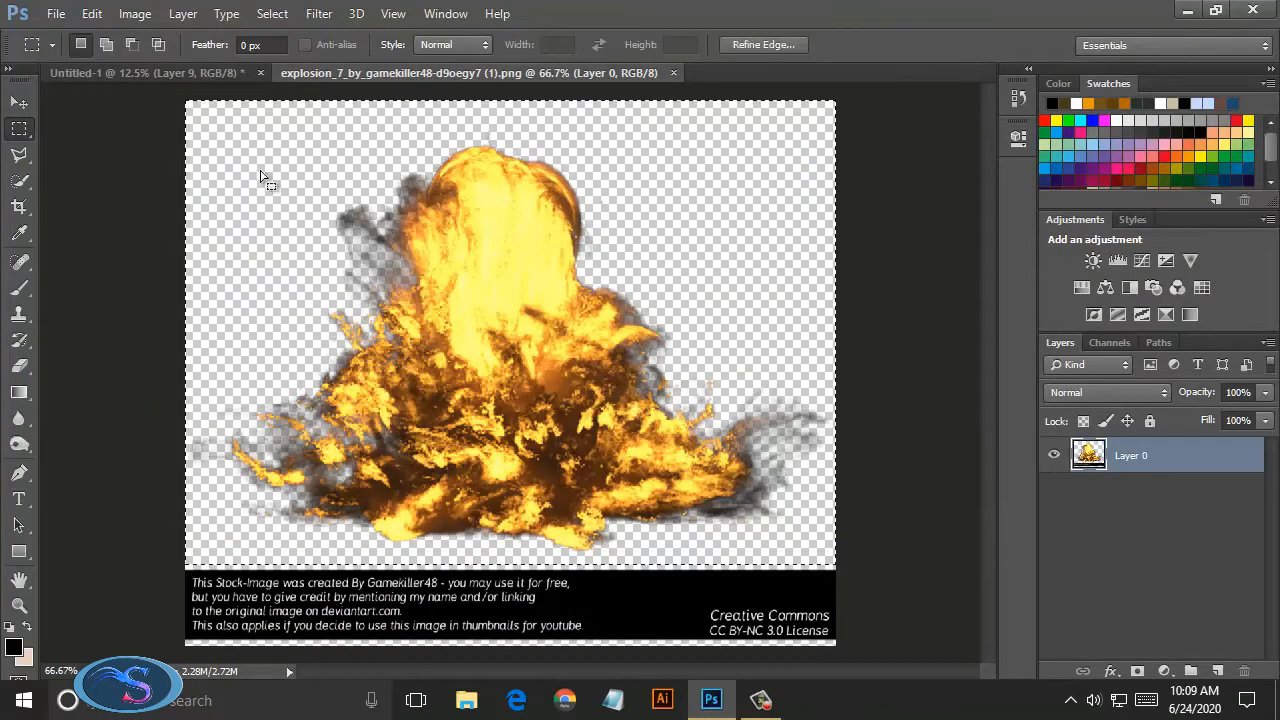
pyautogui.click(91, 13)
pyautogui.click(171, 114)
pyautogui.click(681, 73)
pyautogui.click(622, 279)
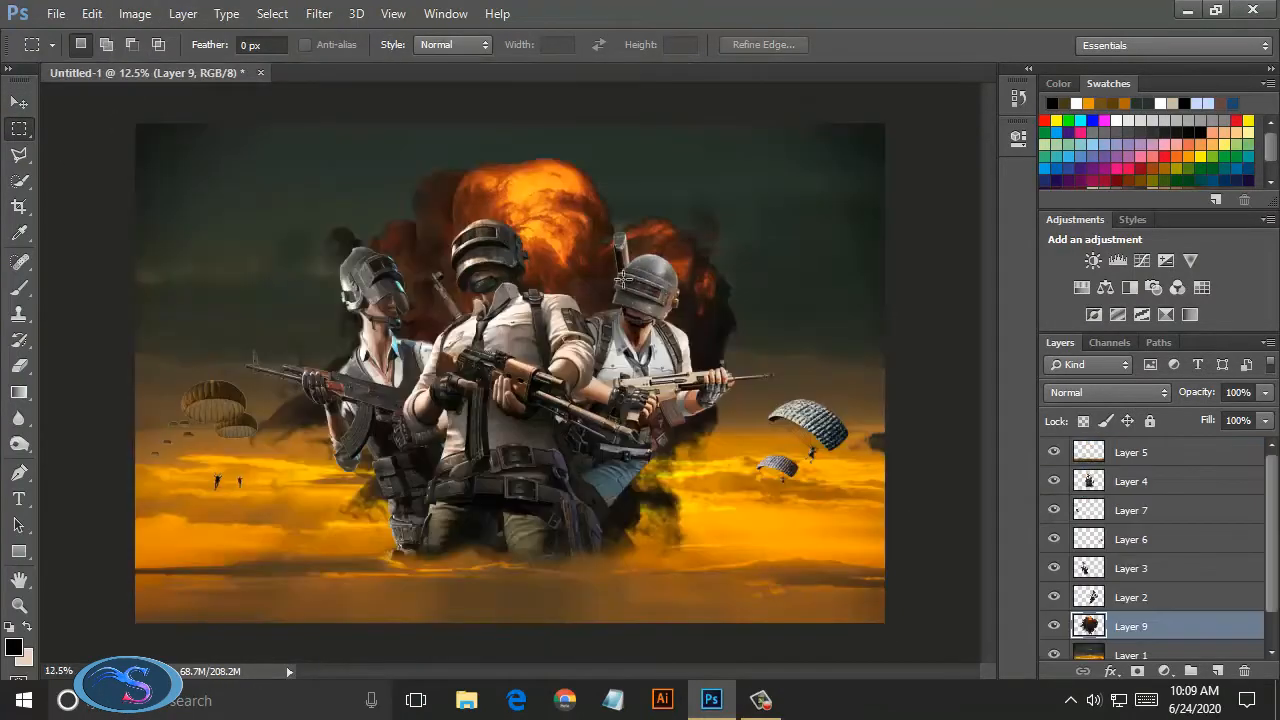
# Step: Paste the fire blast directly above Layer 9 and enlarge it until it flares up behind the central soldier's helmet
pyautogui.click(91, 13)
pyautogui.click(160, 183)
pyautogui.press('v')
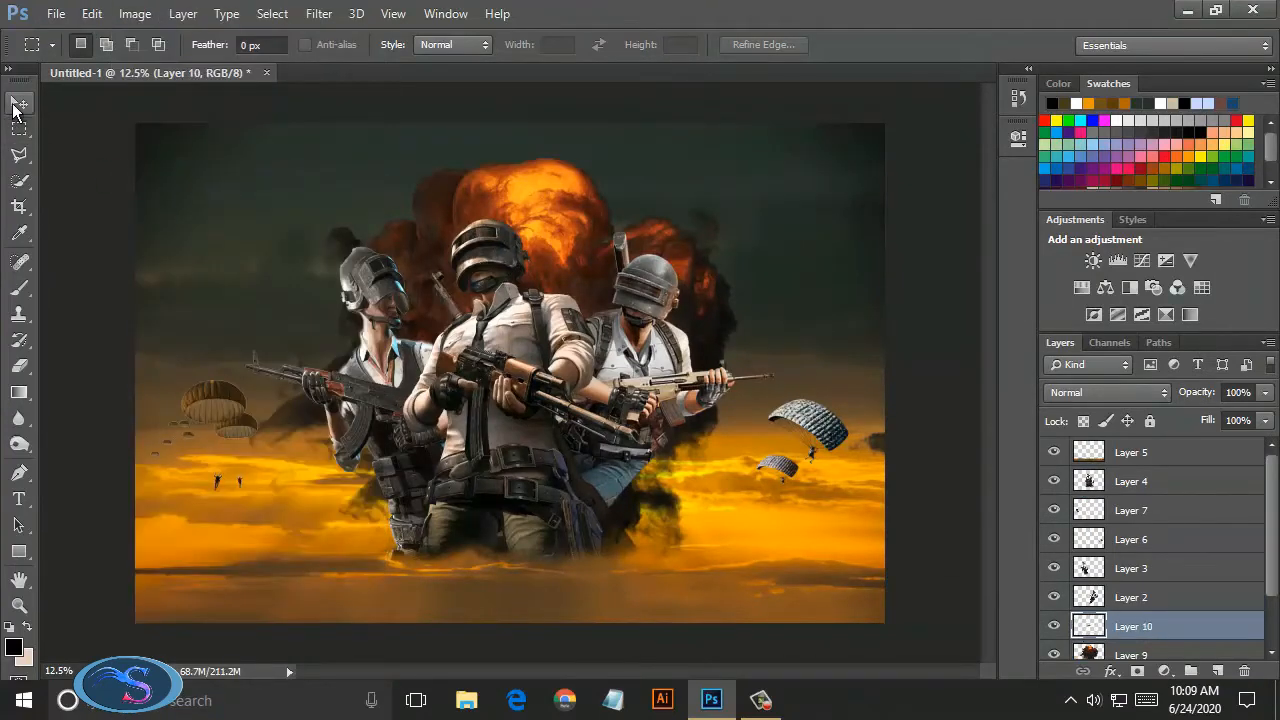
pyautogui.moveTo(510, 333); pyautogui.dragTo(512, 218)
pyautogui.moveTo(570, 315); pyautogui.dragTo(660, 315)
pyautogui.moveTo(554, 412); pyautogui.dragTo(556, 535)
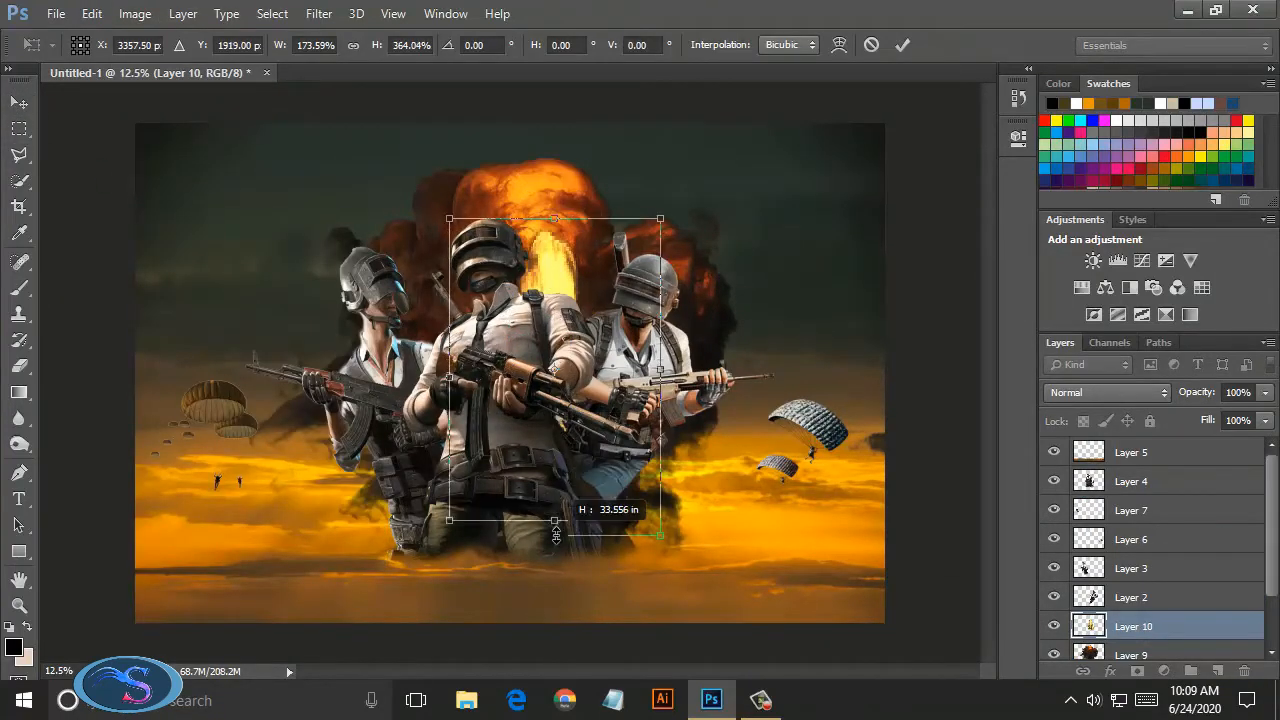
pyautogui.moveTo(449, 376); pyautogui.dragTo(368, 372)
pyautogui.moveTo(518, 549); pyautogui.dragTo(516, 570)
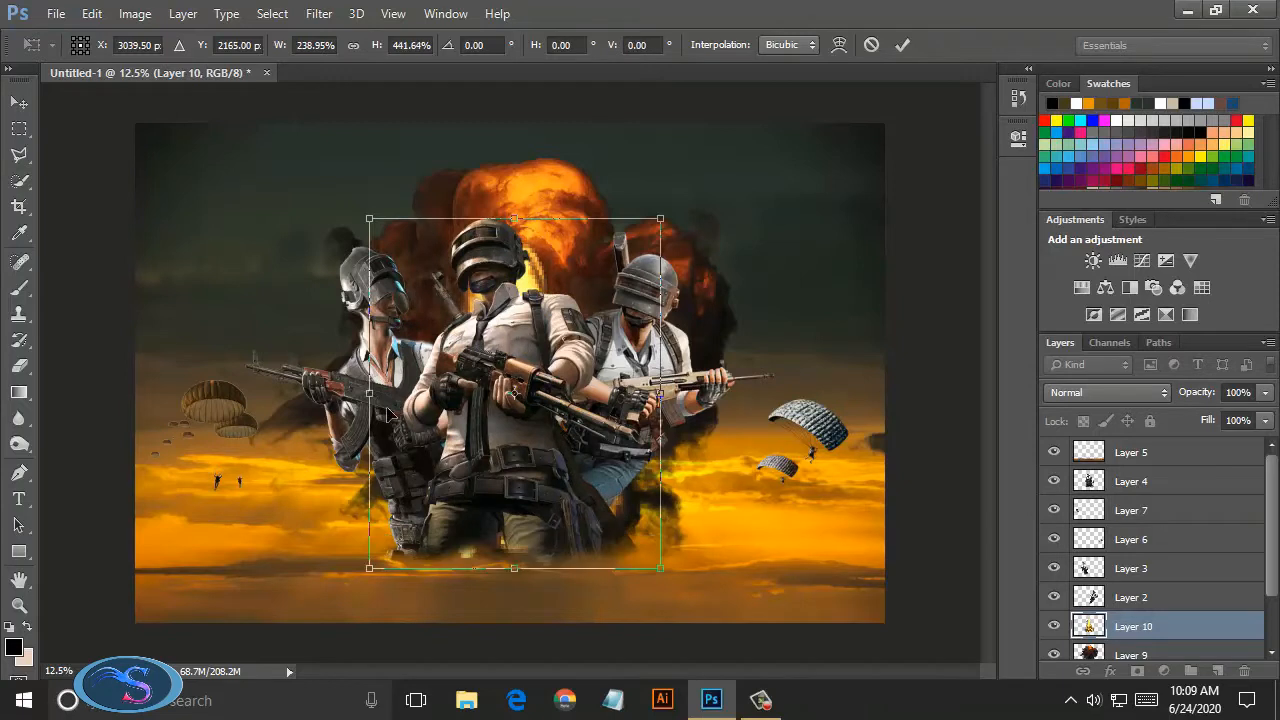
pyautogui.moveTo(369, 376); pyautogui.dragTo(312, 376)
pyautogui.moveTo(660, 376); pyautogui.dragTo(717, 376)
pyautogui.moveTo(514, 218); pyautogui.dragTo(516, 157)
pyautogui.click(902, 44)
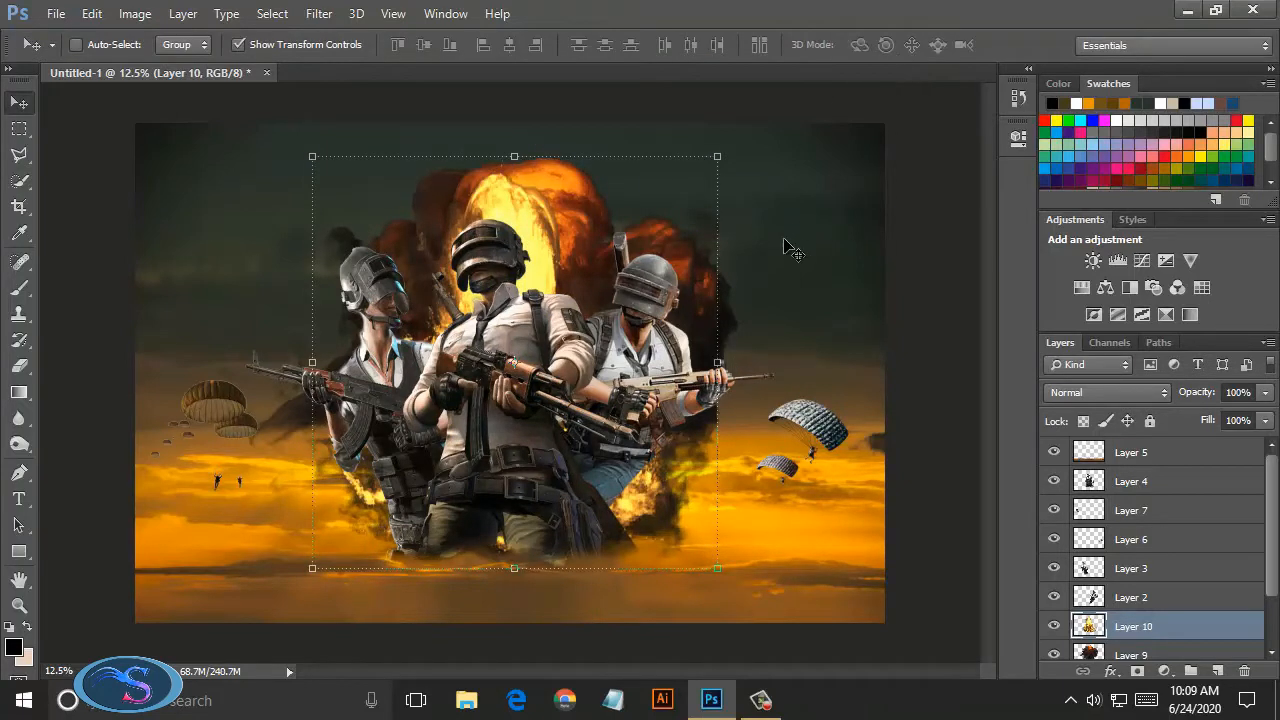
# Step: Widen the fire blast slightly on both sides behind the soldiers
pyautogui.moveTo(706, 560); pyautogui.dragTo(717, 568)
pyautogui.moveTo(312, 368); pyautogui.dragTo(290, 366)
pyautogui.click(902, 44)
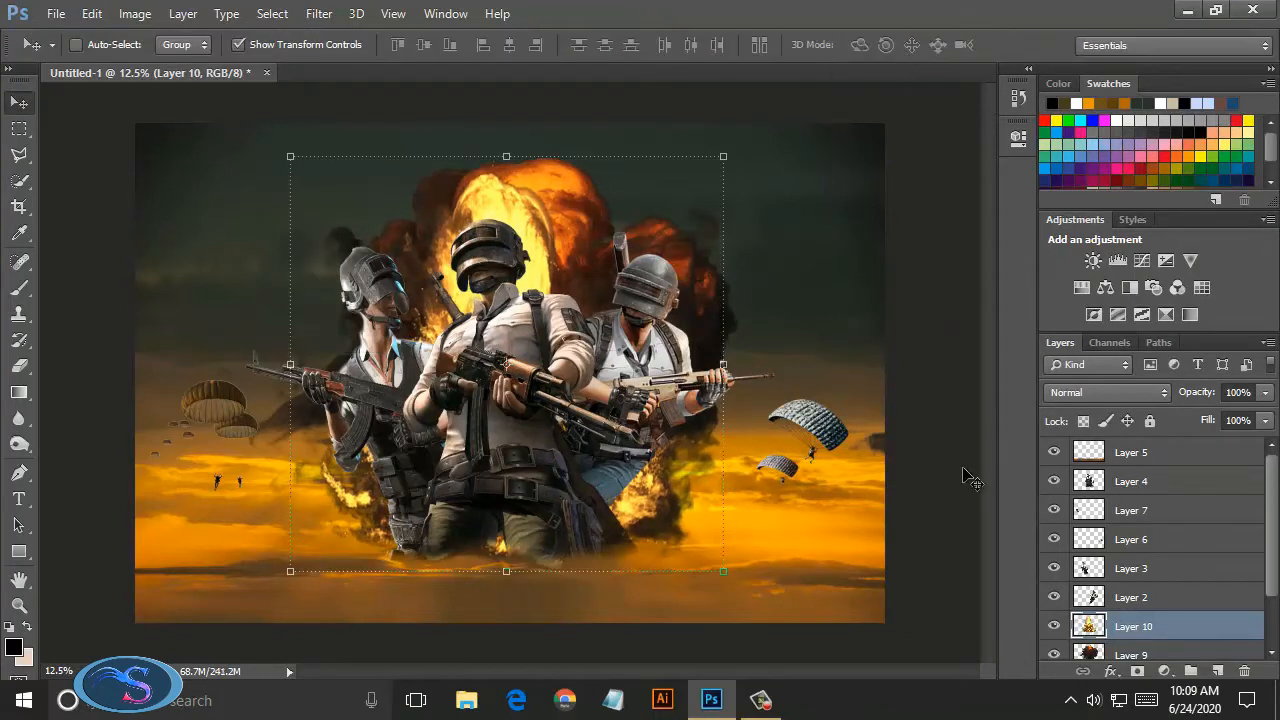
# Step: Apply a Warming Filter (85) photo filter at 51% density to the parachutes on Layer 6
pyautogui.click(1113, 541)
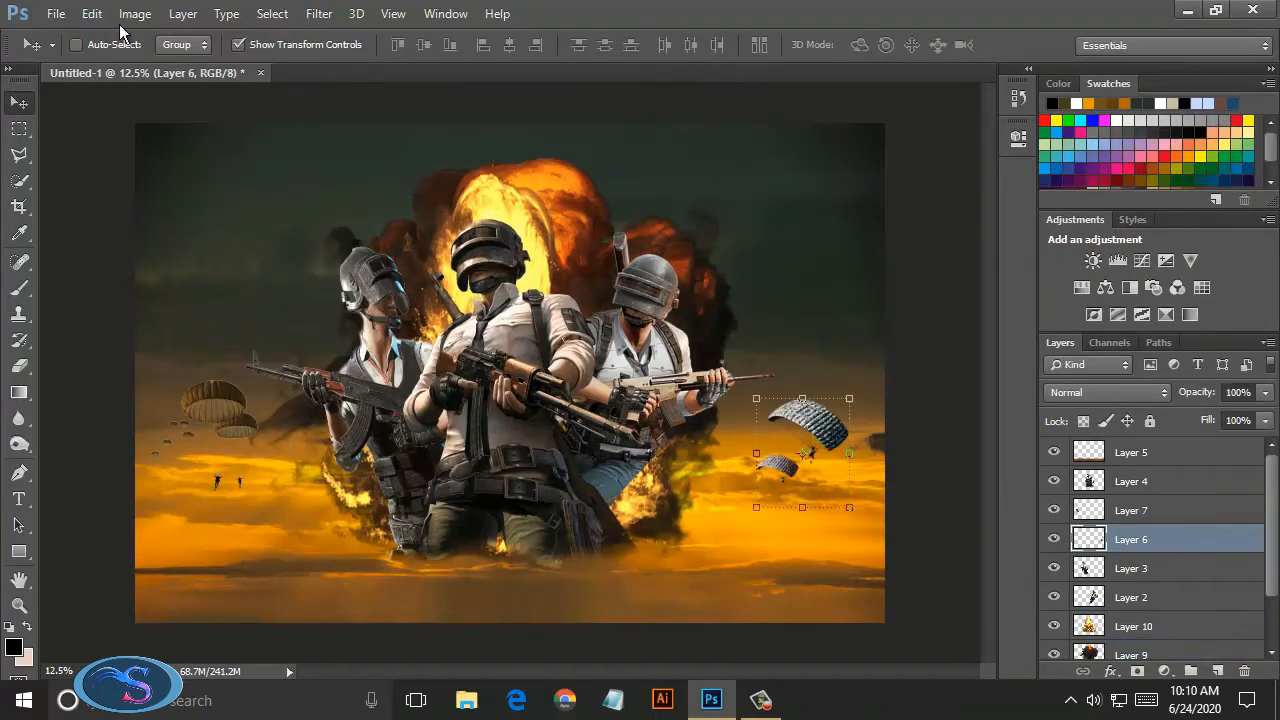
pyautogui.click(134, 13)
pyautogui.moveTo(171, 63)
pyautogui.click(420, 235)
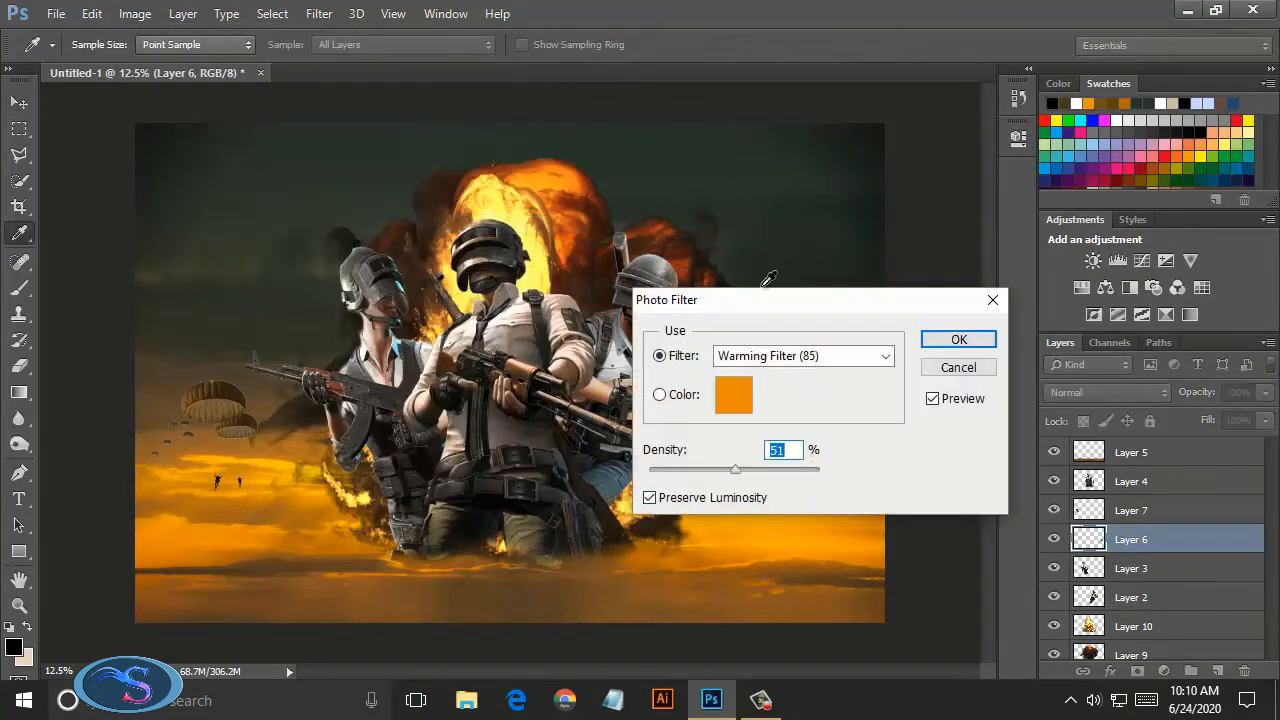
pyautogui.moveTo(764, 299); pyautogui.dragTo(427, 338)
pyautogui.click(616, 382)
pyautogui.press('v')
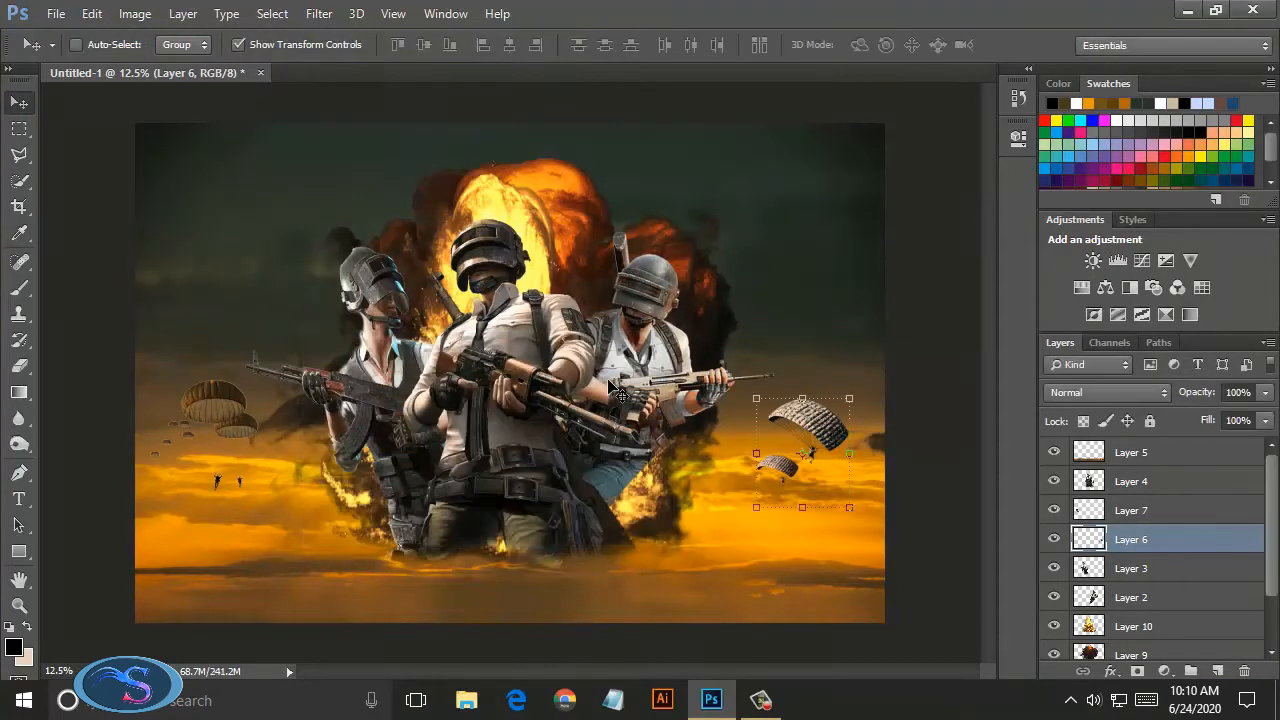
# Step: Open explosion_4_by_gamekiller48-d8521ov (1).png, explosion_test_by_gamekiller48-d5wlzqk.png and fire_stock_05_by_frostbo-d4ixmax.png from the pubg folder
pyautogui.click(56, 13)
pyautogui.click(70, 52)
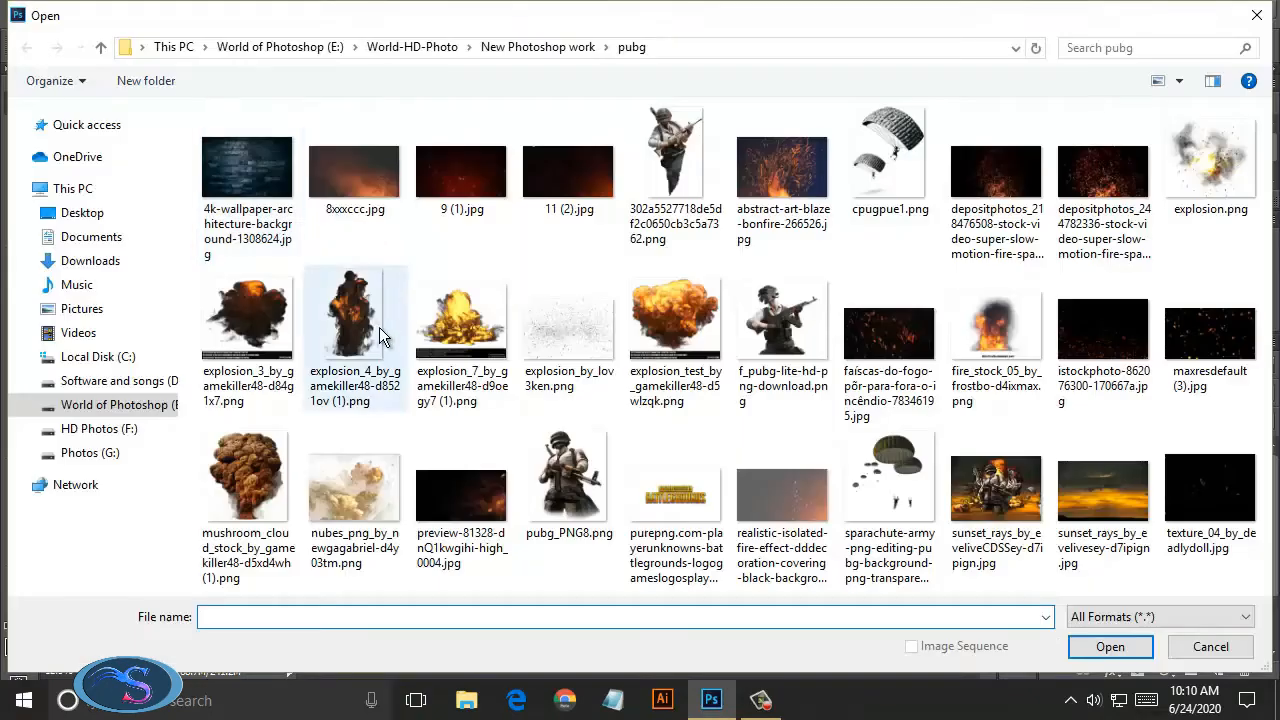
pyautogui.click(663, 343)
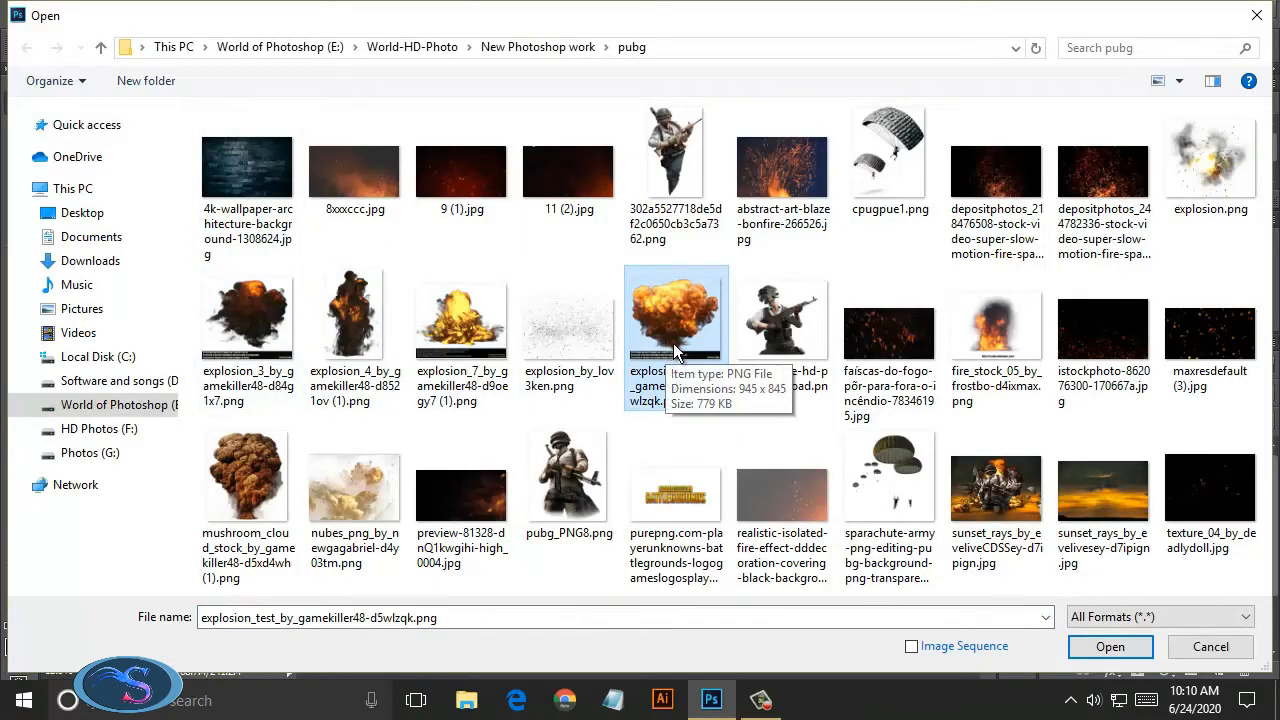
pyautogui.keyDown('ctrl'); pyautogui.click(1017, 398); pyautogui.keyUp('ctrl')
pyautogui.keyDown('ctrl'); pyautogui.click(380, 332); pyautogui.keyUp('ctrl')
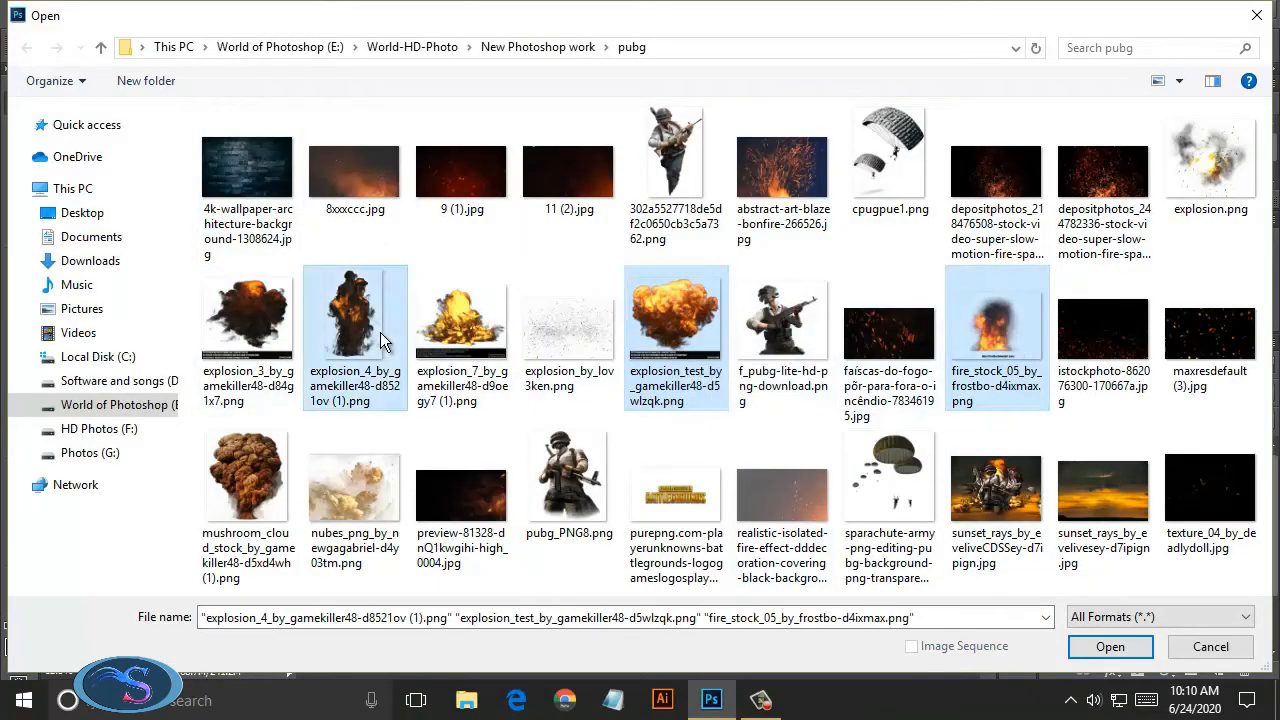
pyautogui.click(1110, 646)
# Step: Cut the explosion_test fireball without its credit text and close that image without saving
pyautogui.click(429, 73)
pyautogui.click(19, 129)
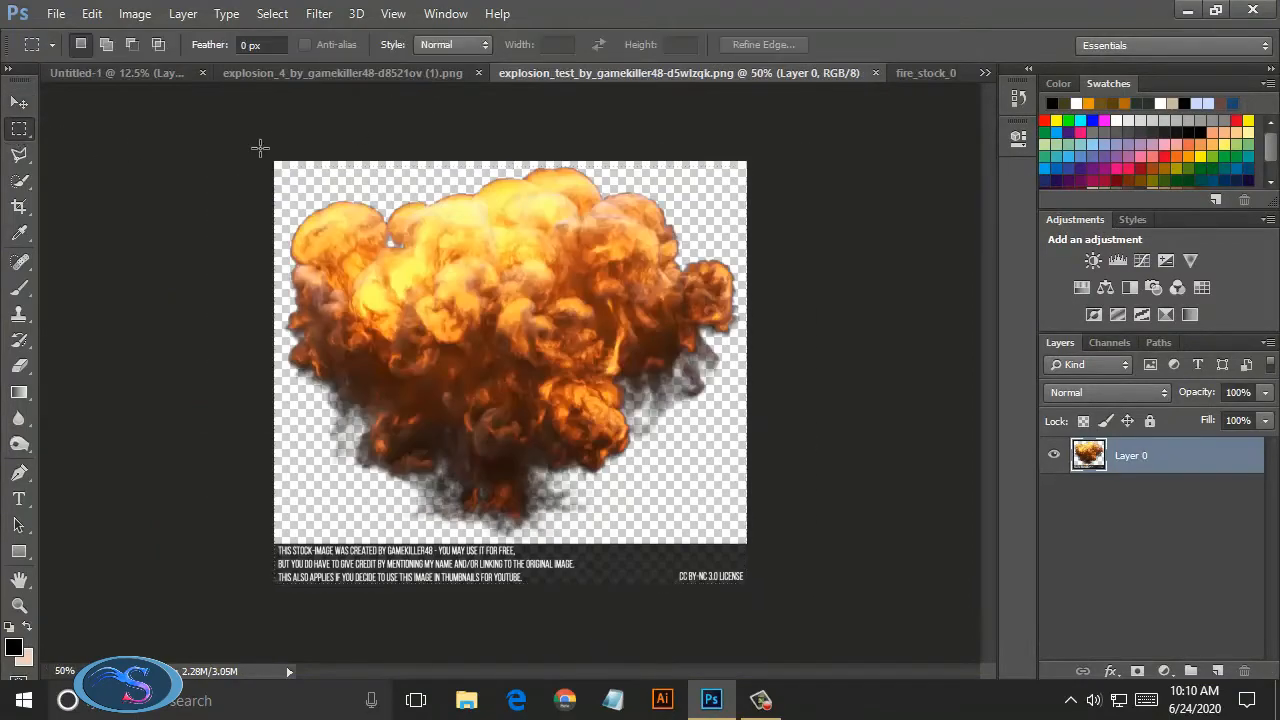
pyautogui.moveTo(260, 146); pyautogui.dragTo(771, 543)
pyautogui.click(91, 13)
pyautogui.click(169, 124)
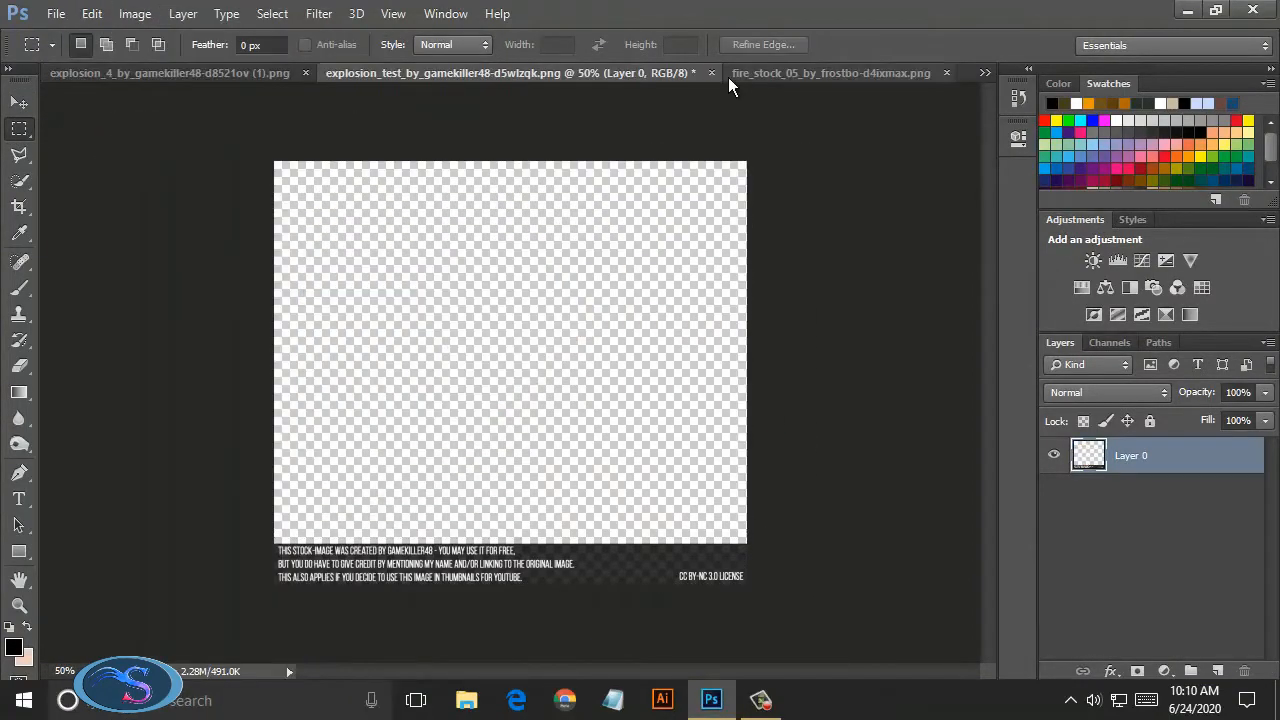
pyautogui.click(728, 74)
pyautogui.click(643, 276)
# Step: Paste the fireball into Untitled-1 above Layer 6, narrow it and place it on the horizon beneath the brown parachutes
pyautogui.click(100, 73)
pyautogui.click(91, 13)
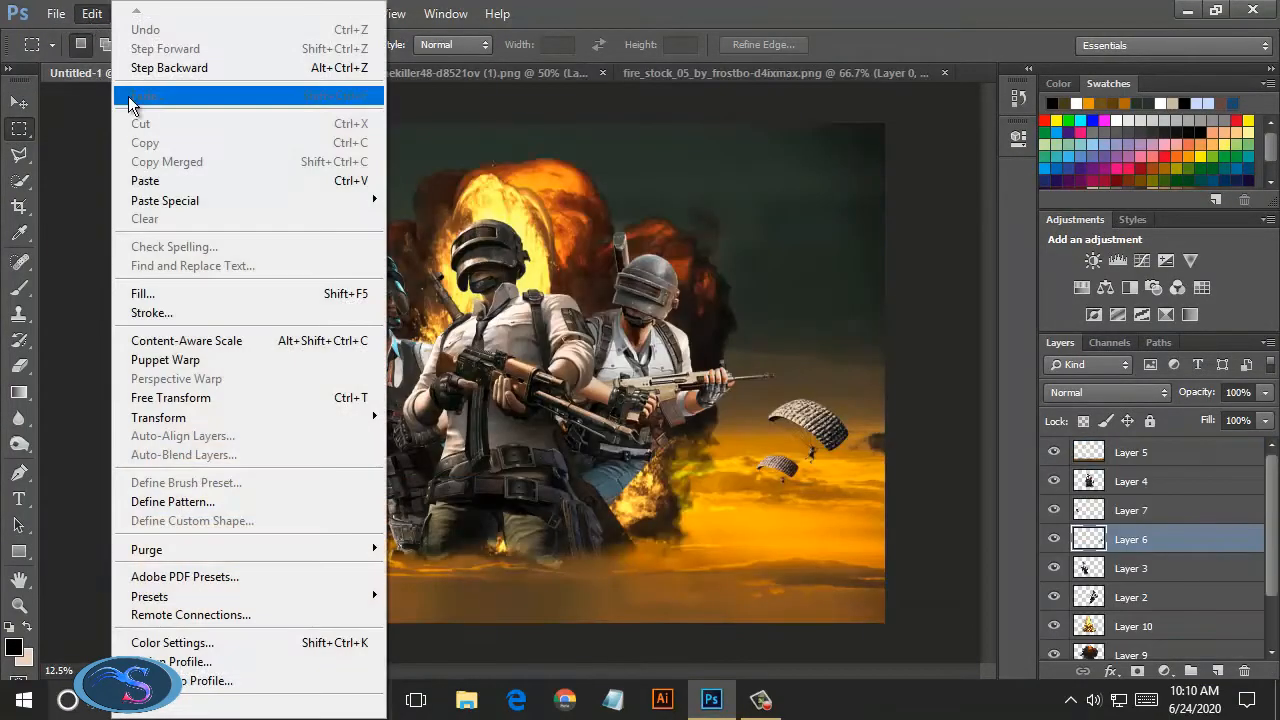
pyautogui.click(170, 174)
pyautogui.press('v')
pyautogui.hotkey('ctrl', 't')
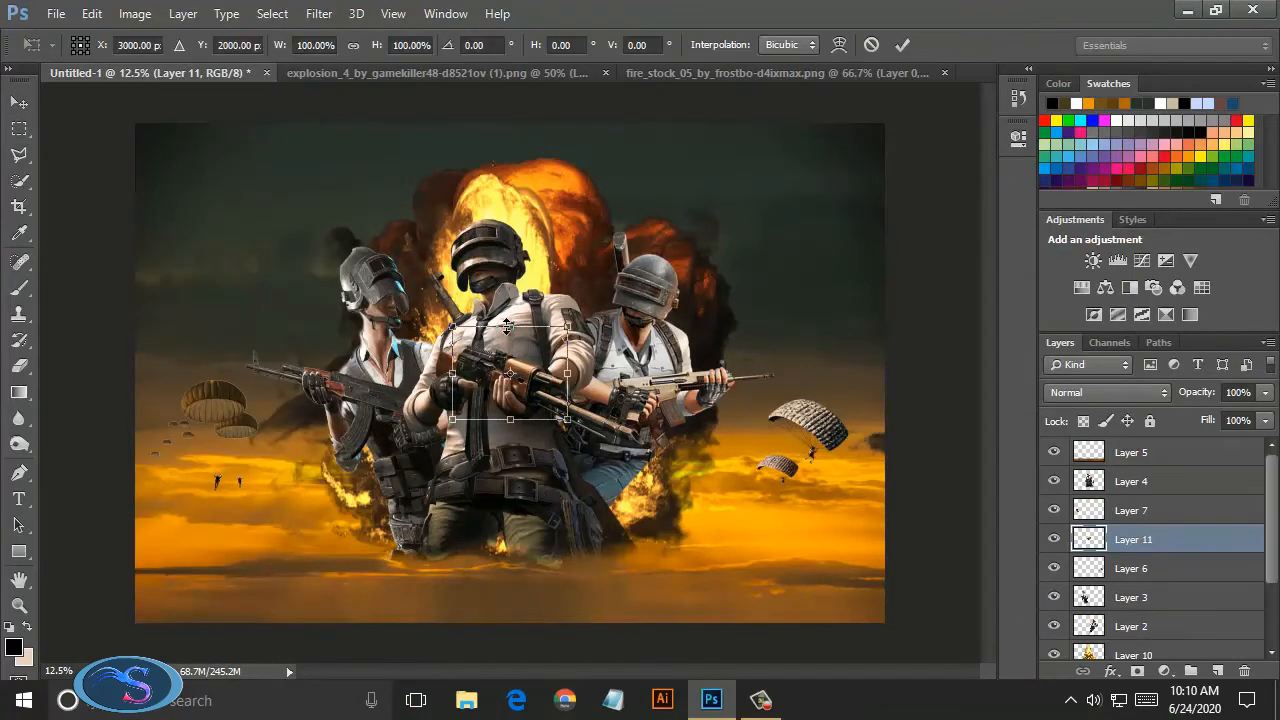
pyautogui.moveTo(478, 342); pyautogui.dragTo(298, 536)
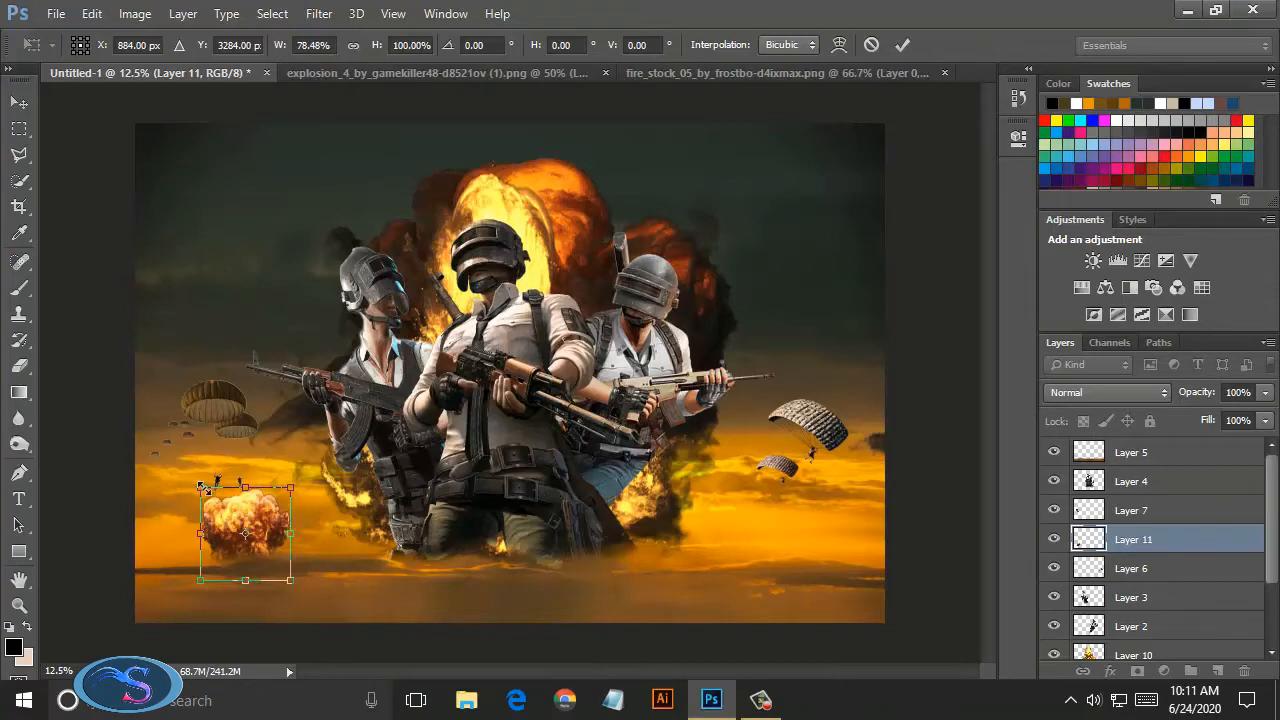
pyautogui.moveTo(206, 490); pyautogui.dragTo(210, 494)
pyautogui.click(902, 44)
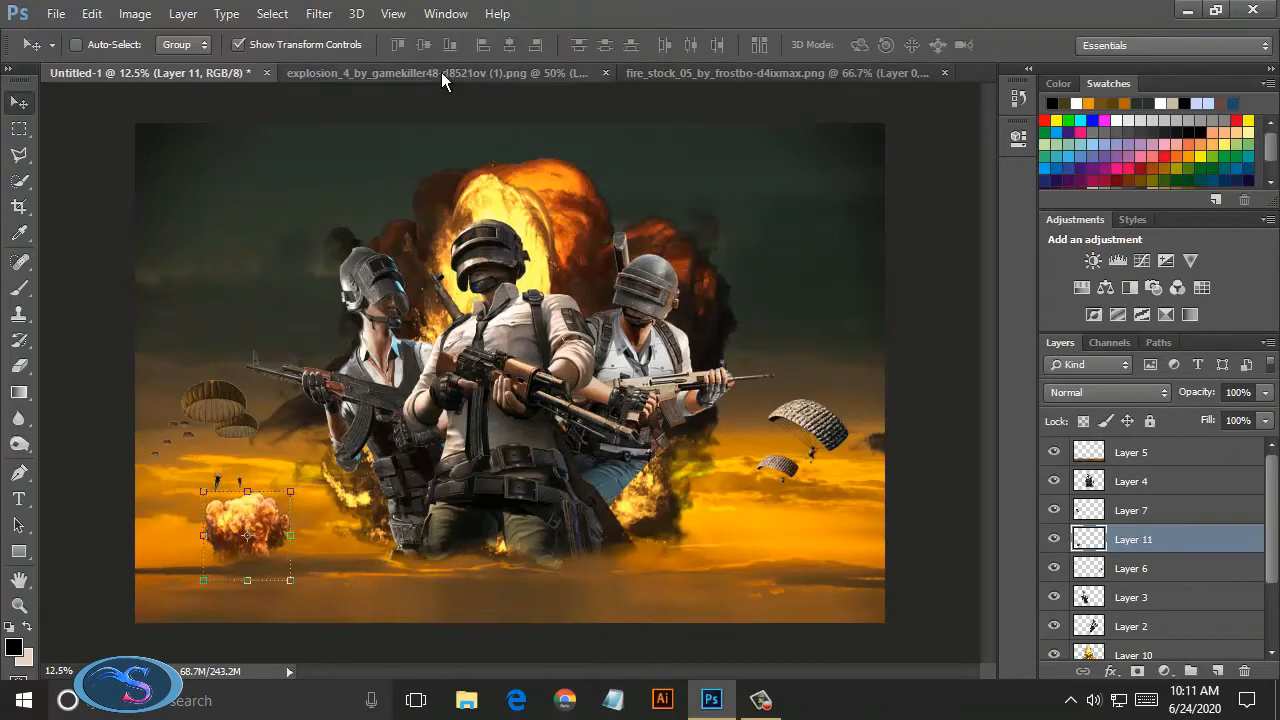
# Step: Bring the explosion_4 blast into Untitled-1 beside the small fireball, scale it to about 84% by 72%, and close its source image
pyautogui.click(441, 72)
pyautogui.moveTo(524, 205); pyautogui.dragTo(328, 505)
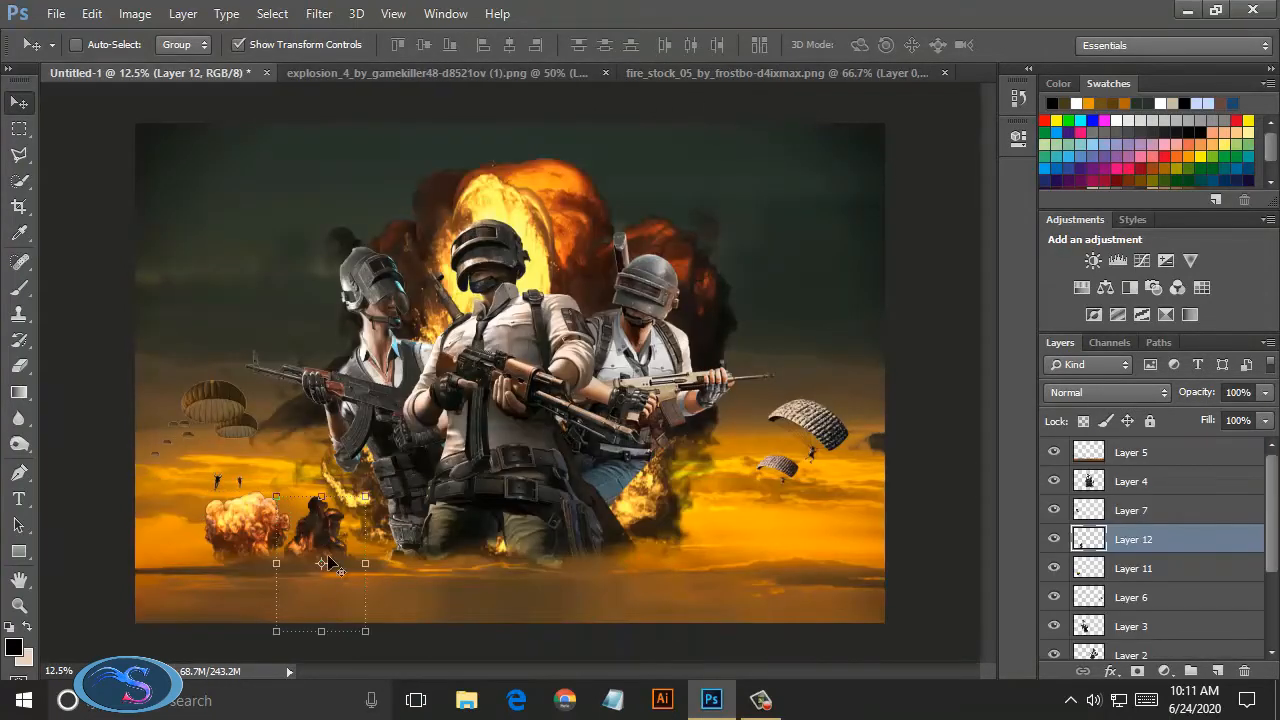
pyautogui.moveTo(321, 631); pyautogui.dragTo(322, 603)
pyautogui.moveTo(276, 497); pyautogui.dragTo(290, 508)
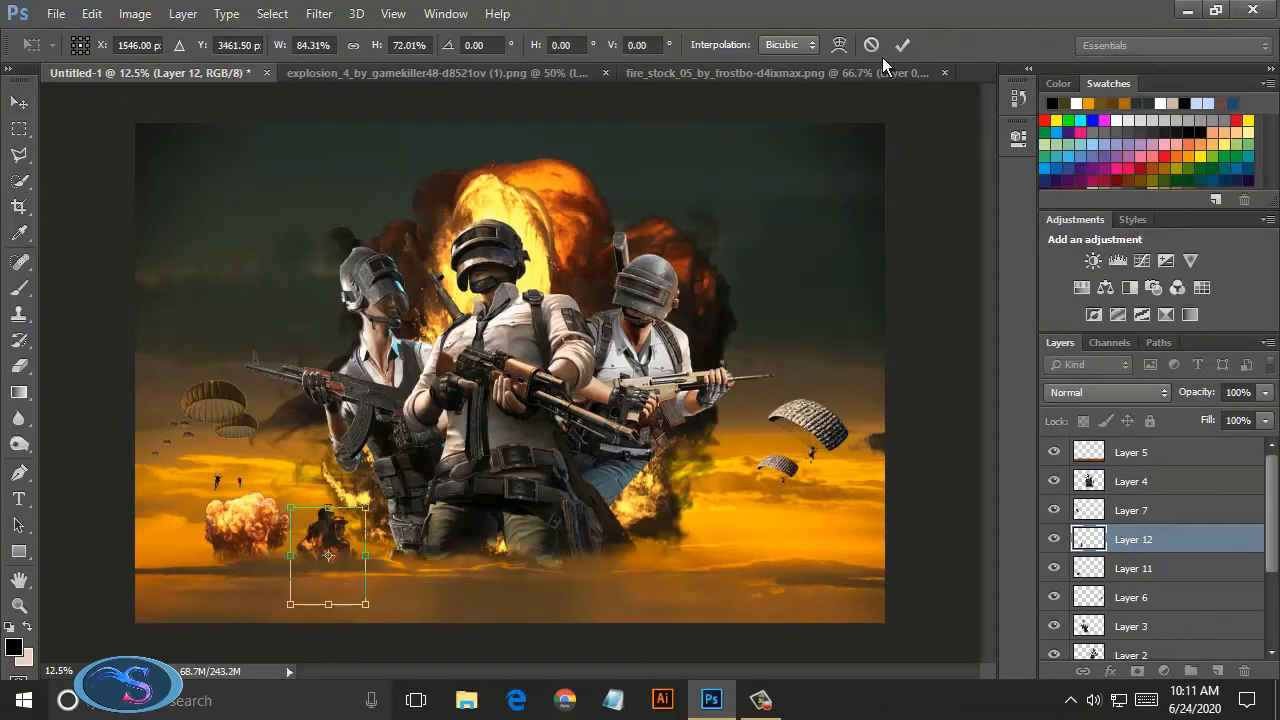
pyautogui.click(902, 44)
pyautogui.click(605, 72)
# Step: Cut the fire_stock_05 burning smoke column without its web address and close that image without saving
pyautogui.click(622, 73)
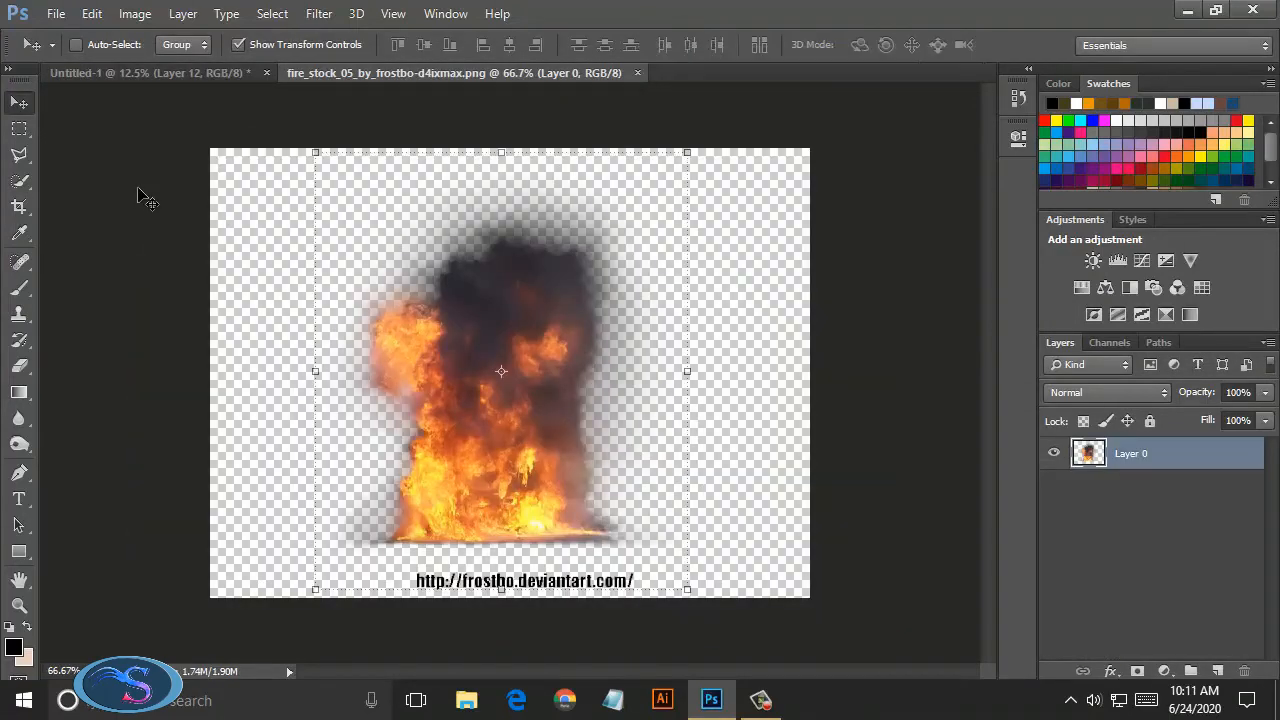
pyautogui.click(19, 128)
pyautogui.moveTo(270, 152); pyautogui.dragTo(734, 549)
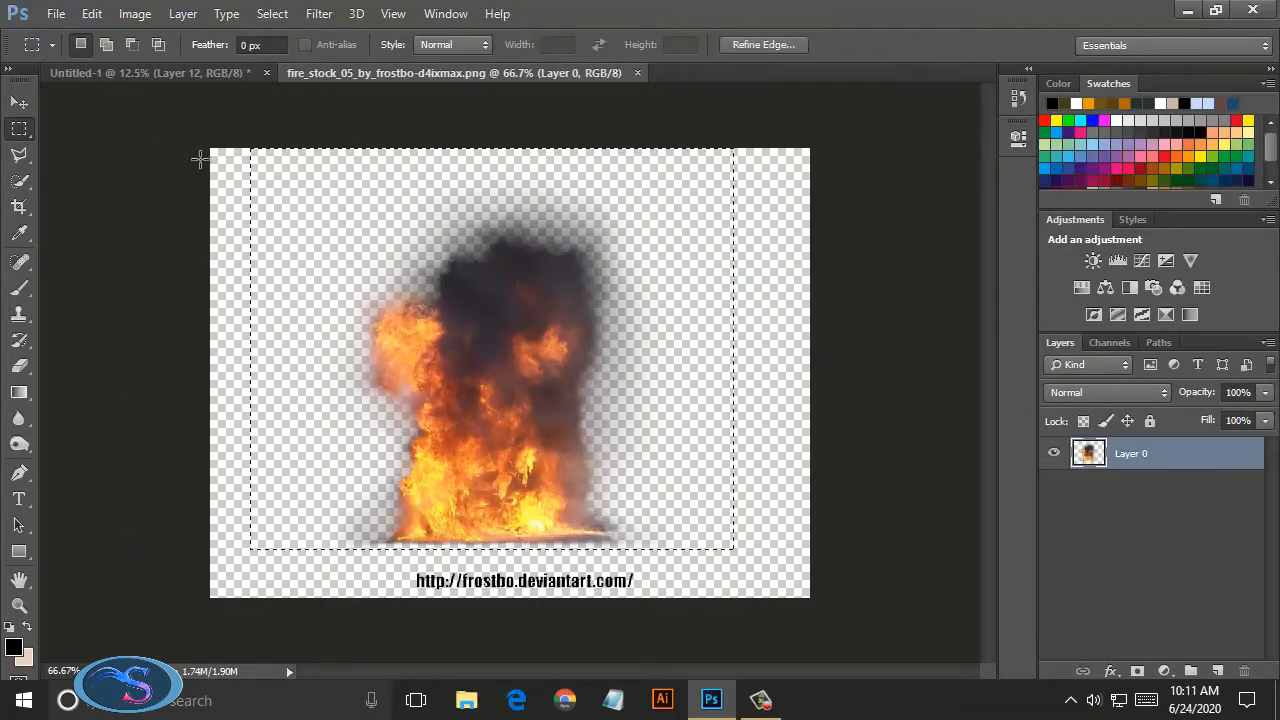
pyautogui.click(91, 13)
pyautogui.click(167, 124)
pyautogui.click(637, 73)
pyautogui.click(632, 280)
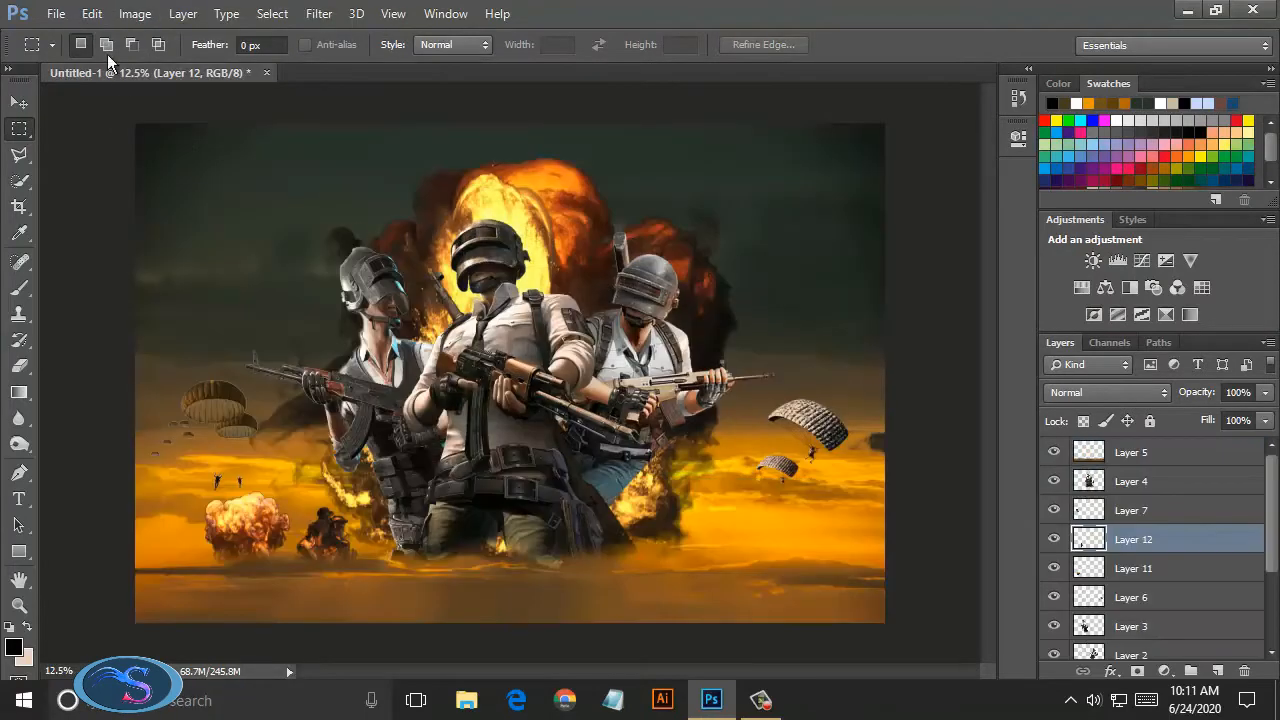
# Step: Paste the burning smoke column above Layer 12, stretch it taller and place it on the horizon below the grey parachutes
pyautogui.click(91, 13)
pyautogui.click(177, 181)
pyautogui.press('v')
pyautogui.hotkey('ctrl', 't')
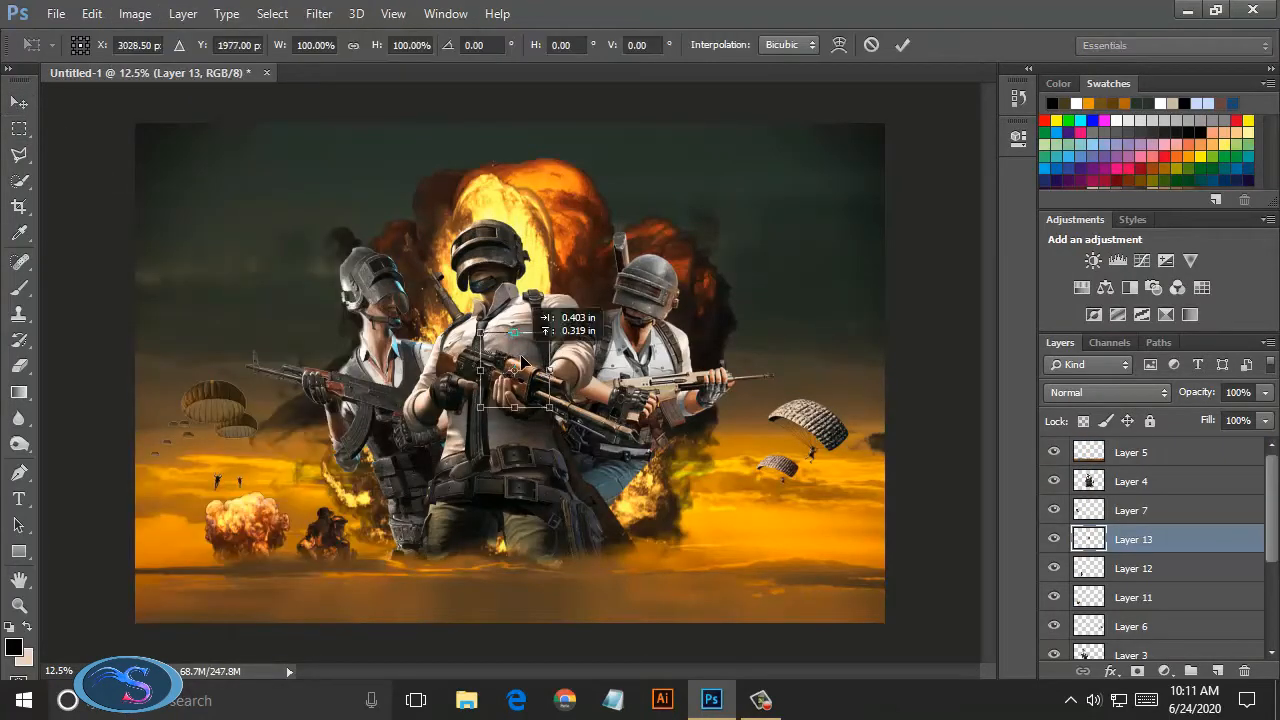
pyautogui.moveTo(530, 355); pyautogui.dragTo(707, 466)
pyautogui.moveTo(734, 554); pyautogui.dragTo(787, 553)
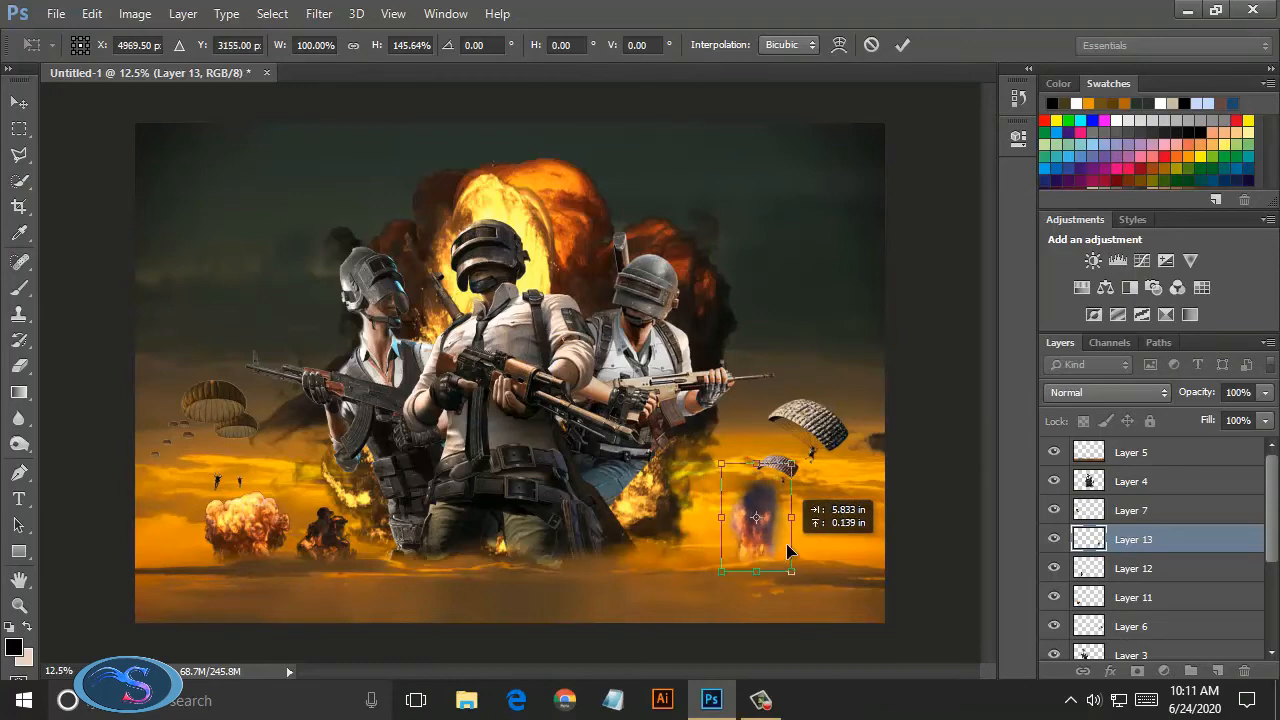
pyautogui.moveTo(760, 463); pyautogui.dragTo(760, 470)
pyautogui.click(902, 44)
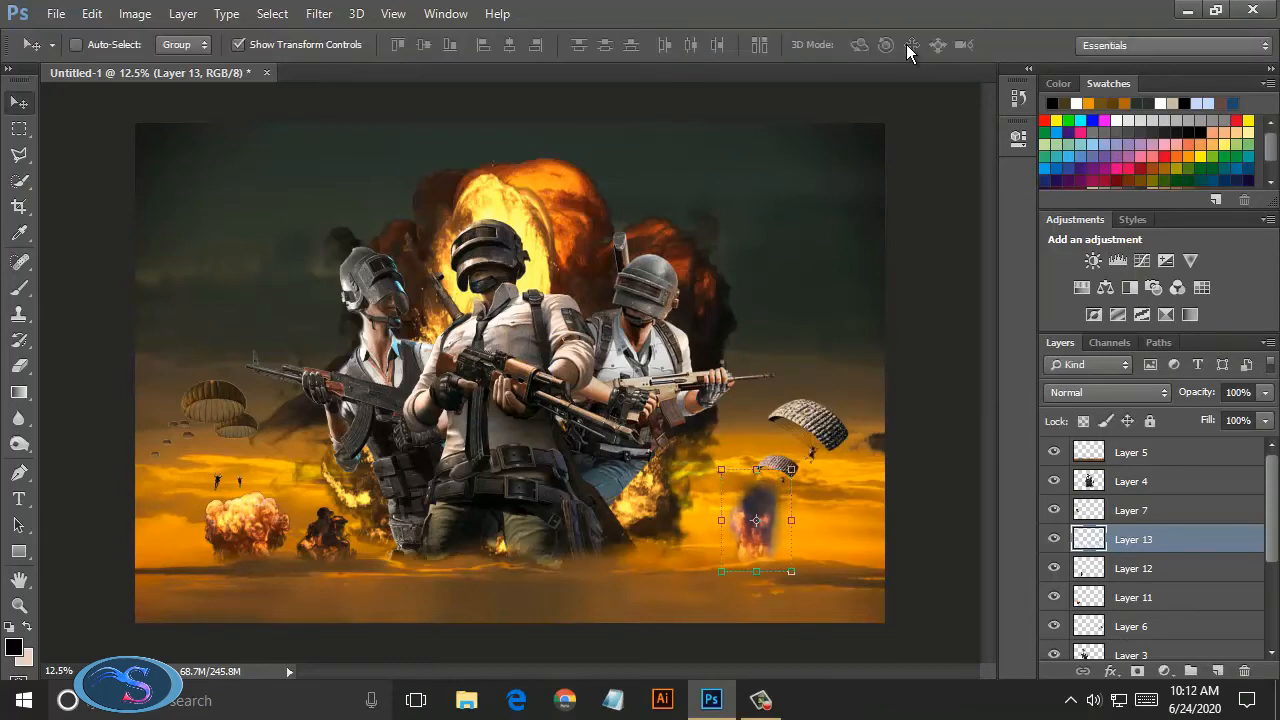
# Step: Open explosion_by_lov3ken.png and bring its debris particles into Untitled-1
pyautogui.click(56, 16)
pyautogui.click(78, 55)
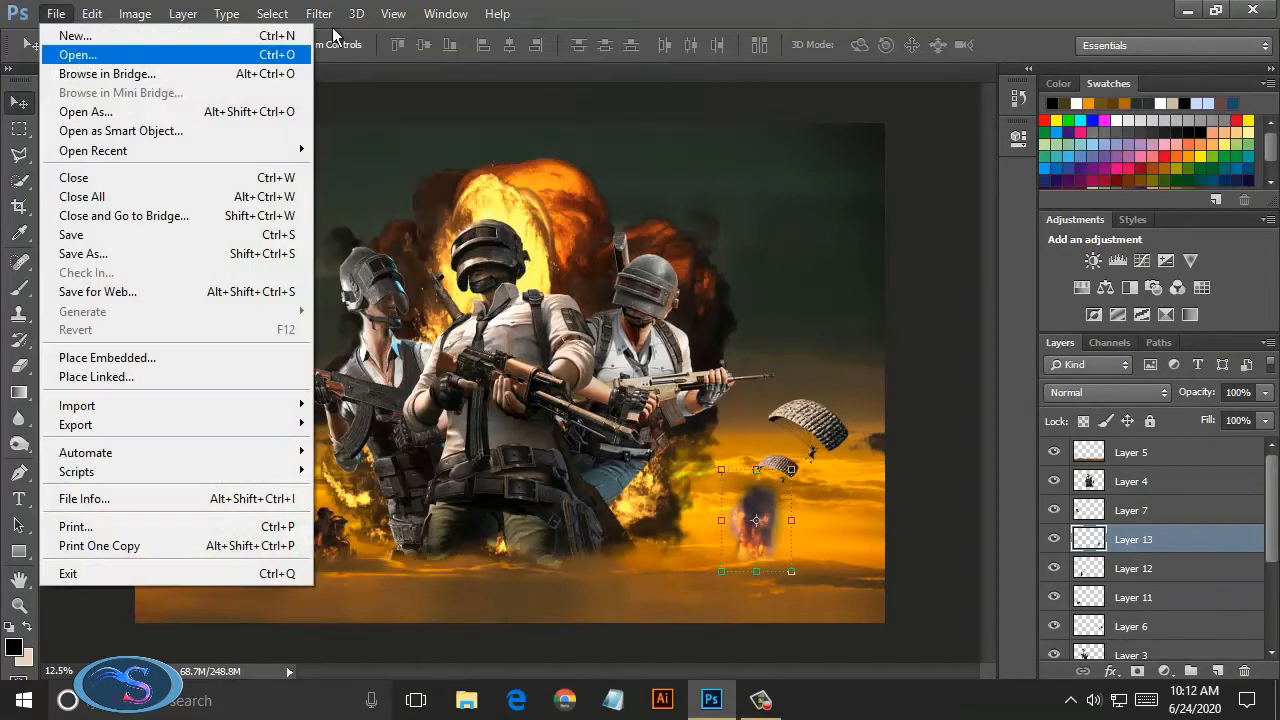
pyautogui.click(56, 14)
pyautogui.click(60, 52)
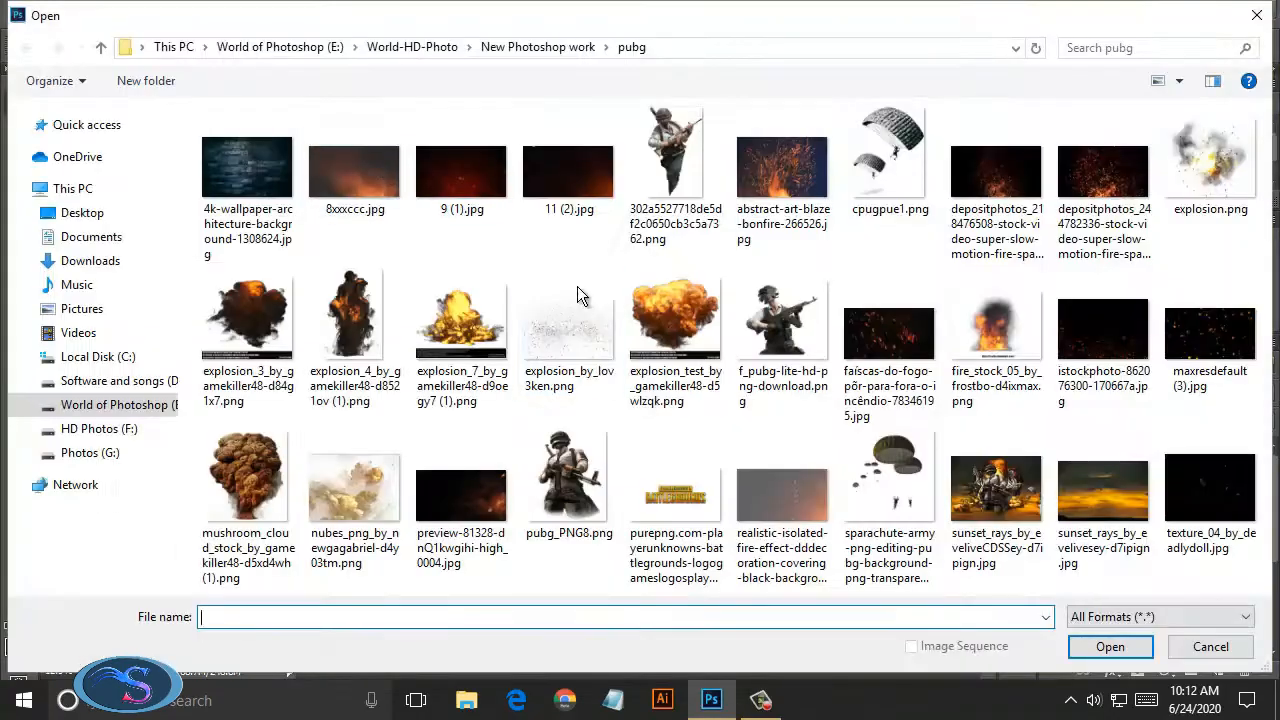
pyautogui.click(572, 325)
pyautogui.press('Return')
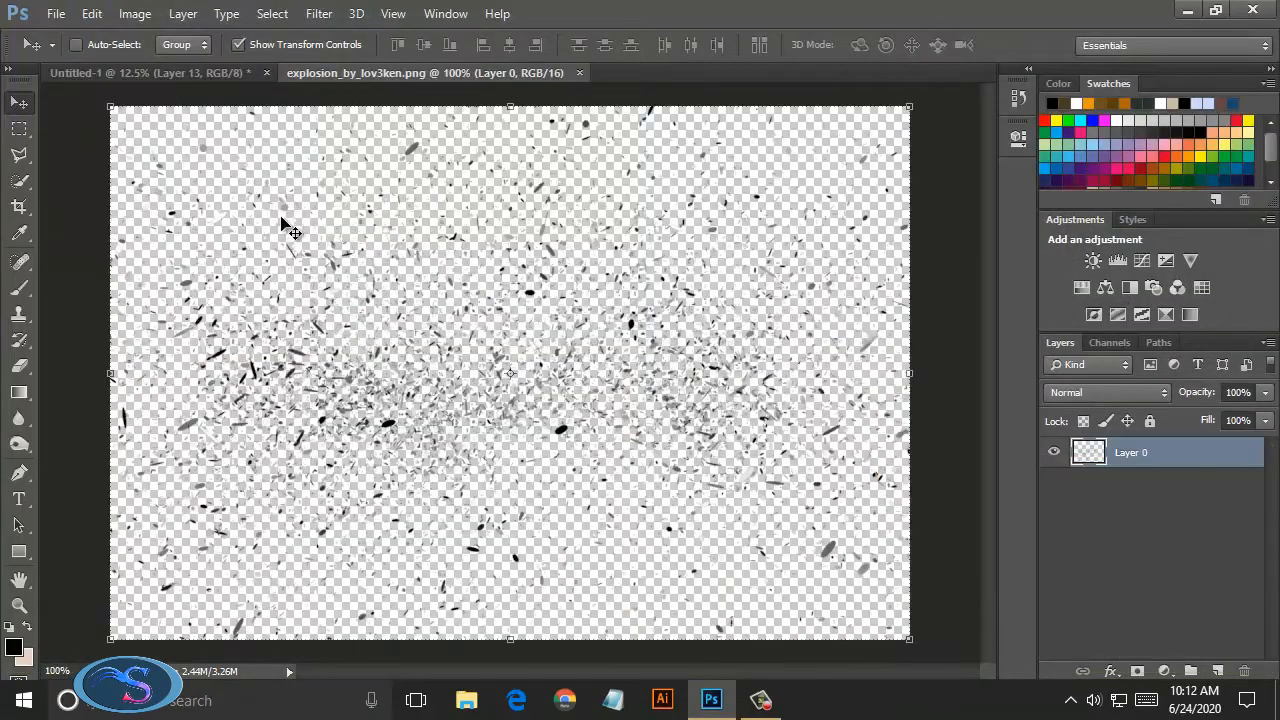
pyautogui.moveTo(285, 222); pyautogui.dragTo(236, 136)
pyautogui.click(612, 290)
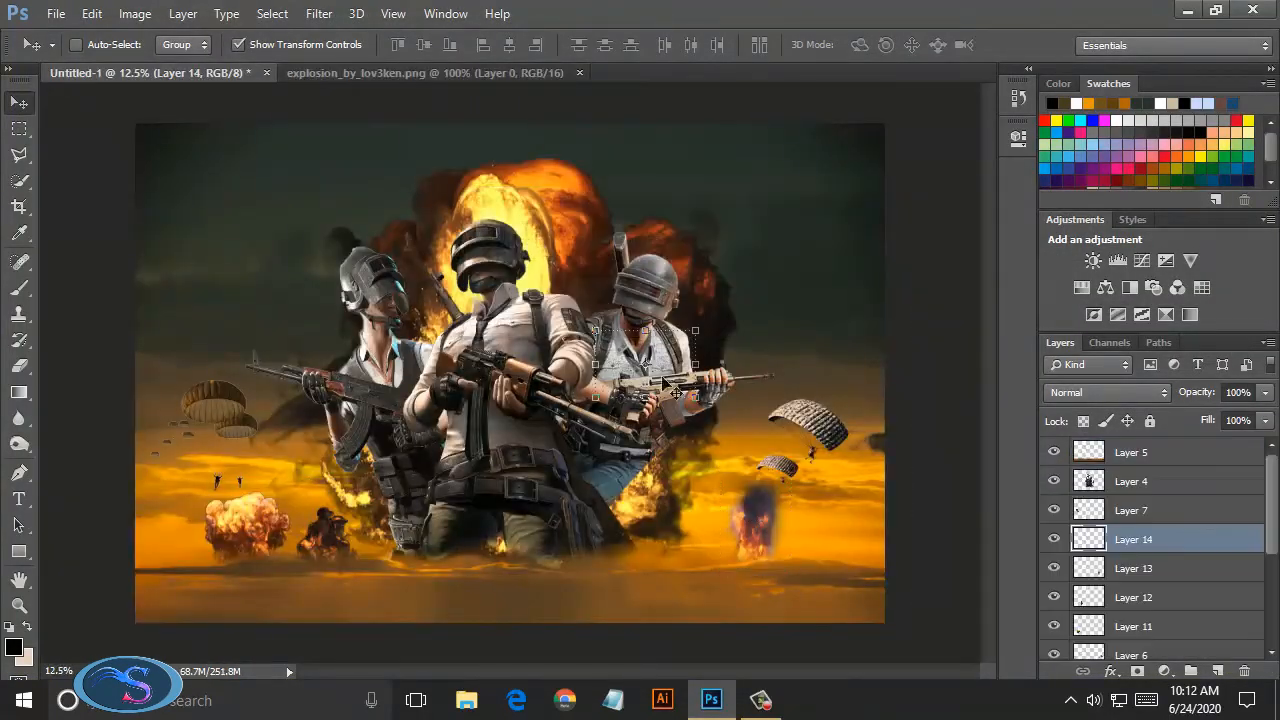
# Step: Enlarge the debris to about 193% by 249% near the canvas's lower-right corner and move its layer above Layer 5
pyautogui.hotkey('ctrl', 't')
pyautogui.moveTo(638, 352); pyautogui.dragTo(644, 353)
pyautogui.moveTo(788, 460); pyautogui.dragTo(901, 579)
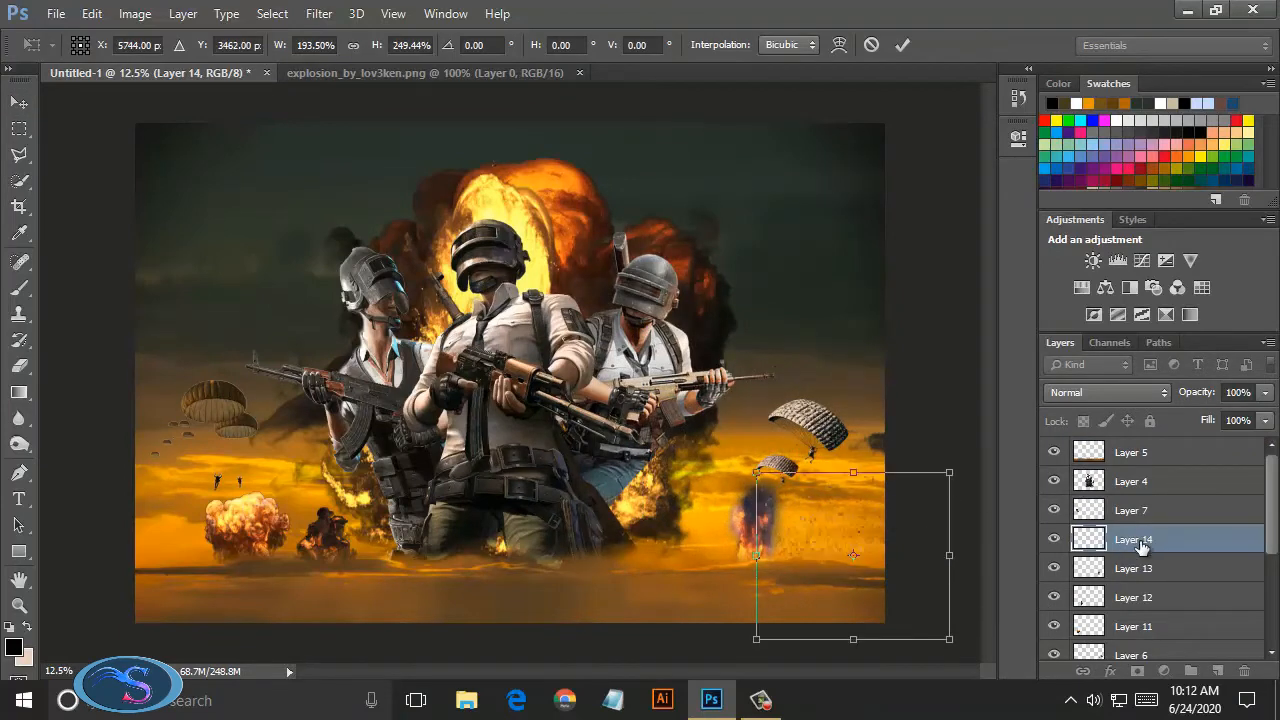
pyautogui.click(903, 46)
pyautogui.moveTo(1165, 543); pyautogui.dragTo(1142, 443)
# Step: Shrink the debris and place it over the central soldier's thigh beside the lower fire
pyautogui.moveTo(853, 473); pyautogui.dragTo(853, 421)
pyautogui.moveTo(755, 424); pyautogui.dragTo(746, 508)
pyautogui.moveTo(780, 559); pyautogui.dragTo(734, 504)
pyautogui.moveTo(904, 518); pyautogui.dragTo(647, 534)
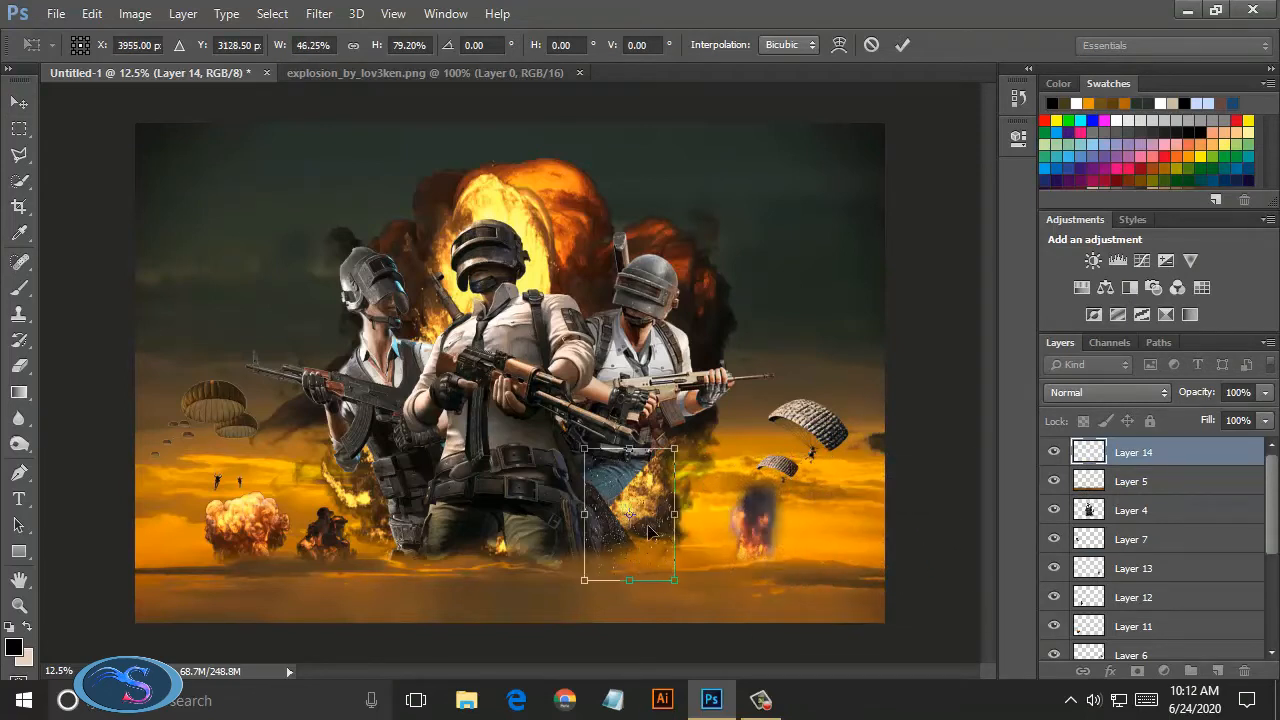
pyautogui.moveTo(629, 448); pyautogui.dragTo(629, 481)
pyautogui.moveTo(647, 560); pyautogui.dragTo(605, 551)
pyautogui.click(902, 45)
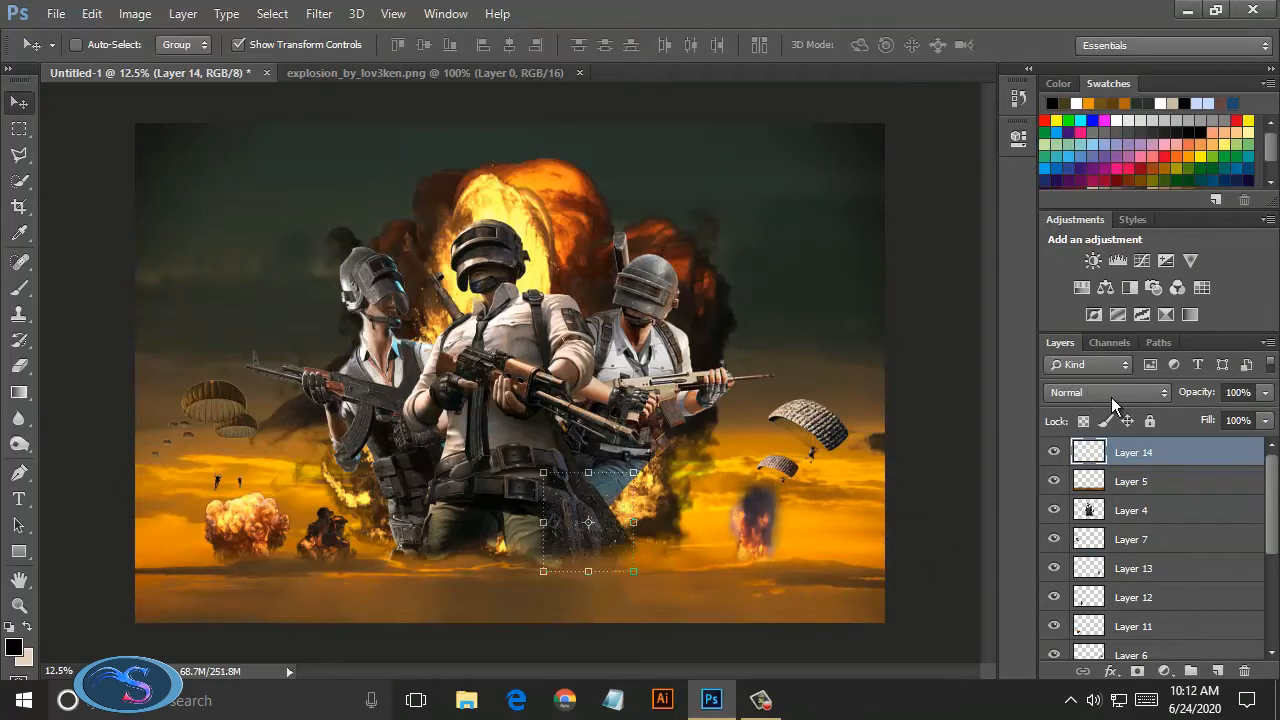
# Step: Set the debris layer to Vivid Light, widen it slightly and close explosion_by_lov3ken.png
pyautogui.click(1111, 393)
pyautogui.click(1065, 265)
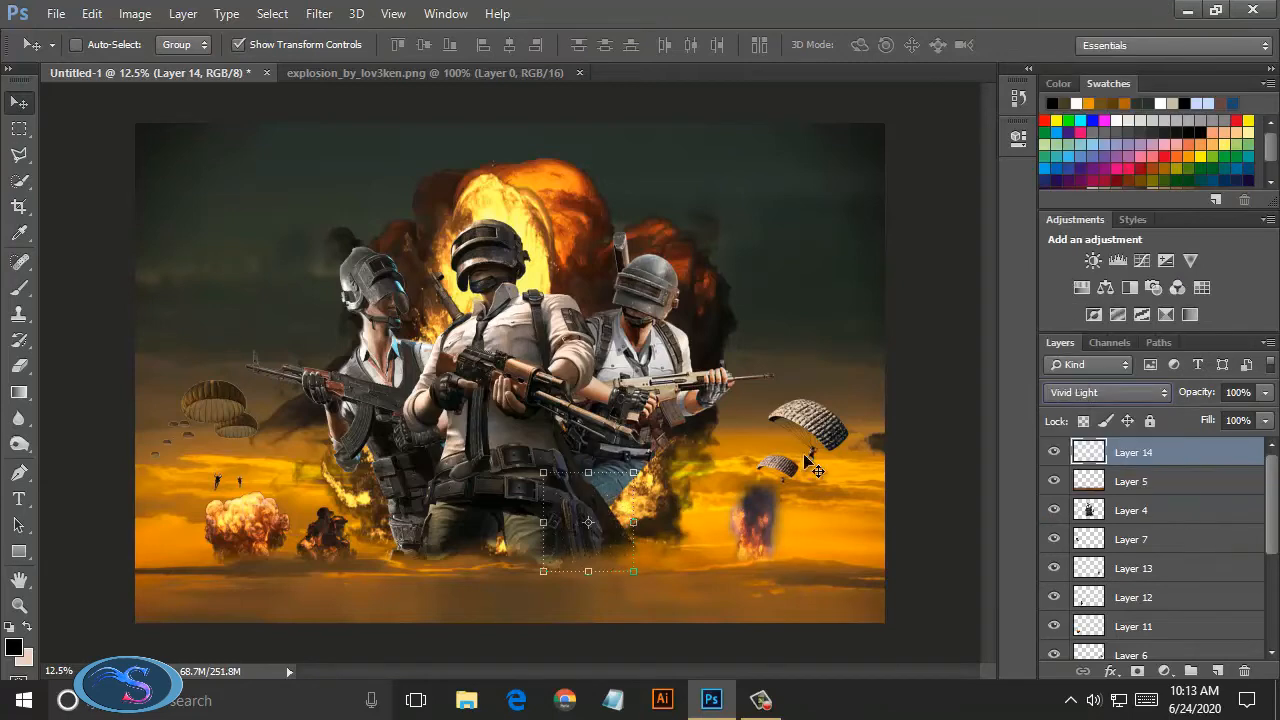
pyautogui.hotkey('ctrl', 't')
pyautogui.click(903, 46)
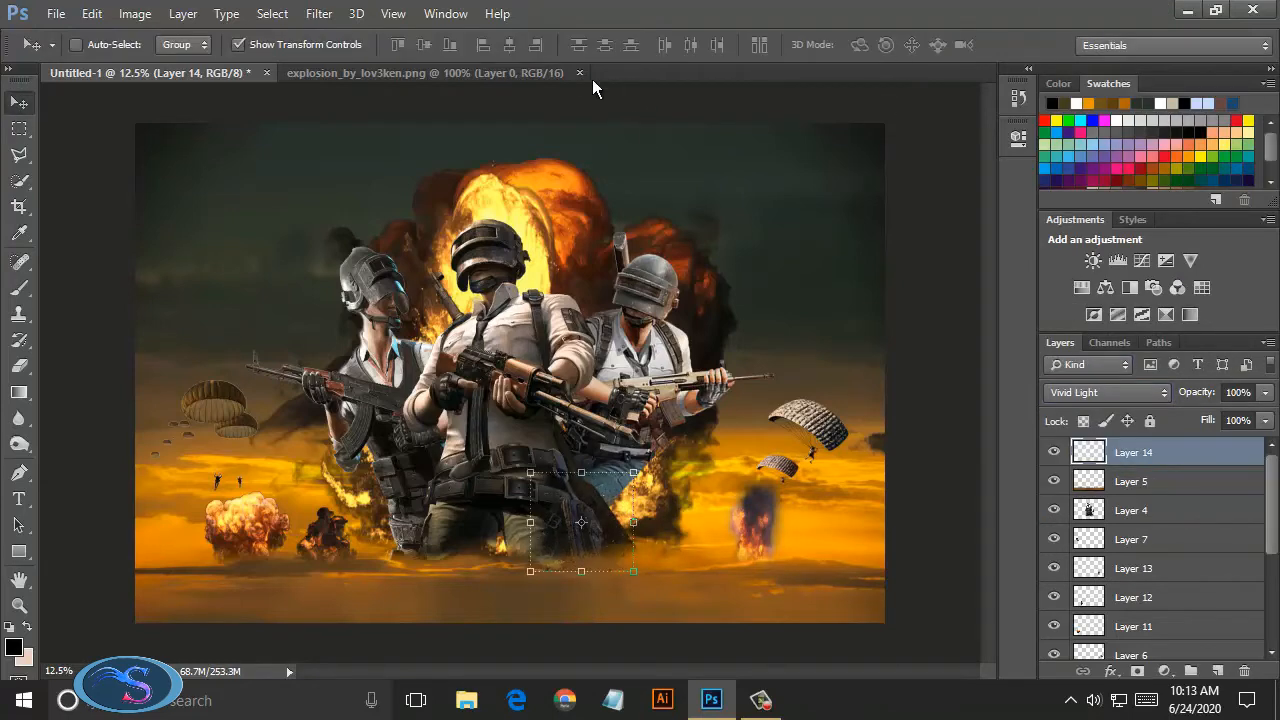
pyautogui.click(579, 73)
# Step: Open 8xxxccc.jpg and bring its ember texture into Untitled-1 above Layer 14
pyautogui.click(56, 14)
pyautogui.click(75, 53)
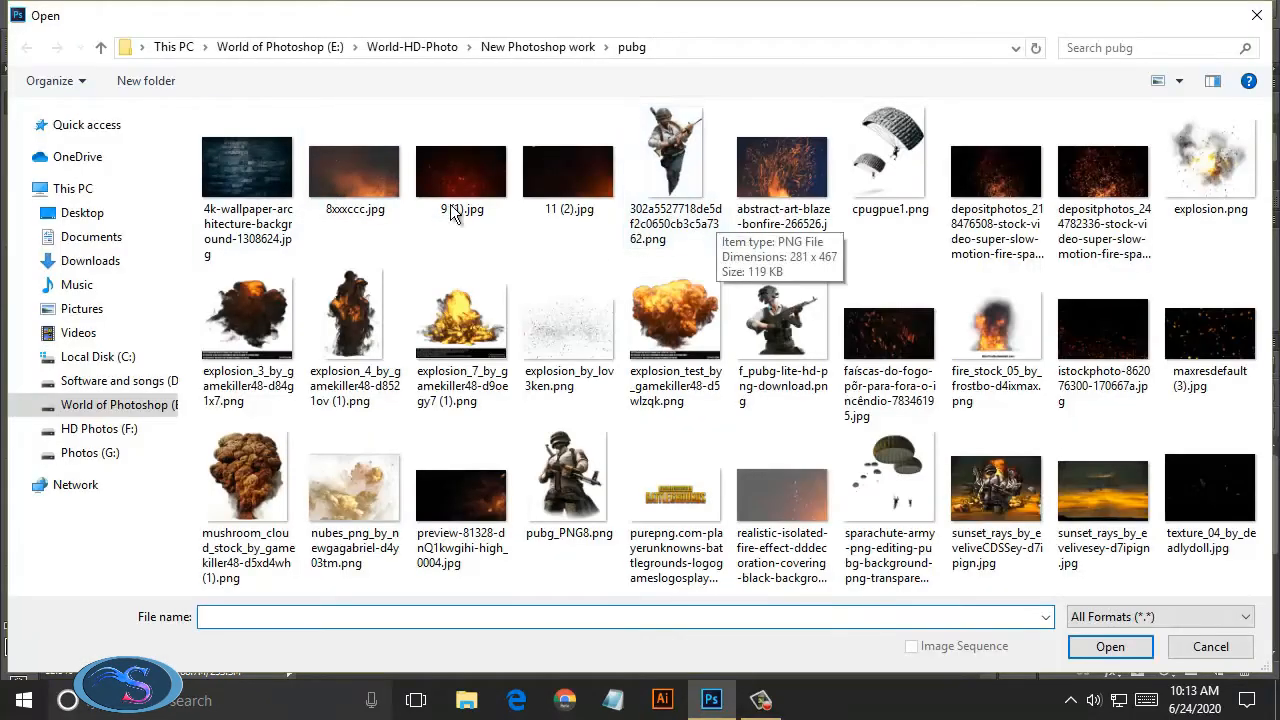
pyautogui.click(354, 172)
pyautogui.click(1110, 646)
pyautogui.click(628, 297)
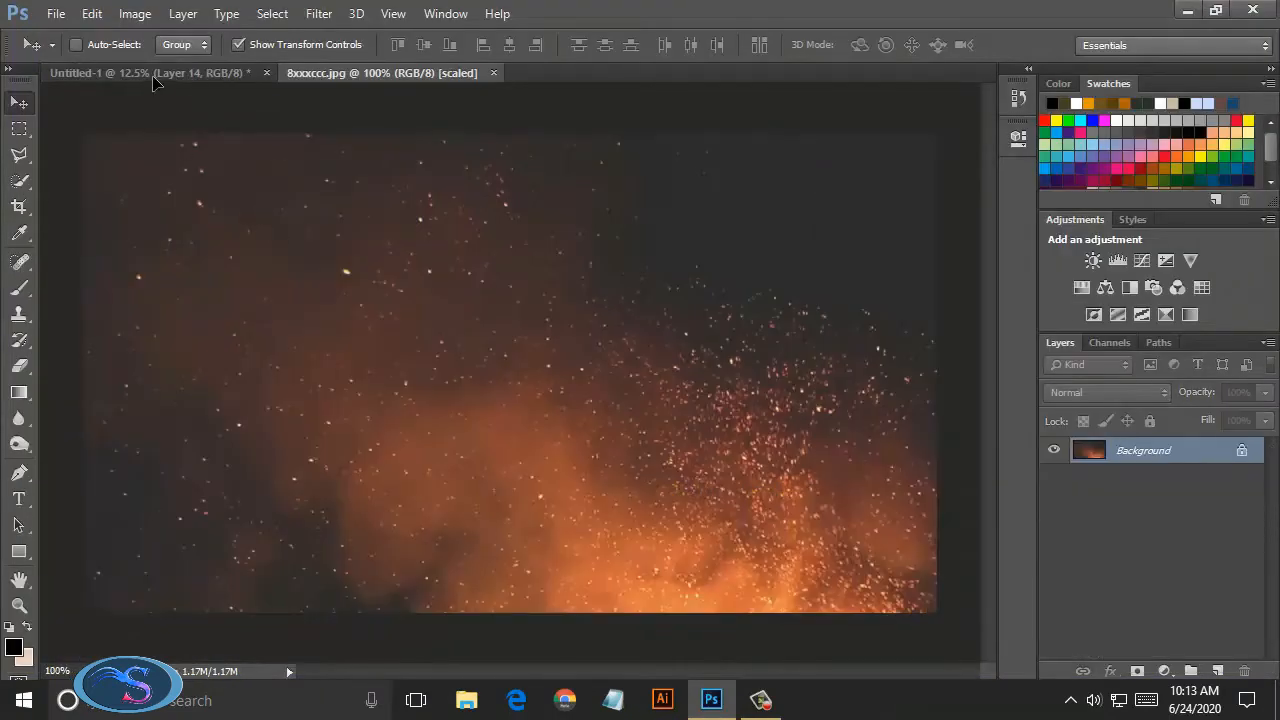
pyautogui.moveTo(153, 77); pyautogui.dragTo(354, 311)
# Step: Stretch the ember texture to cover the whole canvas
pyautogui.moveTo(431, 357); pyautogui.dragTo(885, 623)
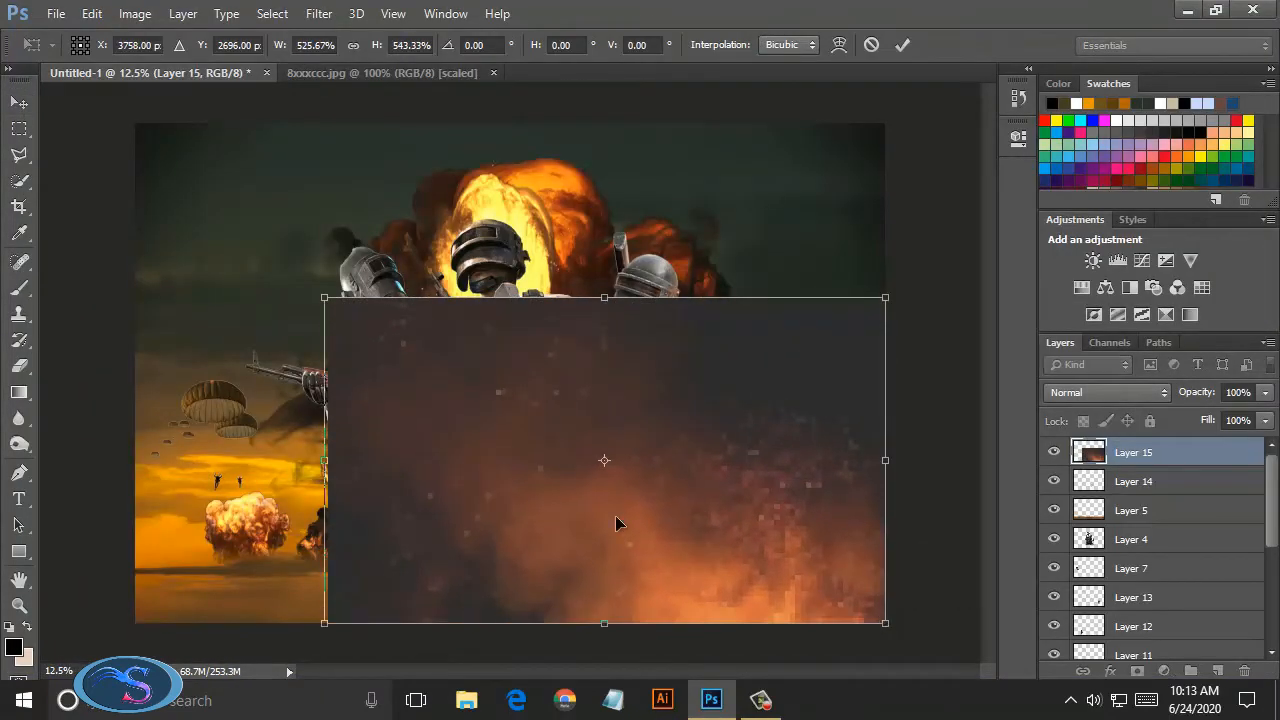
pyautogui.moveTo(324, 460); pyautogui.dragTo(135, 430)
pyautogui.moveTo(510, 297); pyautogui.dragTo(508, 123)
pyautogui.moveTo(135, 374); pyautogui.dragTo(124, 374)
pyautogui.click(902, 45)
# Step: Blend the ember texture in Soft Light at 18% fill and close 8xxxccc.jpg
pyautogui.scroll(-7, 1069, 396)
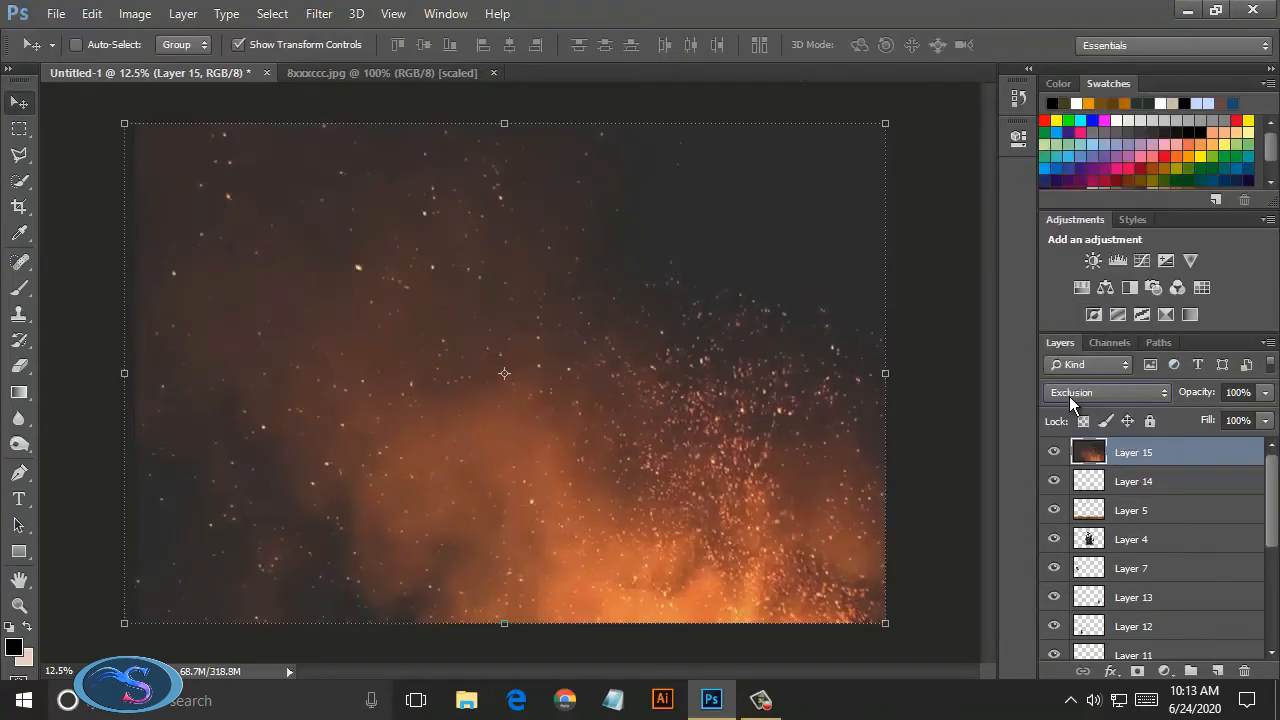
pyautogui.scroll(7, 1072, 394)
pyautogui.click(1264, 421)
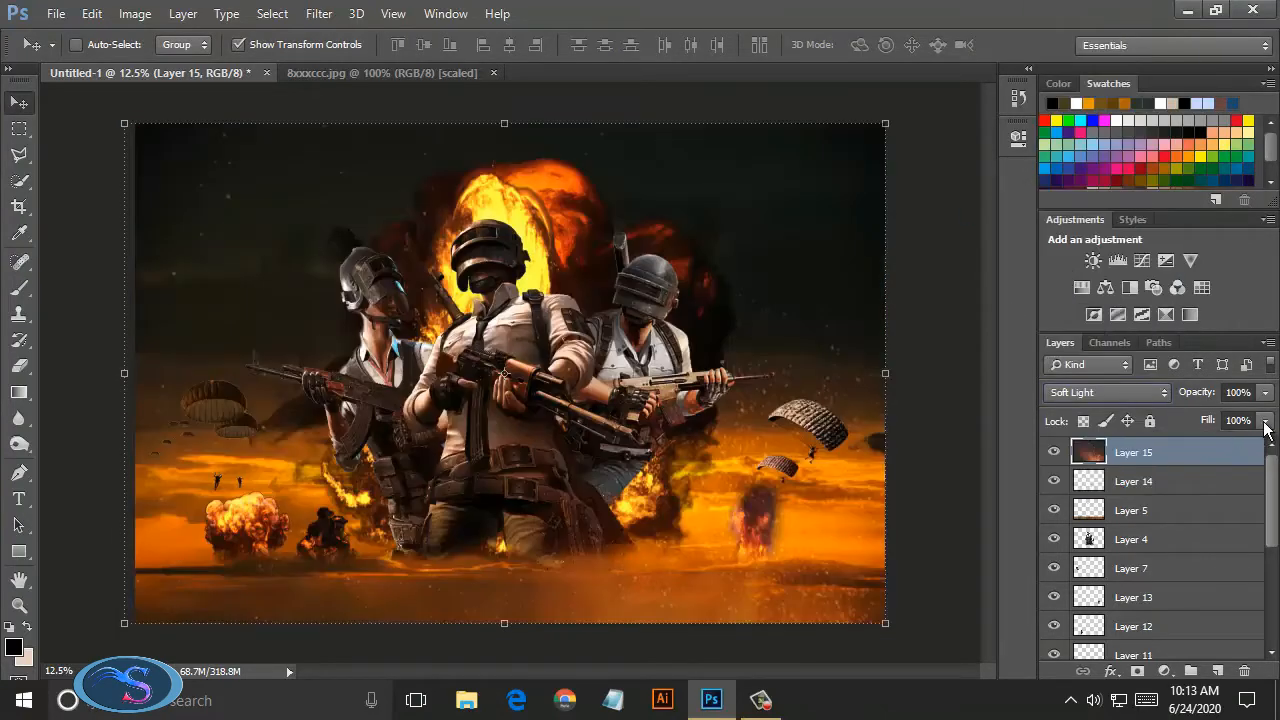
pyautogui.moveTo(1264, 443); pyautogui.dragTo(1181, 446)
pyautogui.click(493, 73)
# Step: Open maxresdefault (3).jpg and bring its sparks image into Untitled-1 above Layer 15
pyautogui.click(56, 13)
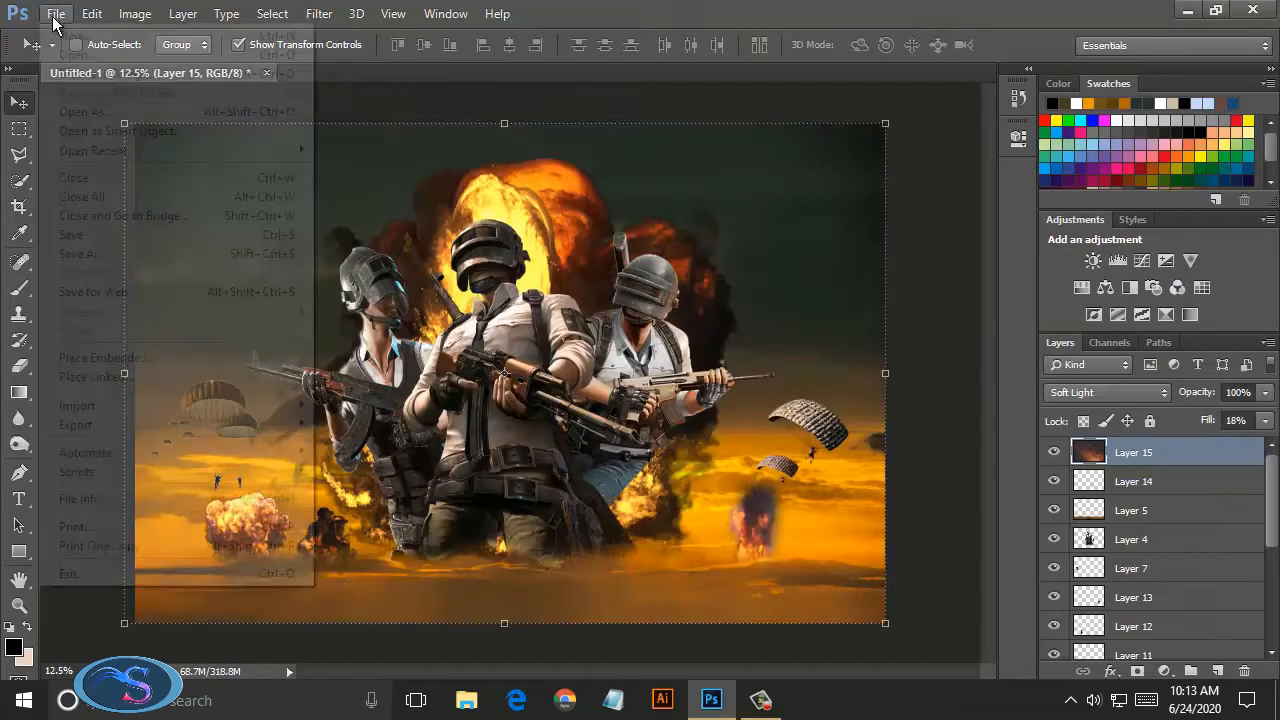
pyautogui.click(72, 55)
pyautogui.click(1208, 333)
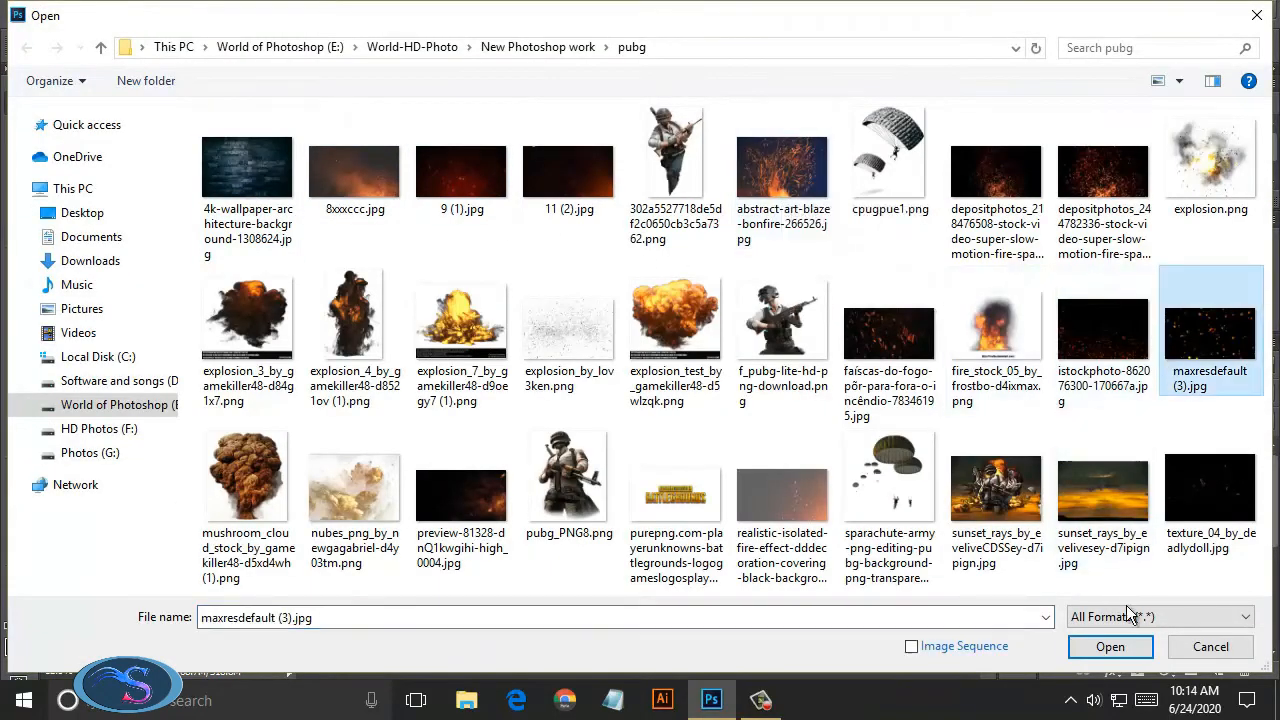
pyautogui.click(1110, 646)
pyautogui.moveTo(143, 152); pyautogui.dragTo(214, 468)
# Step: Enlarge the sparks image and place it over the canvas's lower-left corner, partly outside the edge
pyautogui.moveTo(363, 553); pyautogui.dragTo(415, 571)
pyautogui.moveTo(371, 555); pyautogui.dragTo(219, 611)
pyautogui.moveTo(152, 517); pyautogui.dragTo(154, 453)
pyautogui.click(902, 45)
# Step: Try Soft Light and Overlay on the sparks layer, then settle on the Lighter Color blend mode
pyautogui.click(1108, 392)
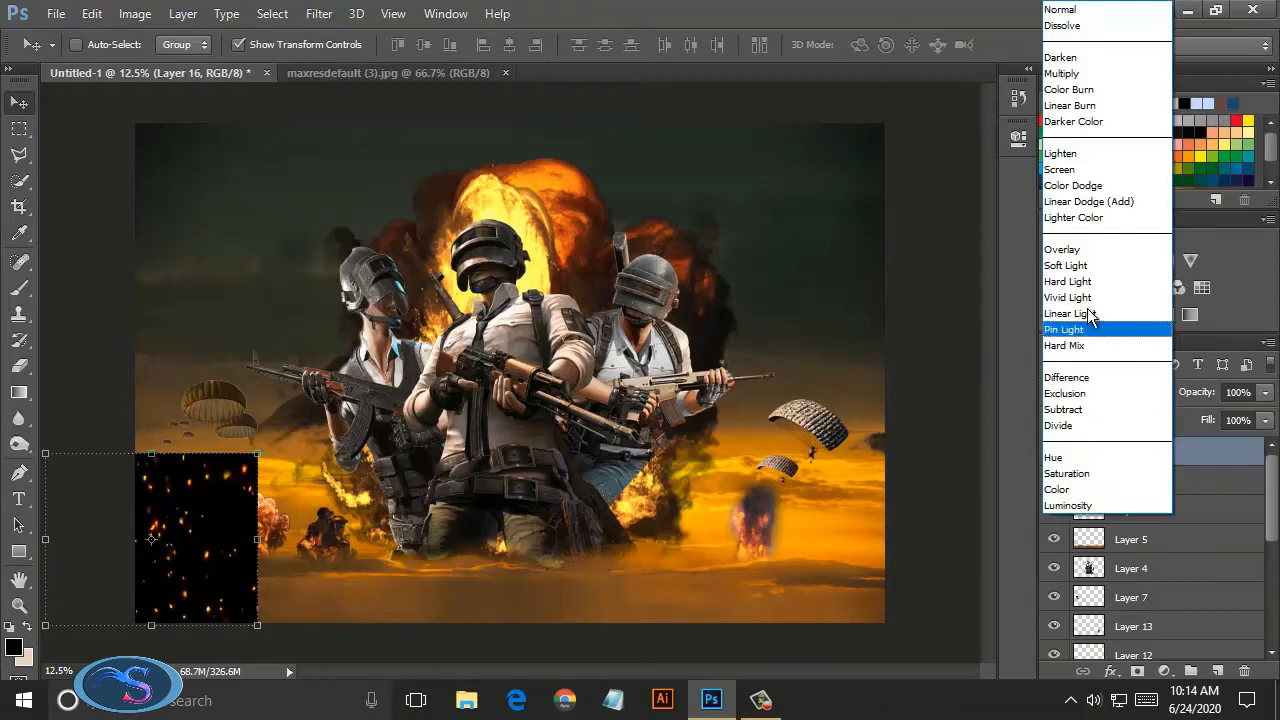
pyautogui.click(1071, 264)
pyautogui.click(1102, 393)
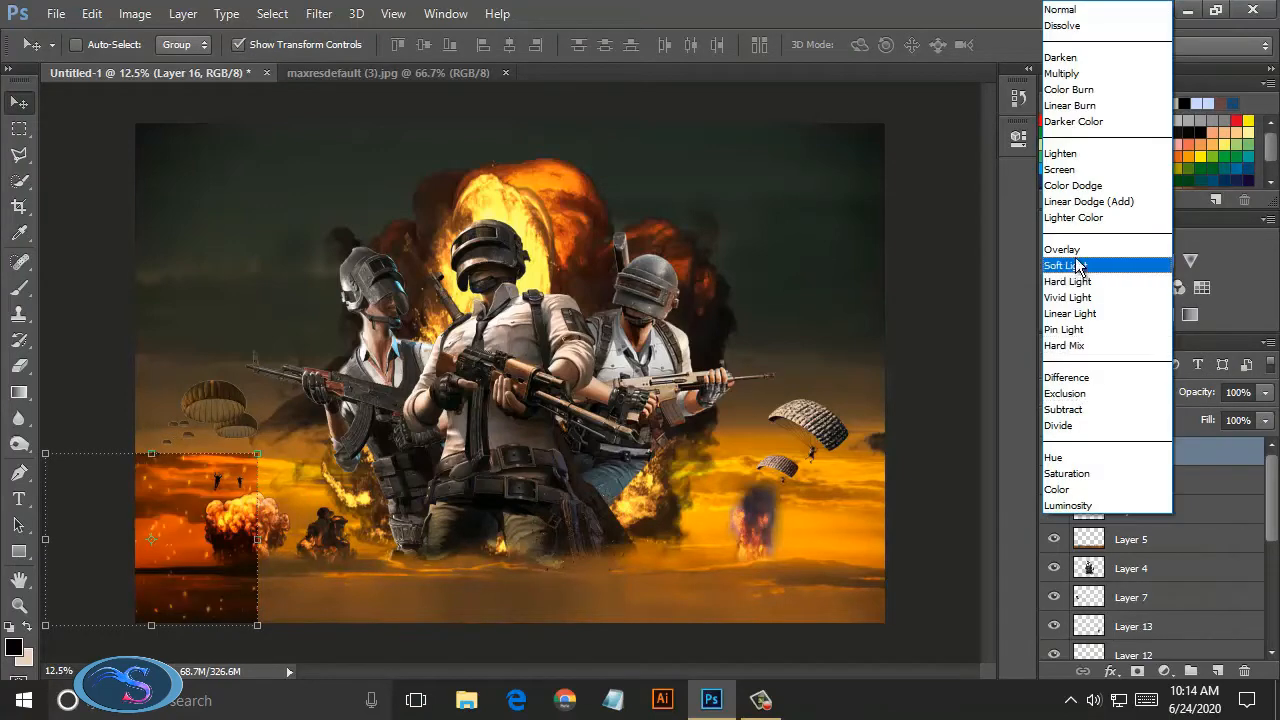
pyautogui.click(1076, 249)
pyautogui.scroll(-3, 1101, 395)
pyautogui.scroll(4, 1100, 394)
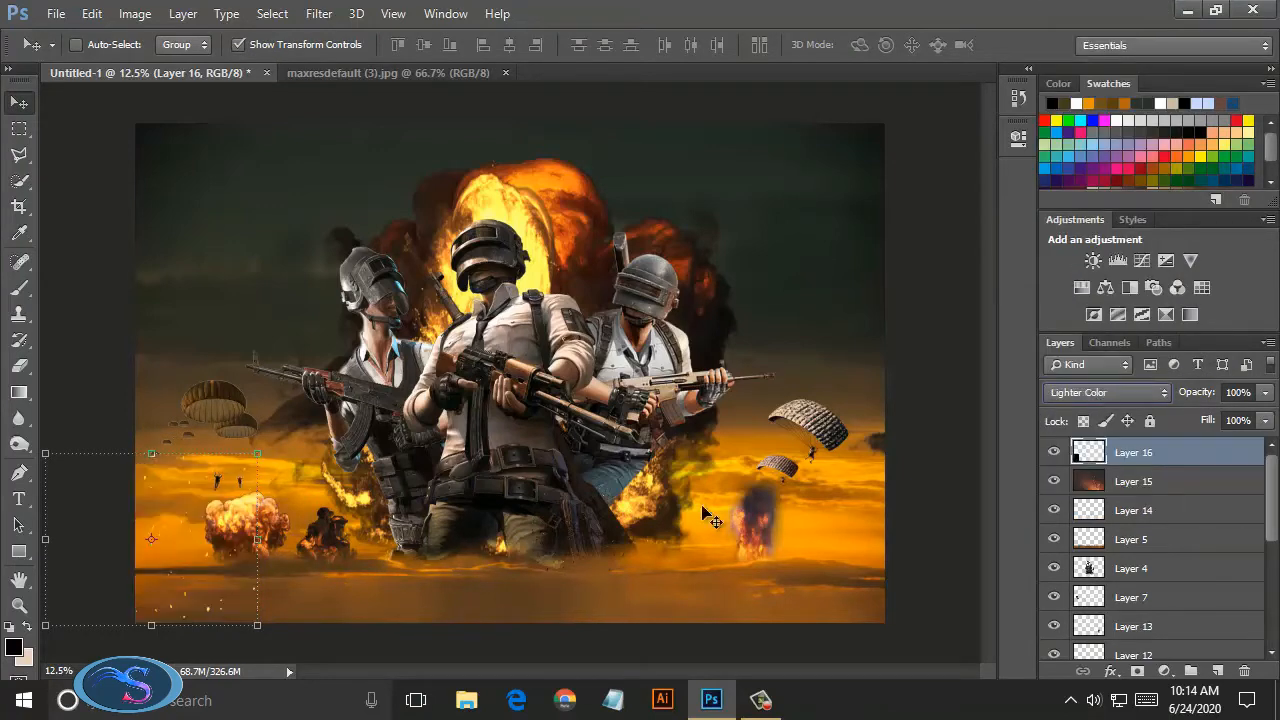
# Step: Enlarge the sparks further and centre them across the soldiers' legs, extending below the canvas's bottom edge
pyautogui.hotkey('ctrl', 't')
pyautogui.moveTo(257, 538); pyautogui.dragTo(396, 538)
pyautogui.moveTo(221, 453); pyautogui.dragTo(221, 421)
pyautogui.moveTo(273, 517); pyautogui.dragTo(322, 592)
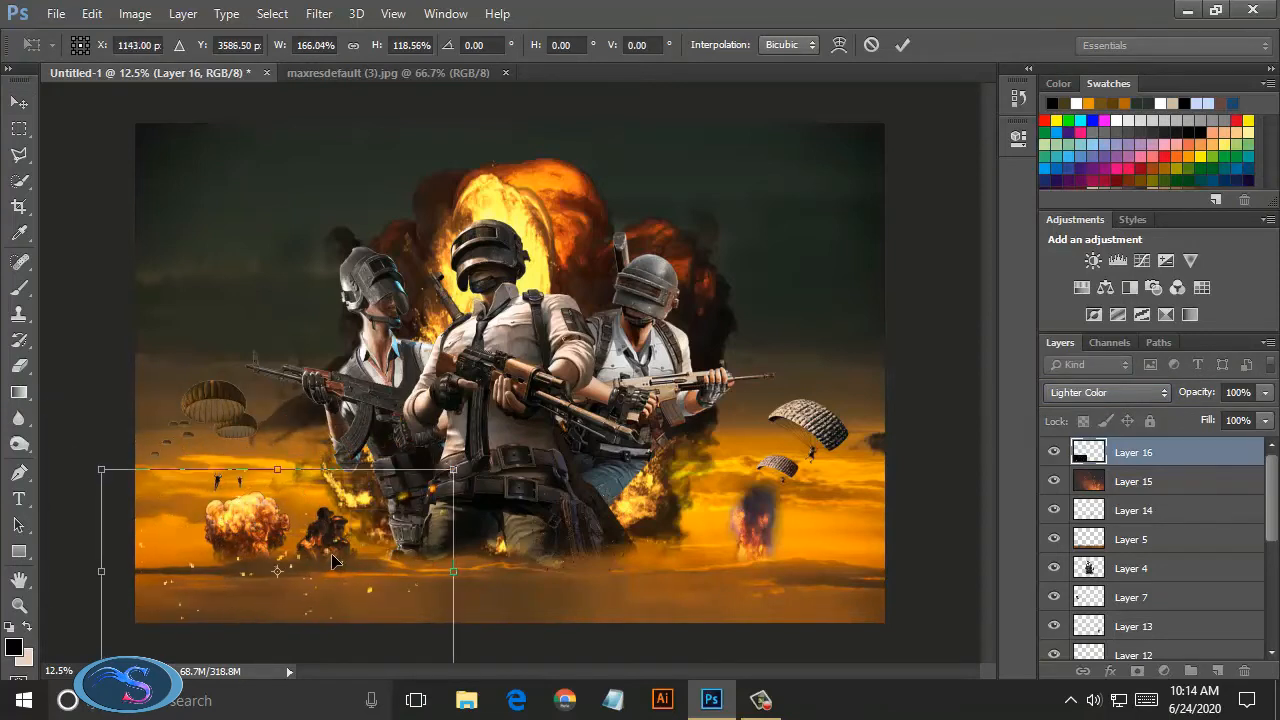
pyautogui.moveTo(350, 469); pyautogui.dragTo(350, 444)
pyautogui.moveTo(364, 480); pyautogui.dragTo(578, 489)
pyautogui.click(902, 45)
pyautogui.moveTo(662, 569); pyautogui.dragTo(758, 562)
pyautogui.click(902, 45)
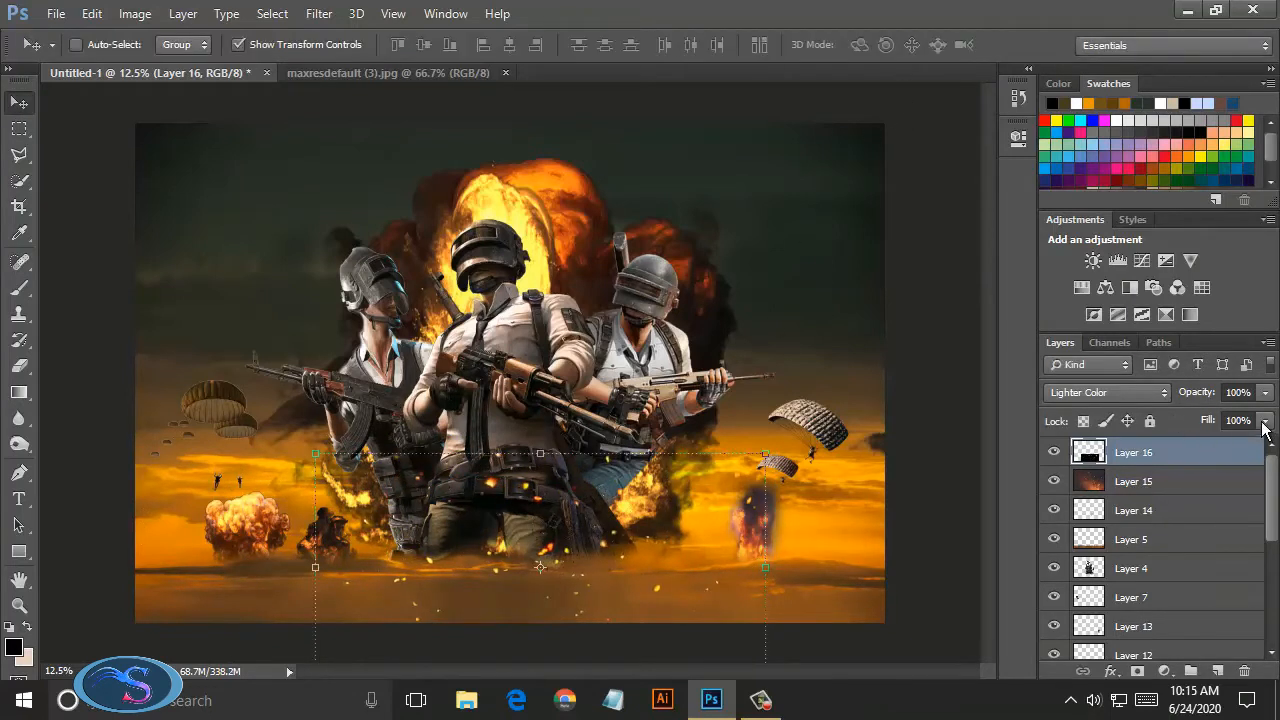
# Step: Set the sparks layer's fill to 65% and apply a filter to it
pyautogui.moveTo(1264, 424); pyautogui.dragTo(1245, 450)
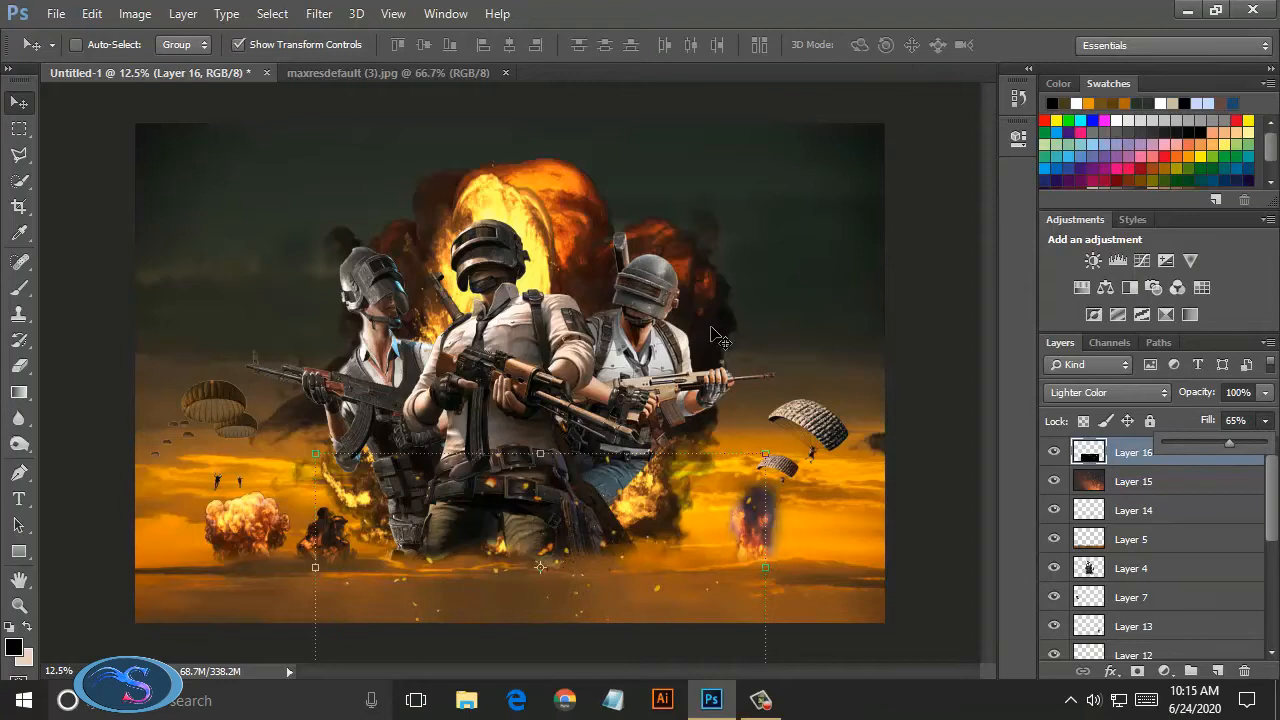
pyautogui.click(319, 13)
pyautogui.moveTo(428, 229)
pyautogui.click(720, 360)
pyautogui.click(853, 194)
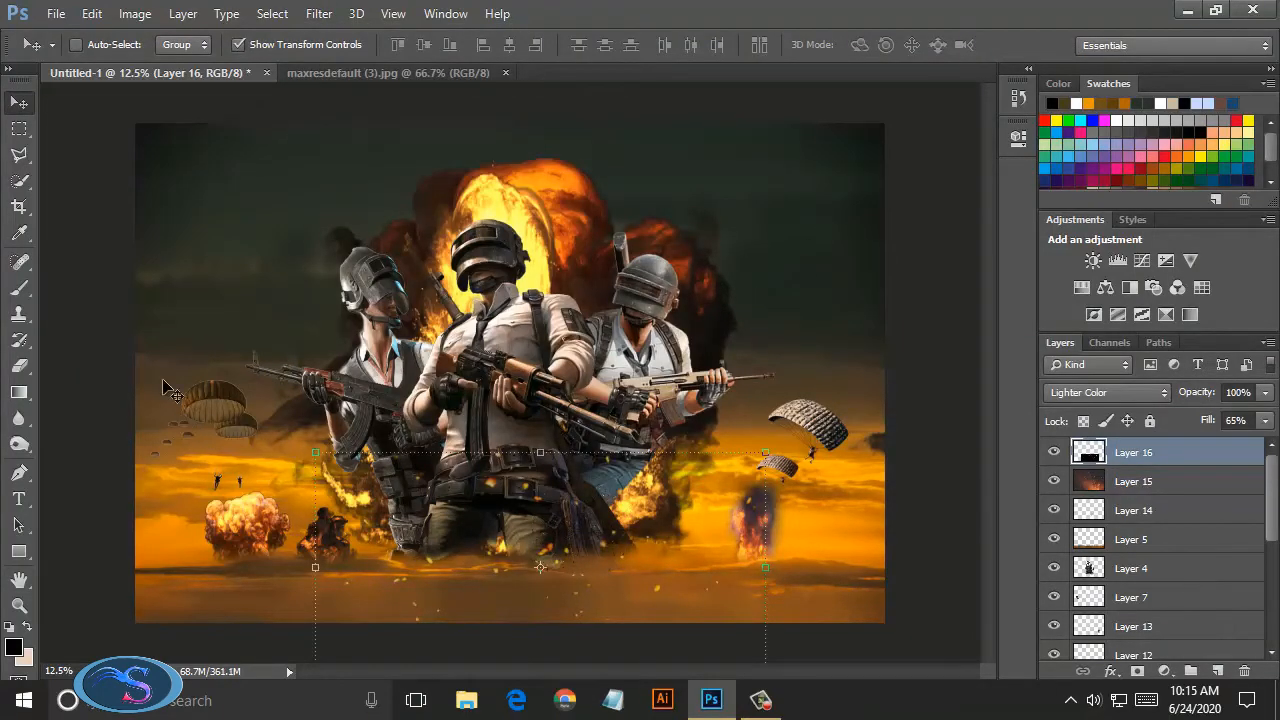
# Step: Sample the orange of the sunset near the small fireball and add a solid color fill layer in that orange
pyautogui.press('i')
pyautogui.click(174, 527)
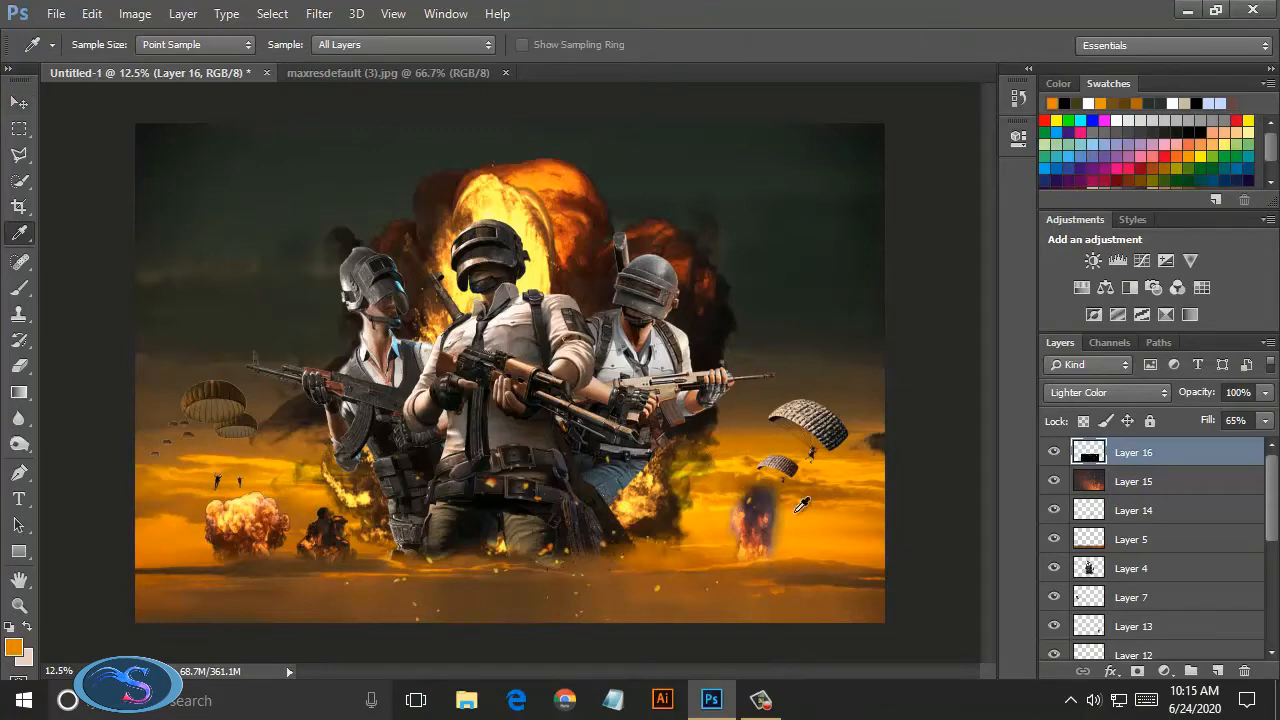
pyautogui.click(1164, 671)
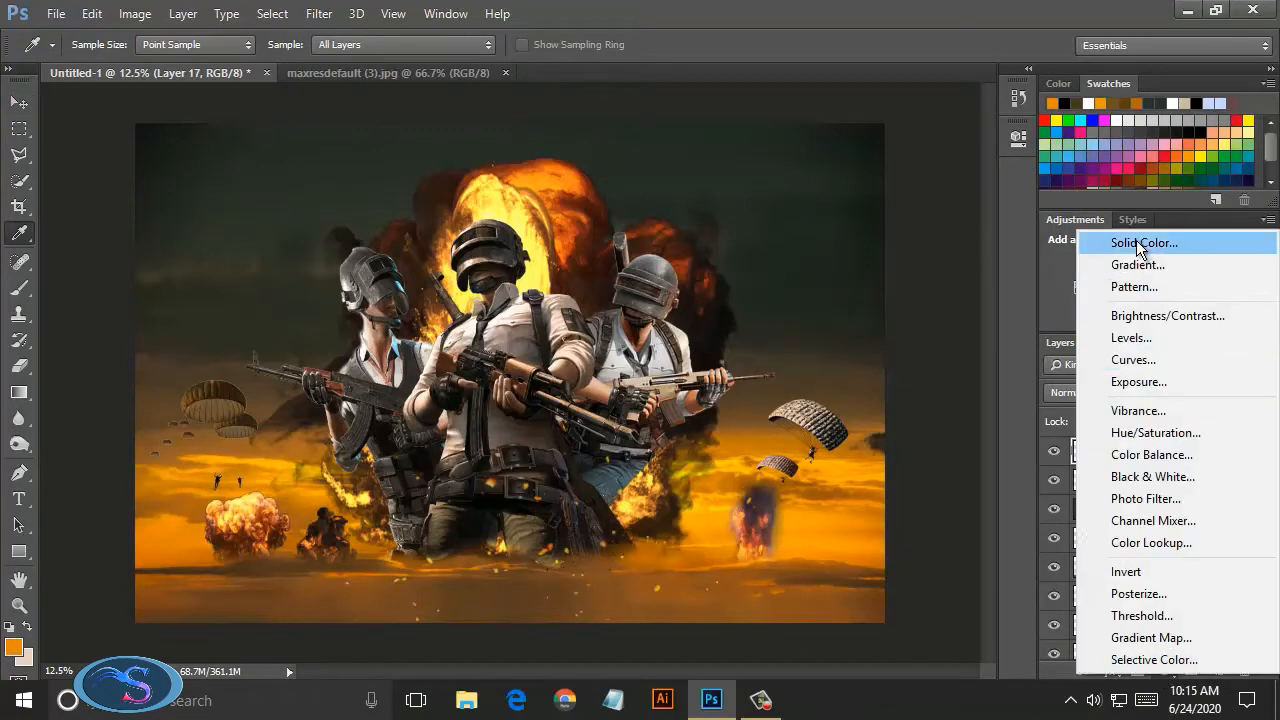
pyautogui.click(1143, 244)
pyautogui.press('Return')
# Step: Set the orange color fill layer to Overlay with 16% fill
pyautogui.click(1097, 396)
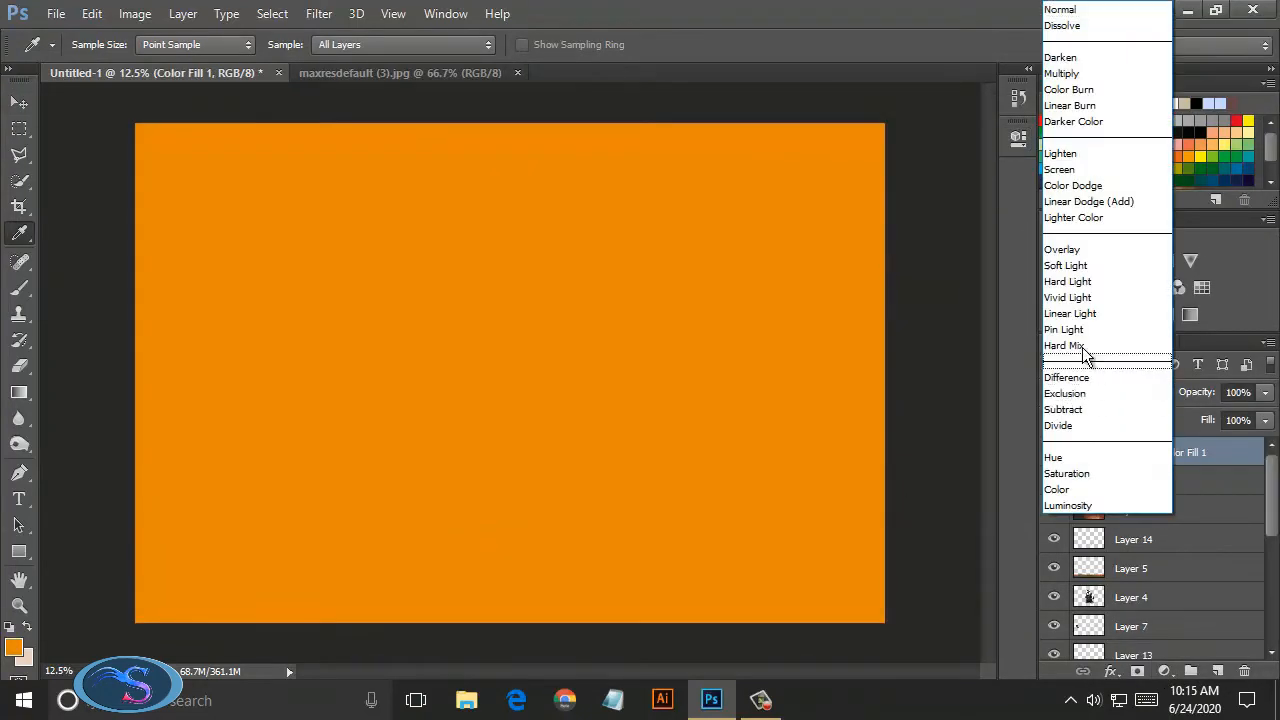
pyautogui.click(1080, 249)
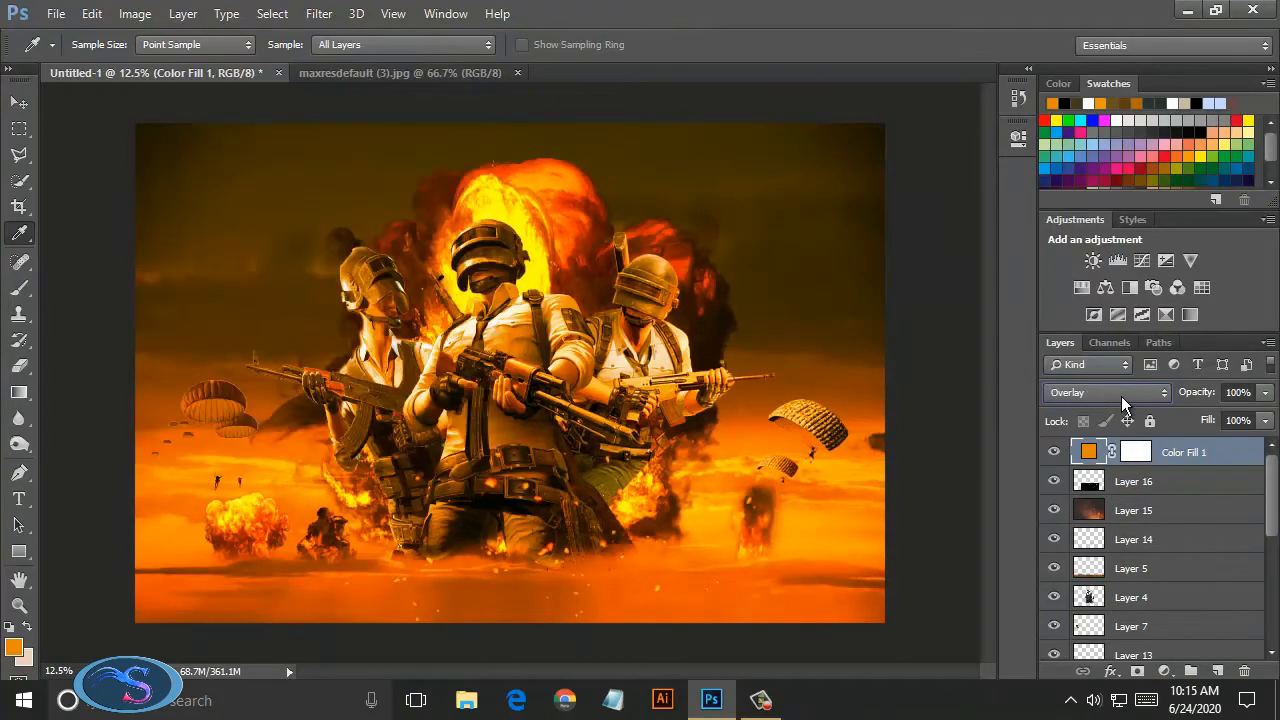
pyautogui.click(1265, 420)
pyautogui.moveTo(1194, 452); pyautogui.dragTo(1180, 452)
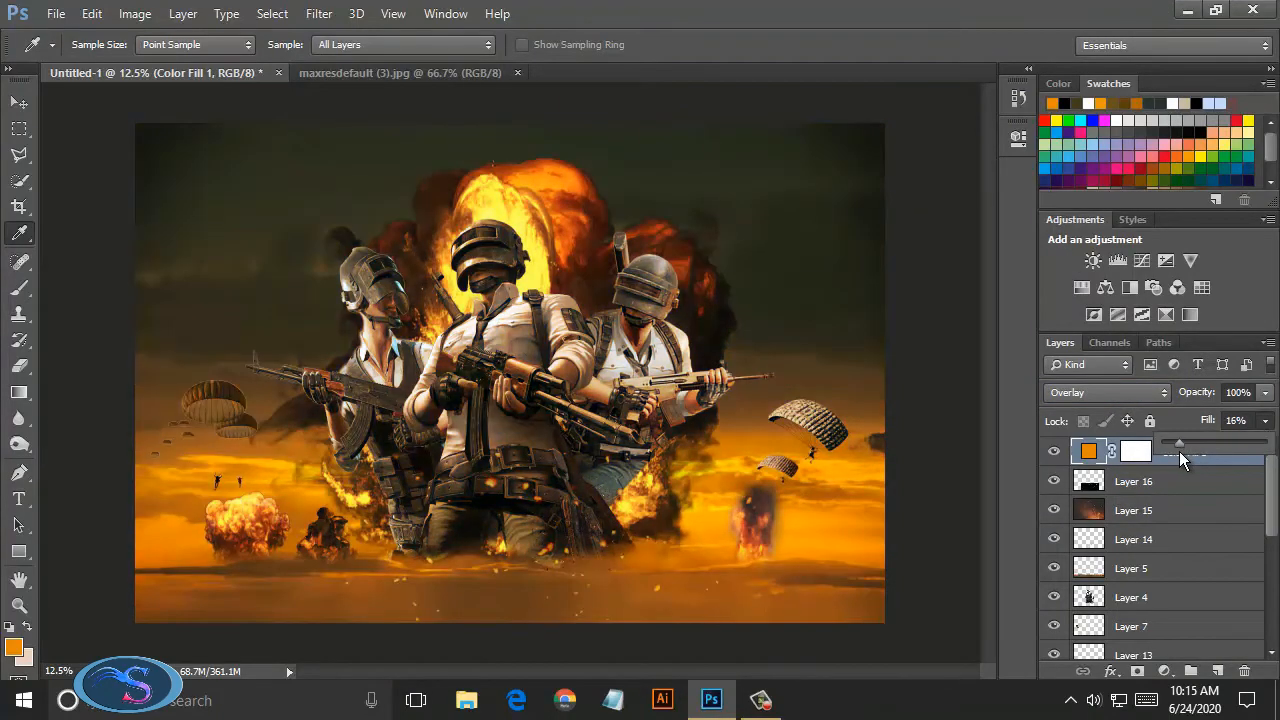
# Step: Add a gradient fill layer above the orange color fill and set it to Soft Light with 47% fill
pyautogui.click(1163, 671)
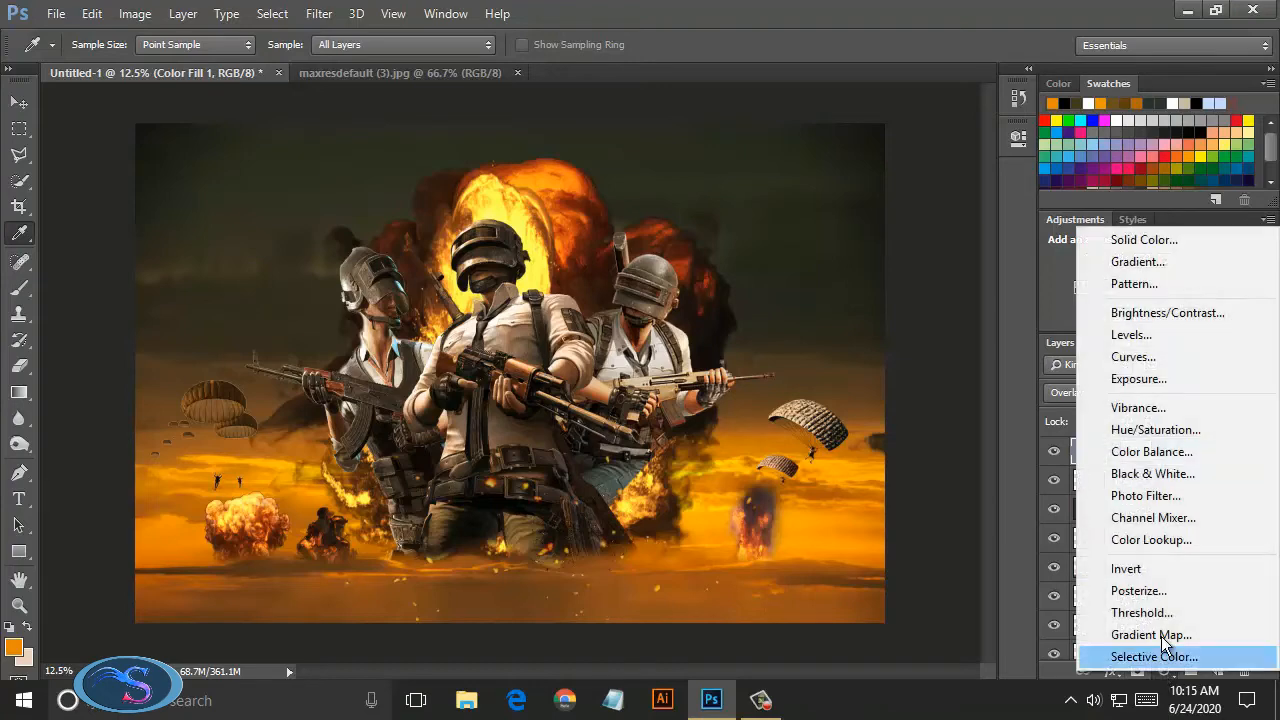
pyautogui.click(1115, 263)
pyautogui.click(737, 194)
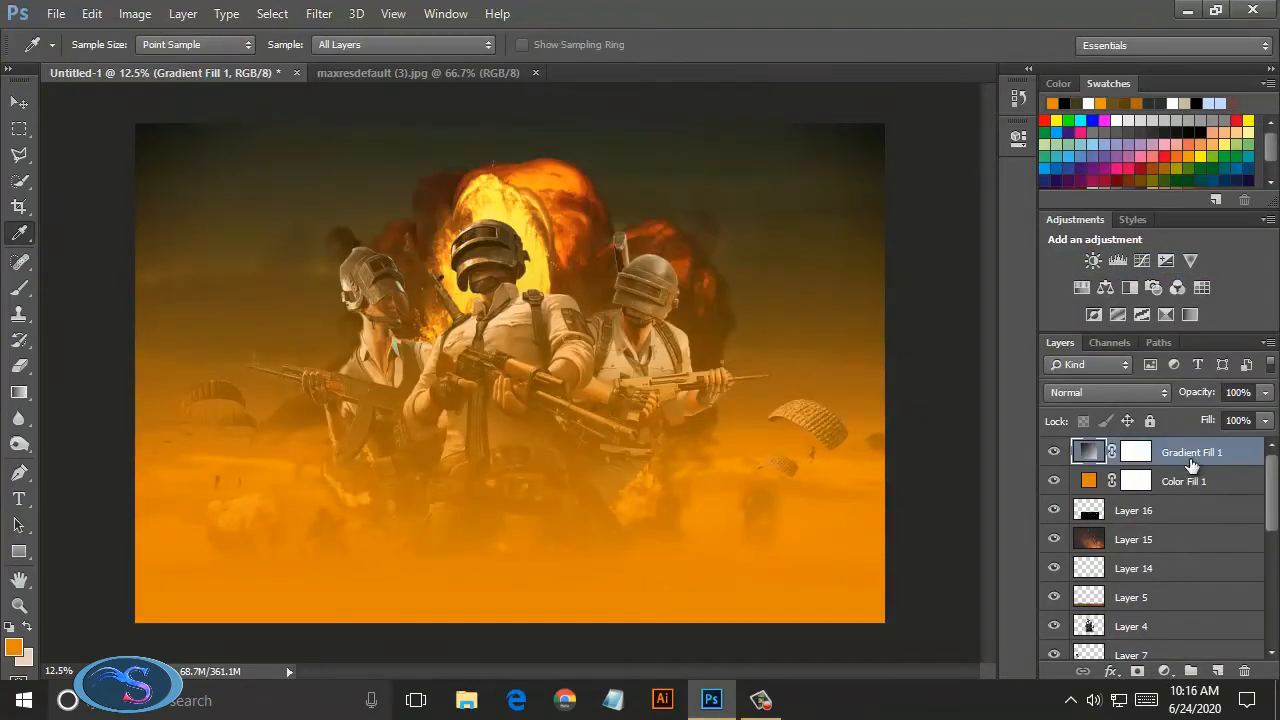
pyautogui.click(1265, 420)
pyautogui.moveTo(1254, 452); pyautogui.dragTo(1211, 452)
pyautogui.click(1107, 392)
pyautogui.click(1085, 277)
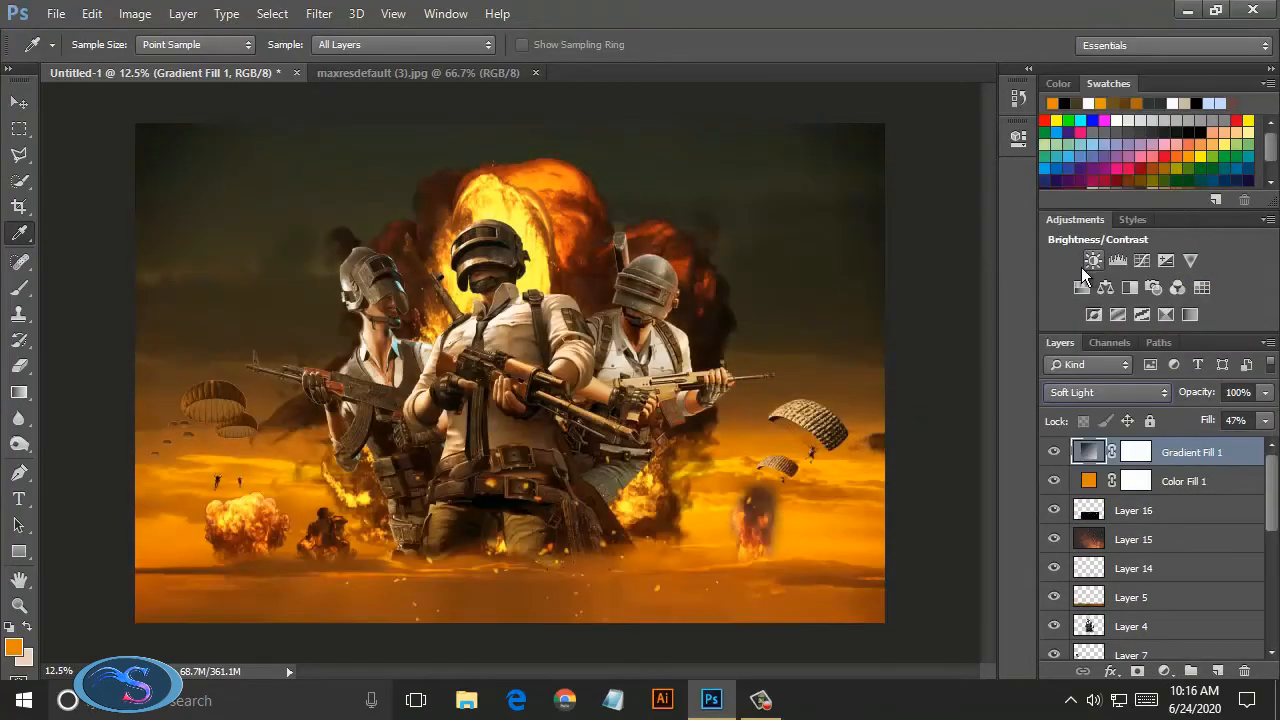
# Step: On a new layer above the gradient fill, draw a black-to-transparent gradient from the upper-right corner and set its fill to 6%
pyautogui.click(1218, 671)
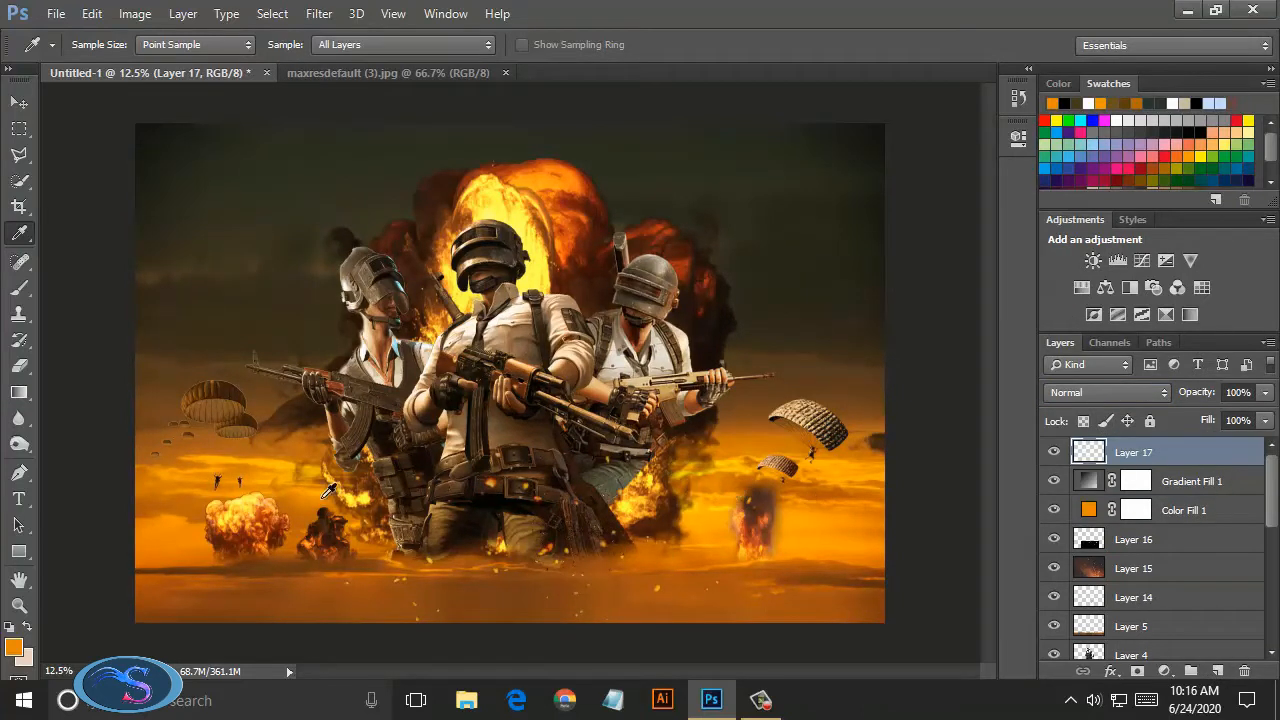
pyautogui.click(21, 289)
pyautogui.click(1201, 133)
pyautogui.click(27, 391)
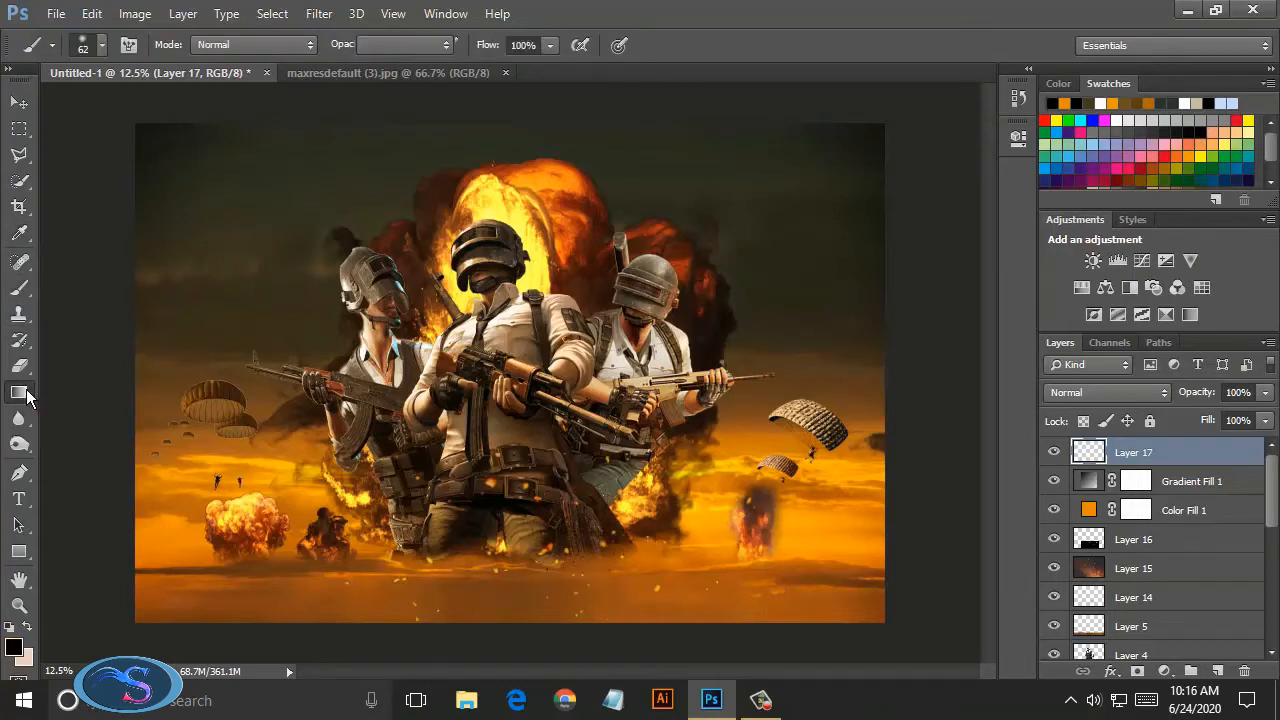
pyautogui.moveTo(691, 405); pyautogui.dragTo(689, 410)
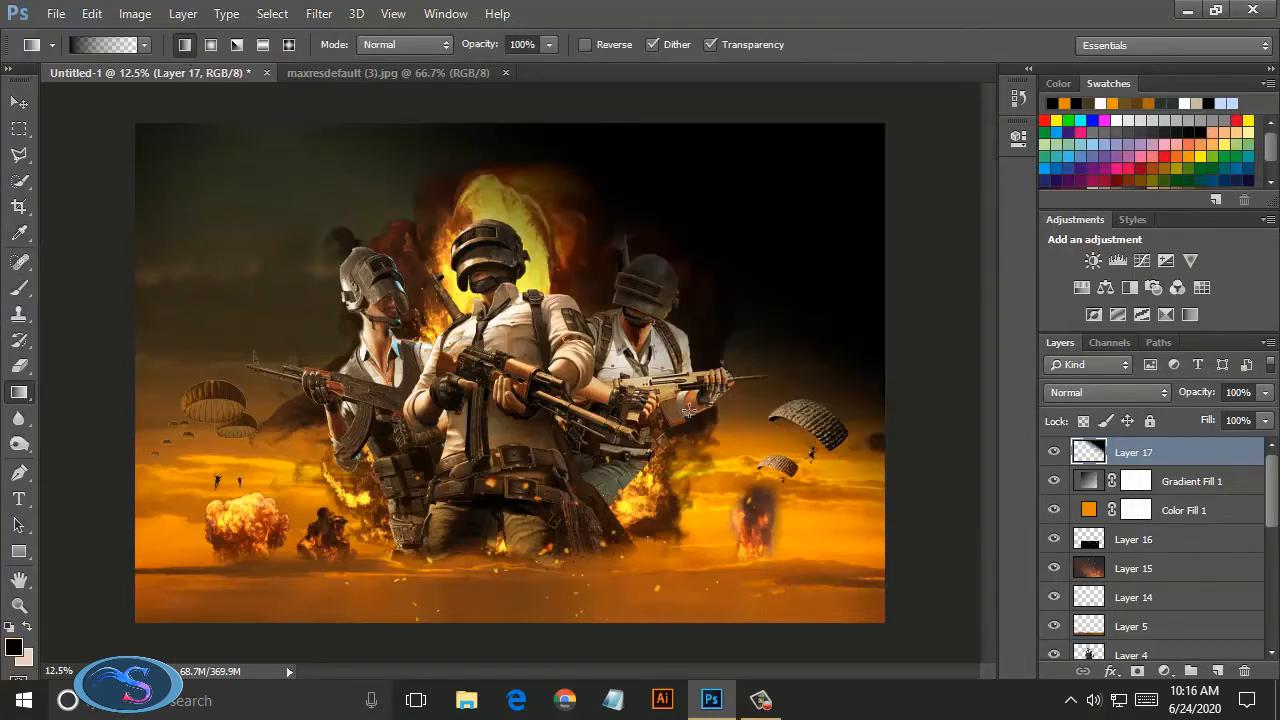
pyautogui.click(1265, 420)
pyautogui.moveTo(1262, 442); pyautogui.dragTo(1169, 448)
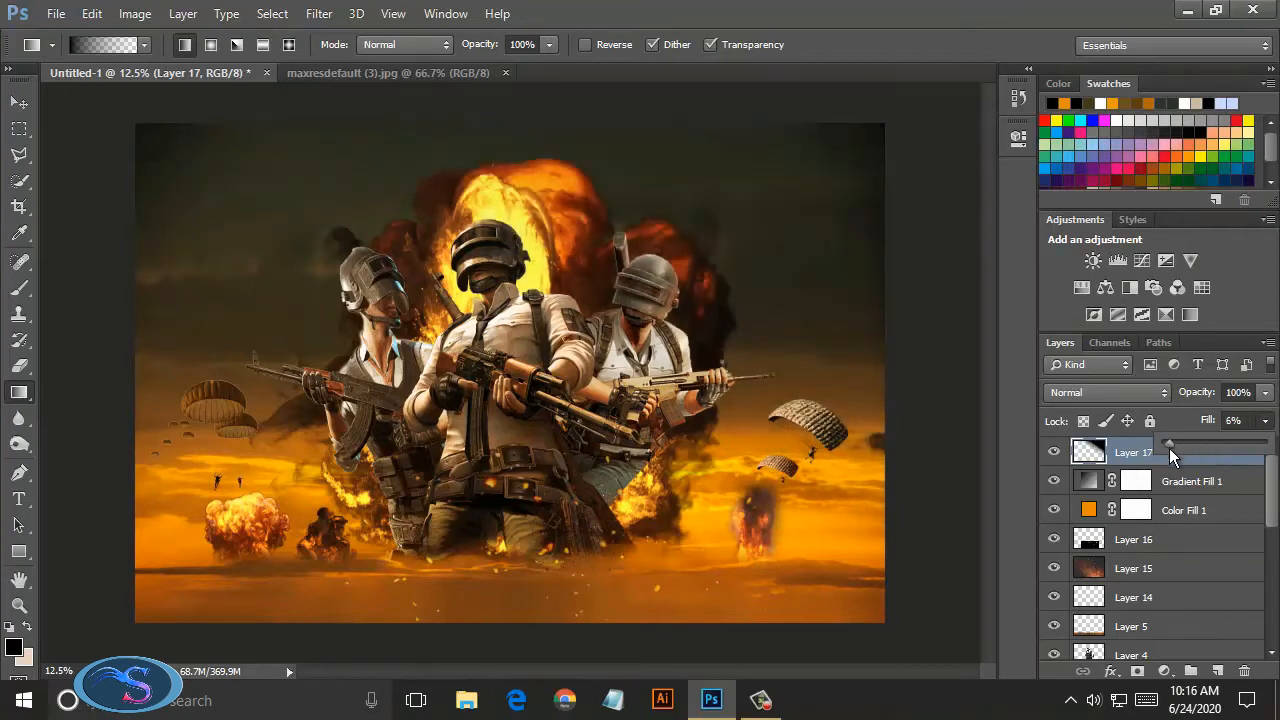
# Step: Clip the black gradient layer to the gradient fill beneath it and set its fill to 2%
pyautogui.click(1091, 451)
pyautogui.hotkey('ctrl', 'alt', 'g')
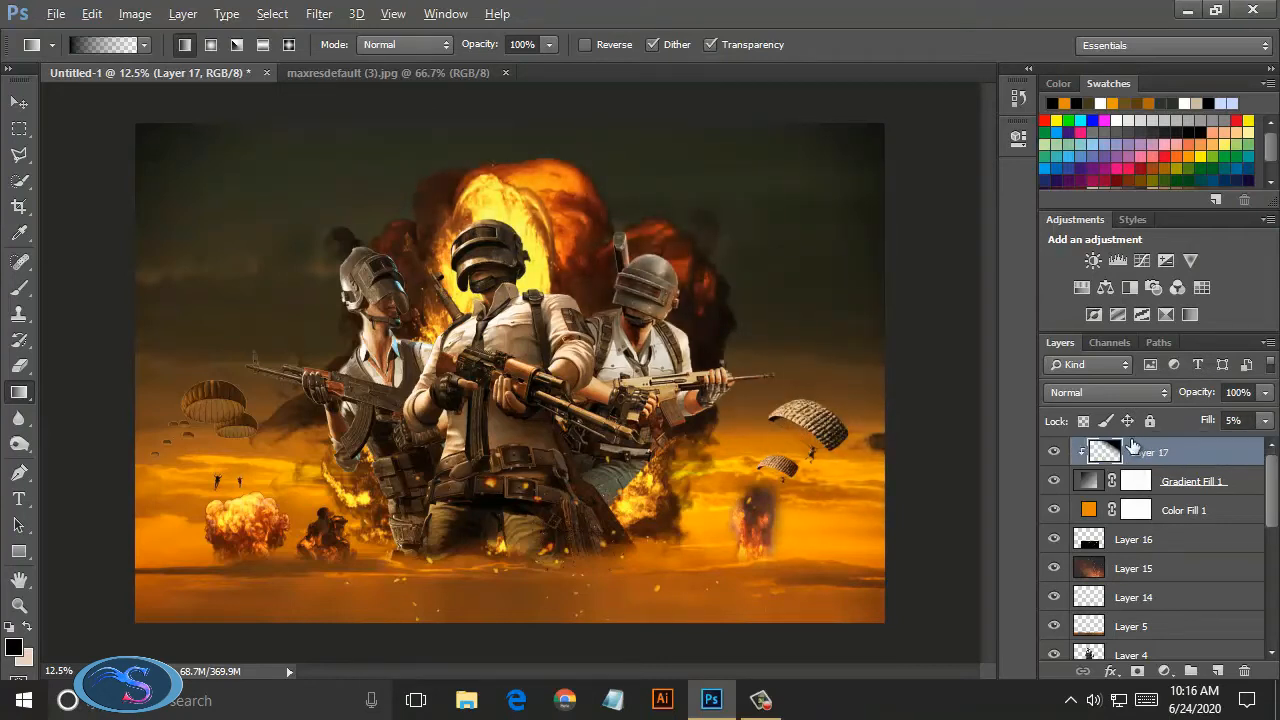
pyautogui.click(1265, 420)
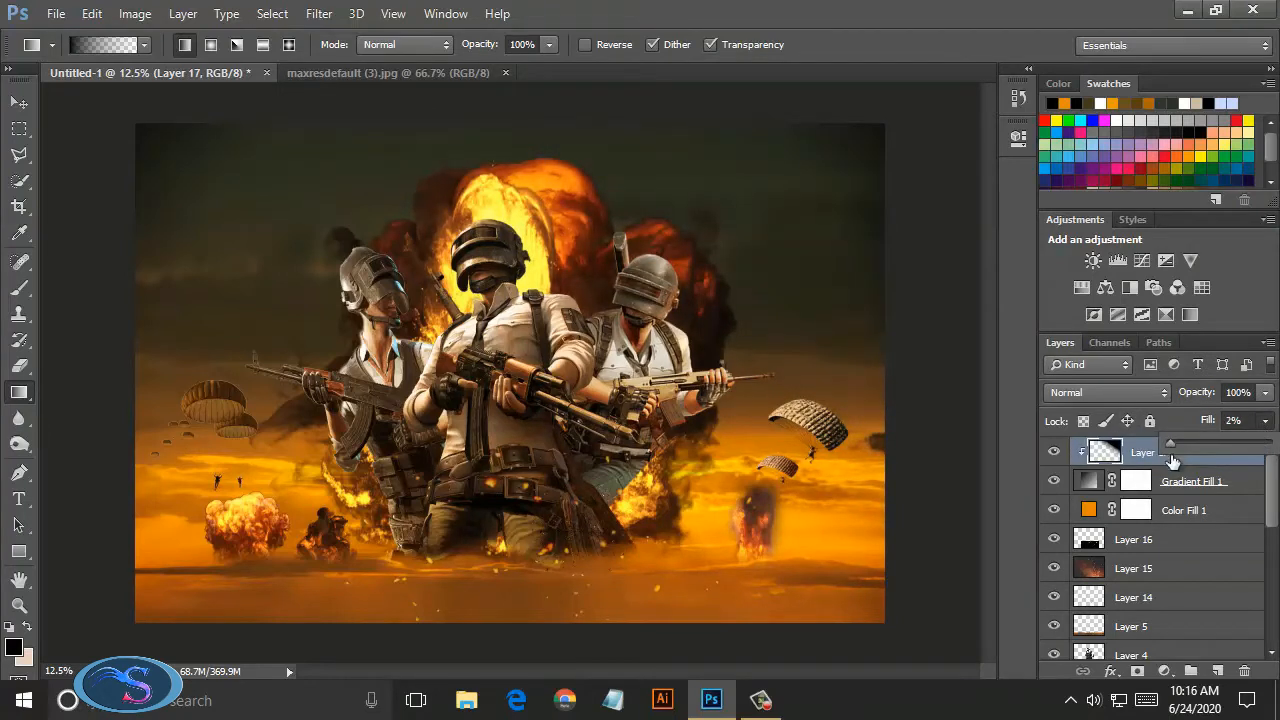
# Step: Add a blank layer mask to the sunset sky layer near the bottom of the layer stack
pyautogui.scroll(-5, 1141, 554)
pyautogui.click(1146, 618)
pyautogui.click(1138, 671)
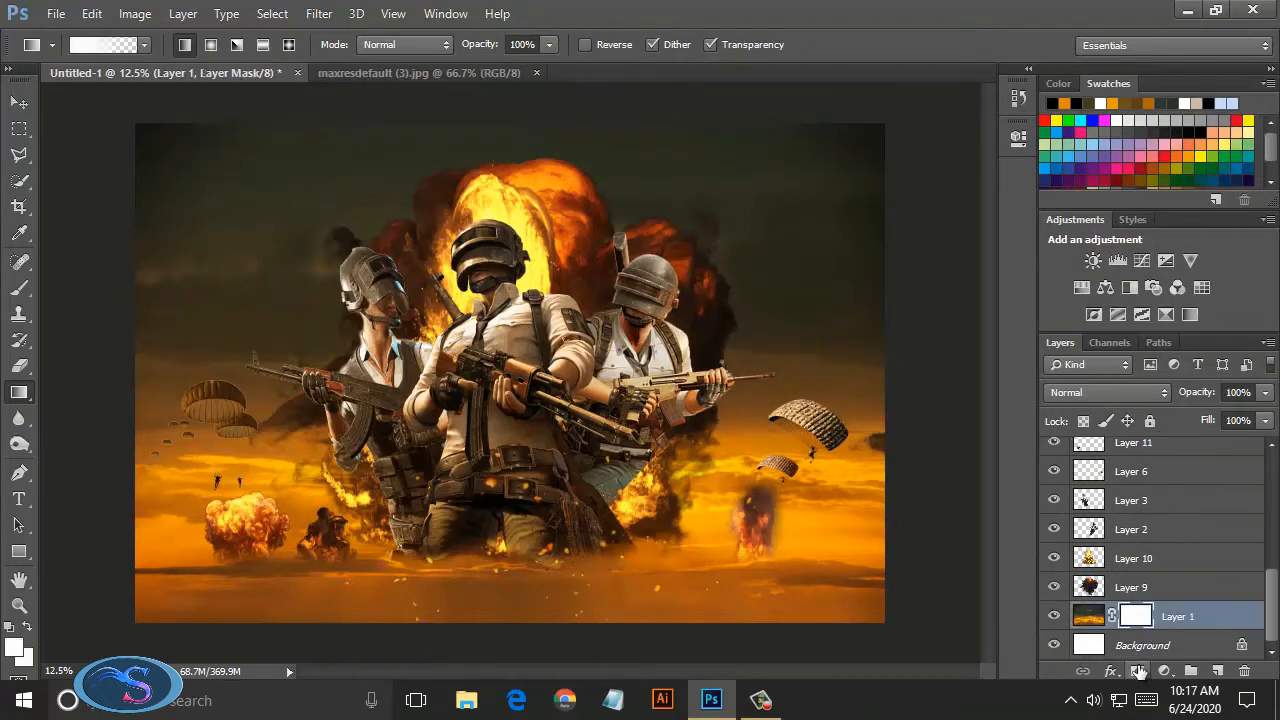
pyautogui.click(19, 444)
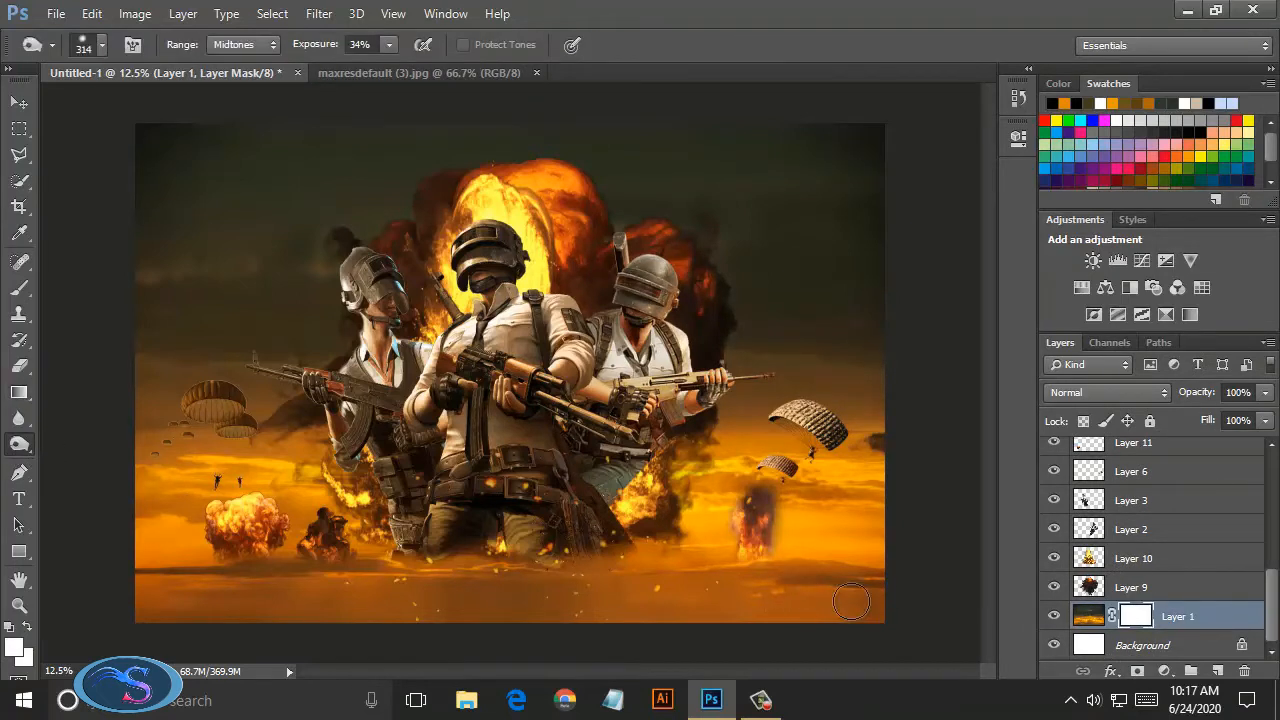
# Step: Load the left soldier's outline as a selection and add a new layer directly above the right soldier's layer
pyautogui.click(1131, 529)
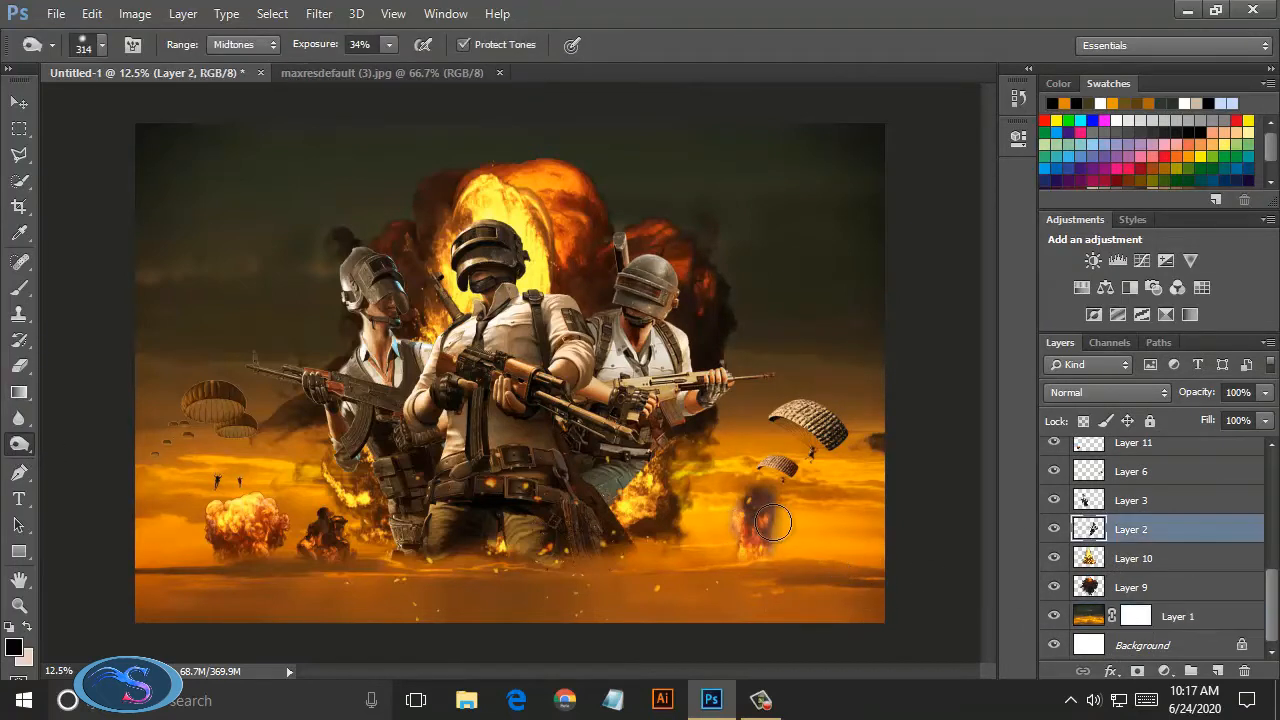
pyautogui.click(1122, 502)
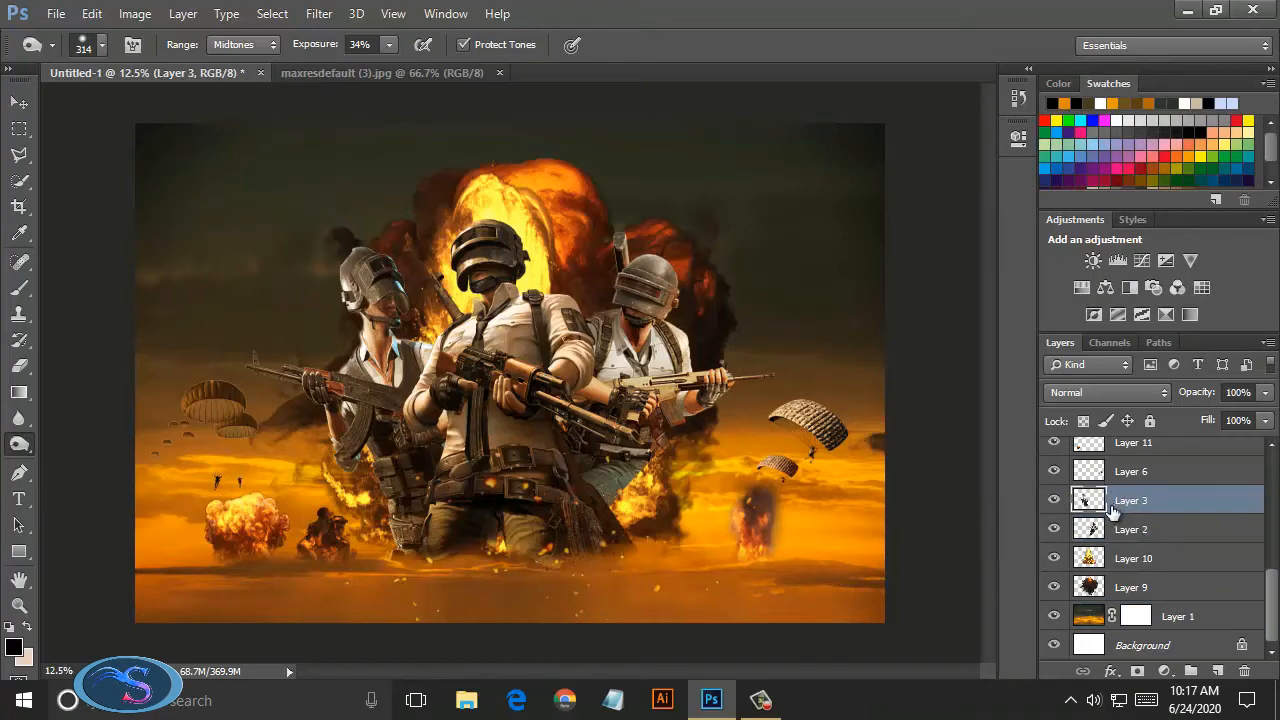
pyautogui.click(1117, 531)
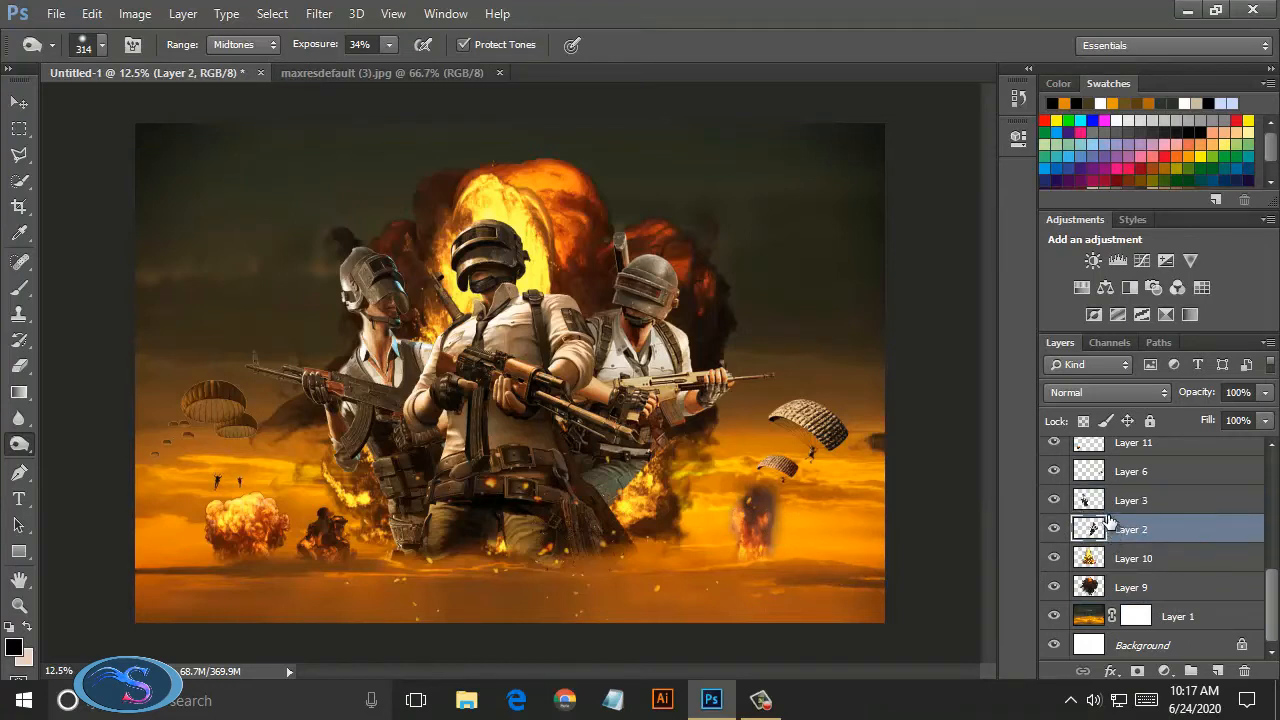
pyautogui.keyDown('ctrl'); pyautogui.click(1103, 524); pyautogui.keyUp('ctrl')
pyautogui.click(1217, 672)
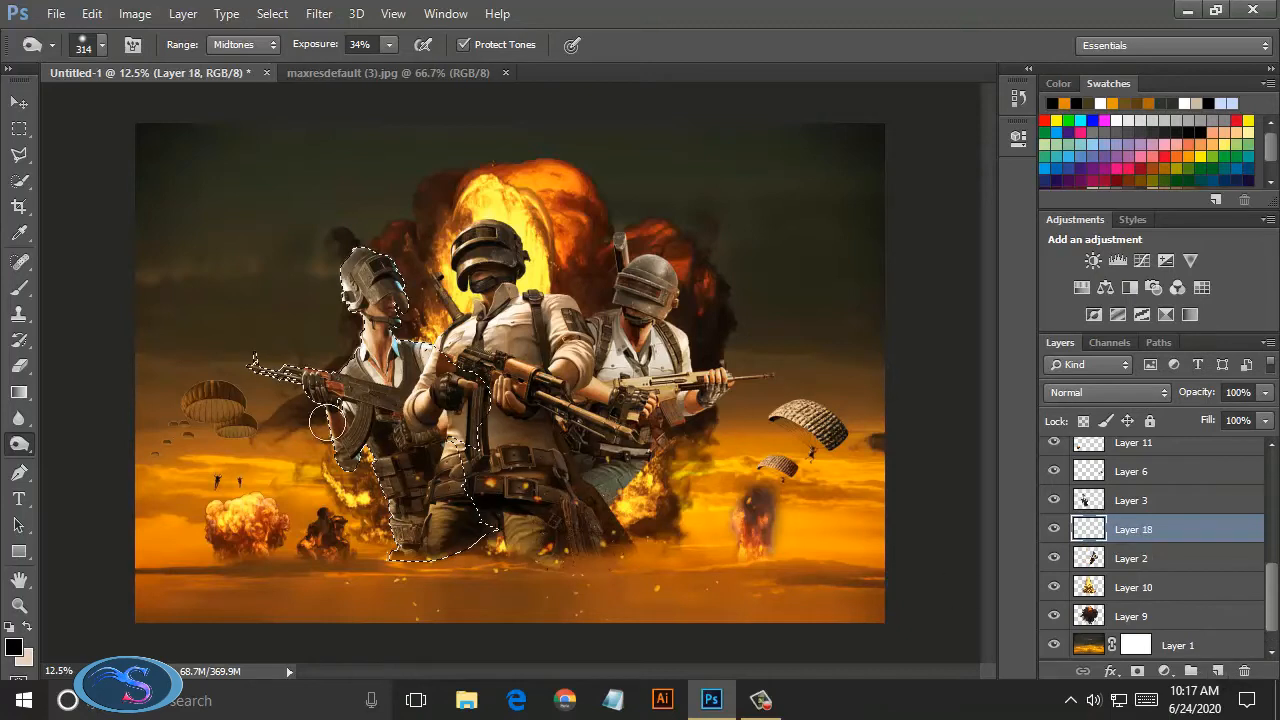
# Step: Sample orange from the large fireball, set the soft brush to 188 px and change the paint color to red
pyautogui.press('i')
pyautogui.click(570, 212)
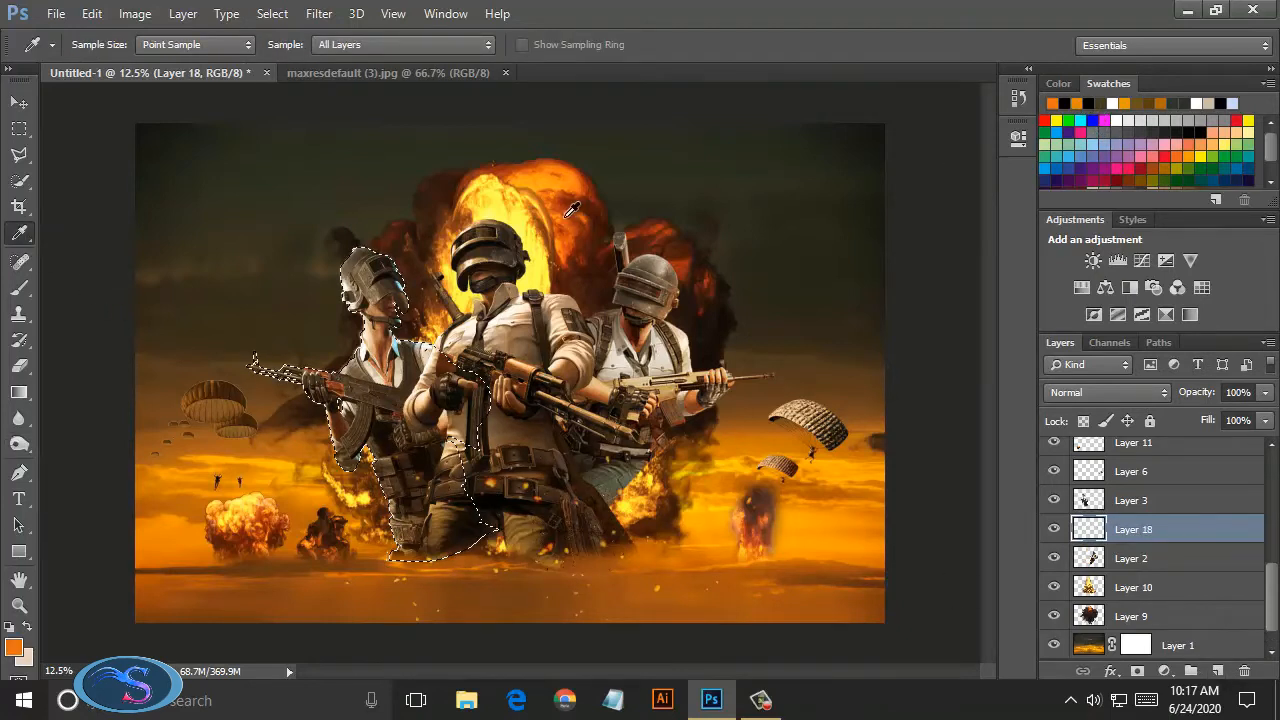
pyautogui.click(19, 287)
pyautogui.click(101, 45)
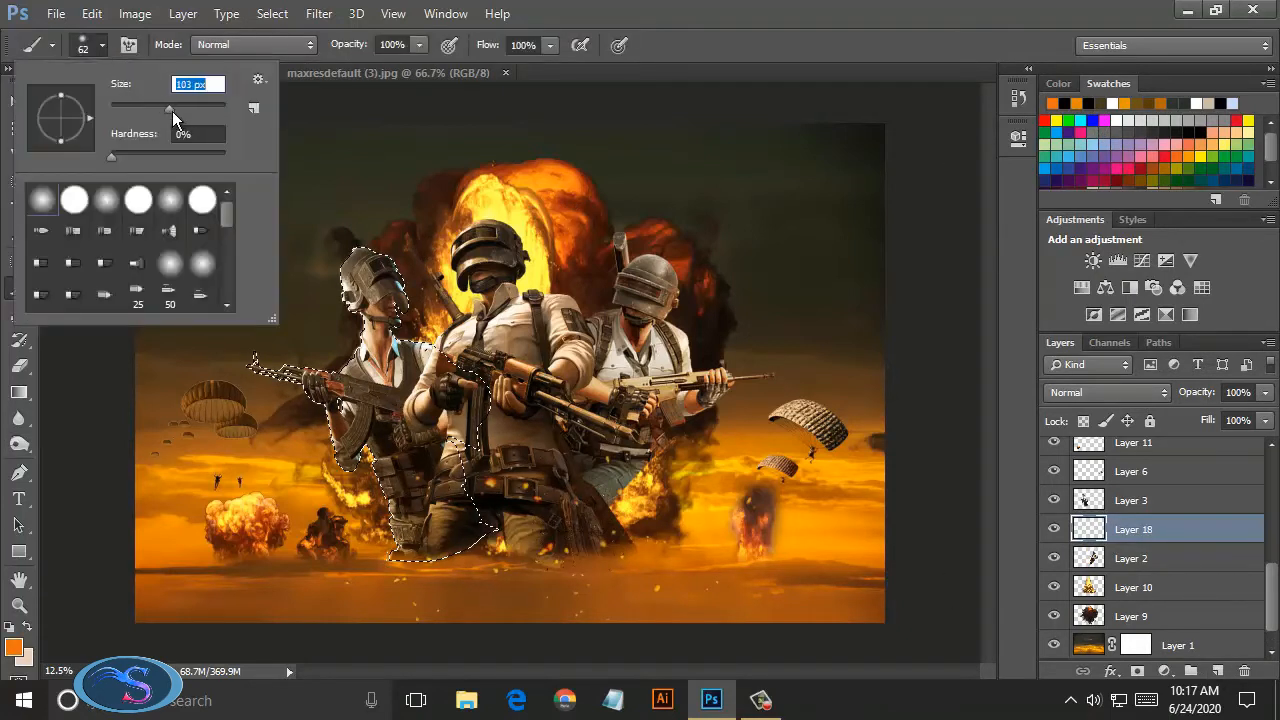
pyautogui.press('Return')
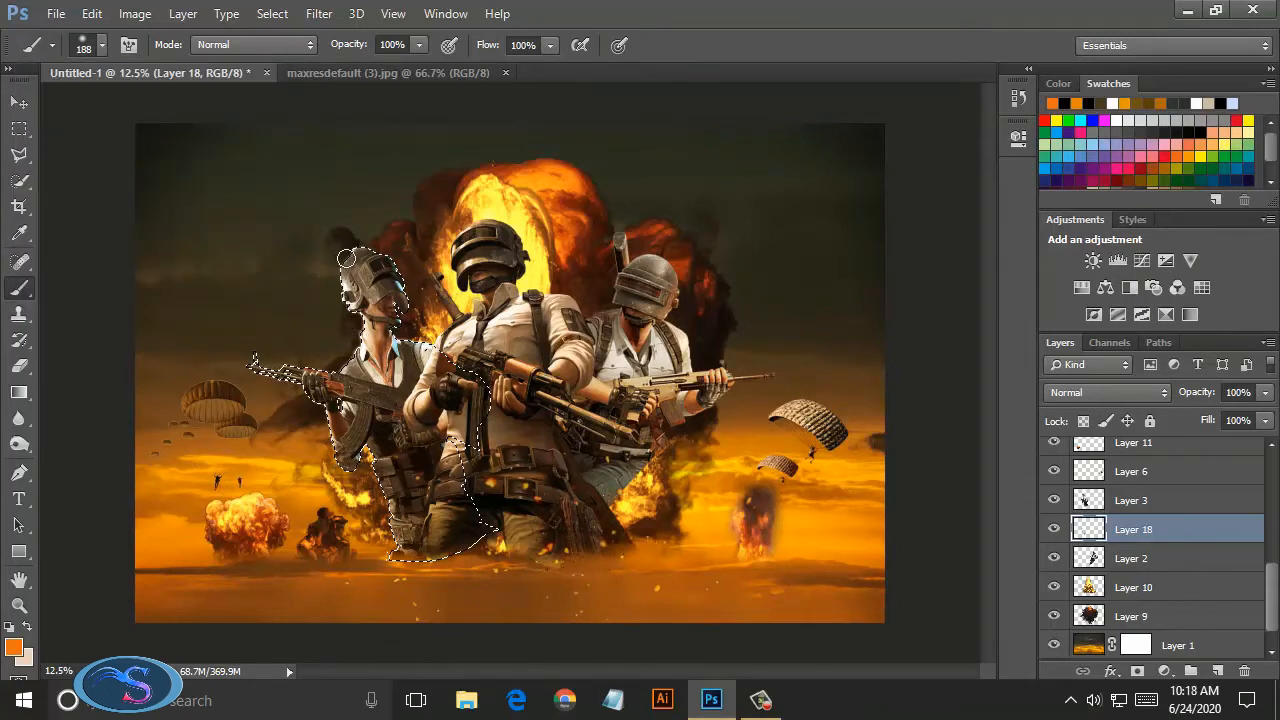
pyautogui.hotkey('ctrl', '+')
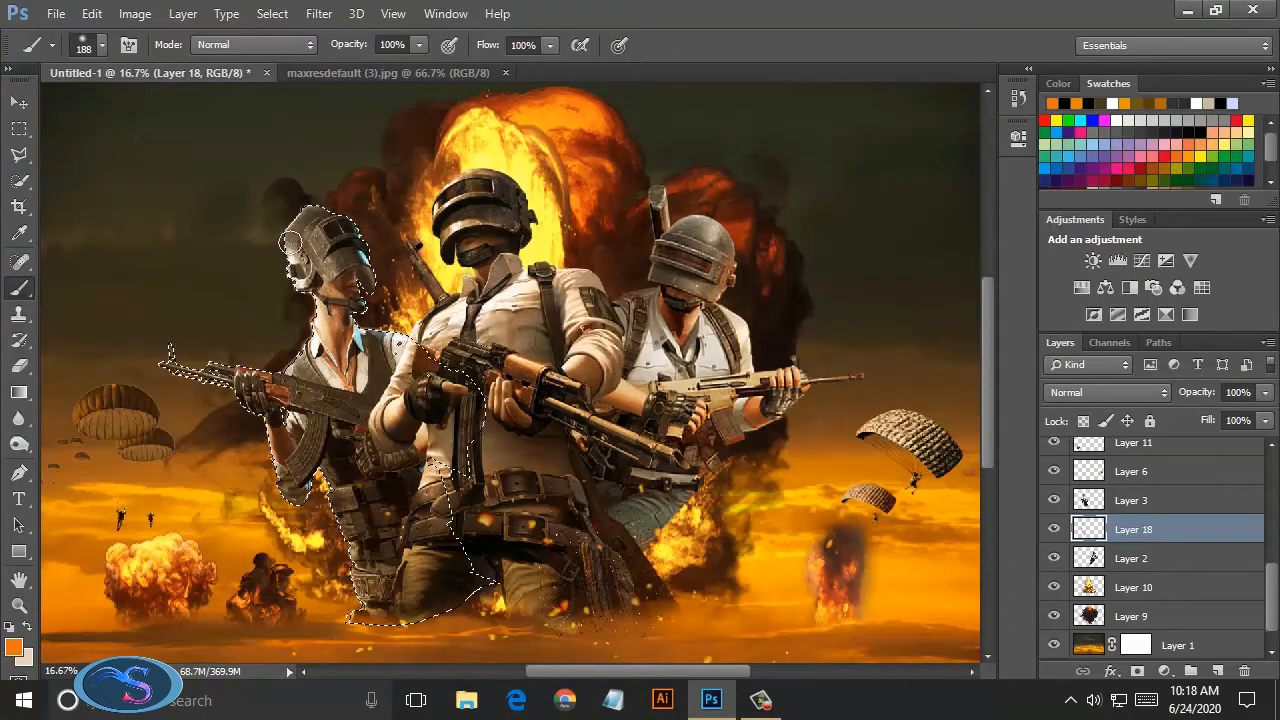
pyautogui.click(1045, 121)
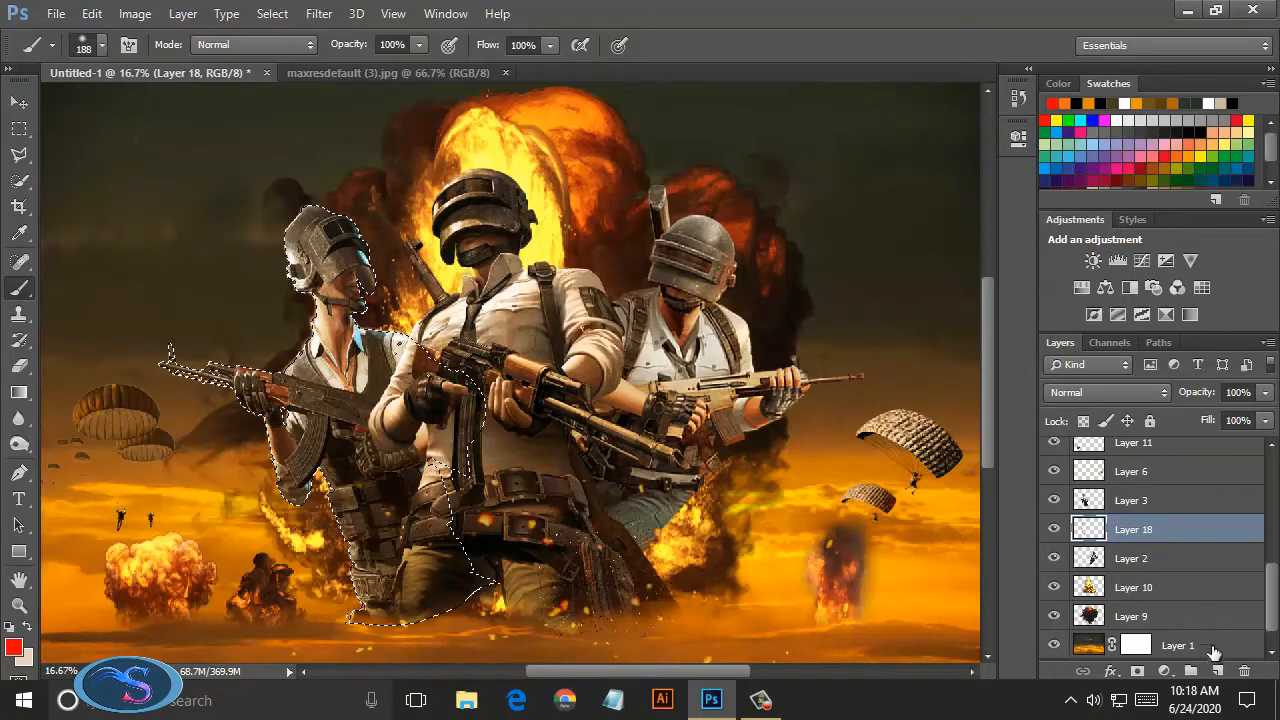
# Step: Add another layer, place it above the left soldier's layer and paint red over the helmet's outer edge within the selection
pyautogui.click(1217, 671)
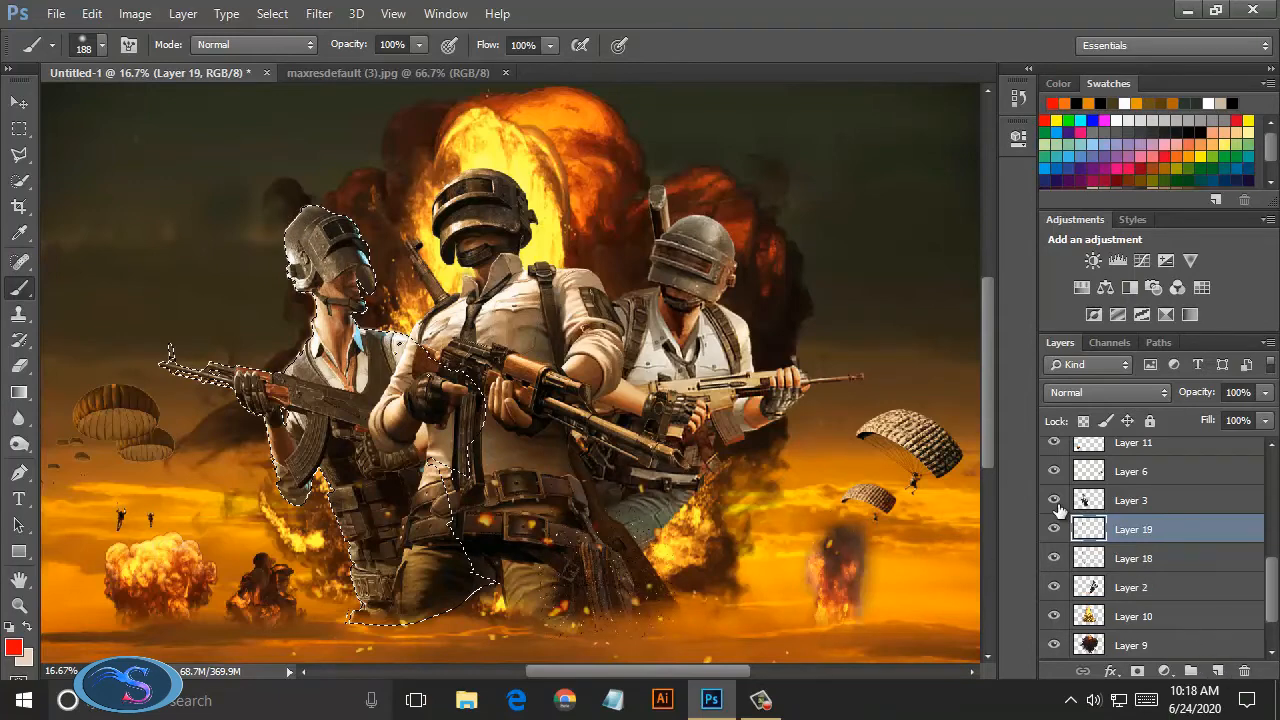
pyautogui.click(1054, 587)
pyautogui.click(1054, 587)
pyautogui.click(1055, 501)
pyautogui.click(1055, 501)
pyautogui.click(1055, 501)
pyautogui.click(1055, 501)
pyautogui.click(1055, 501)
pyautogui.click(1055, 501)
pyautogui.click(1055, 501)
pyautogui.moveTo(1110, 535); pyautogui.dragTo(1107, 500)
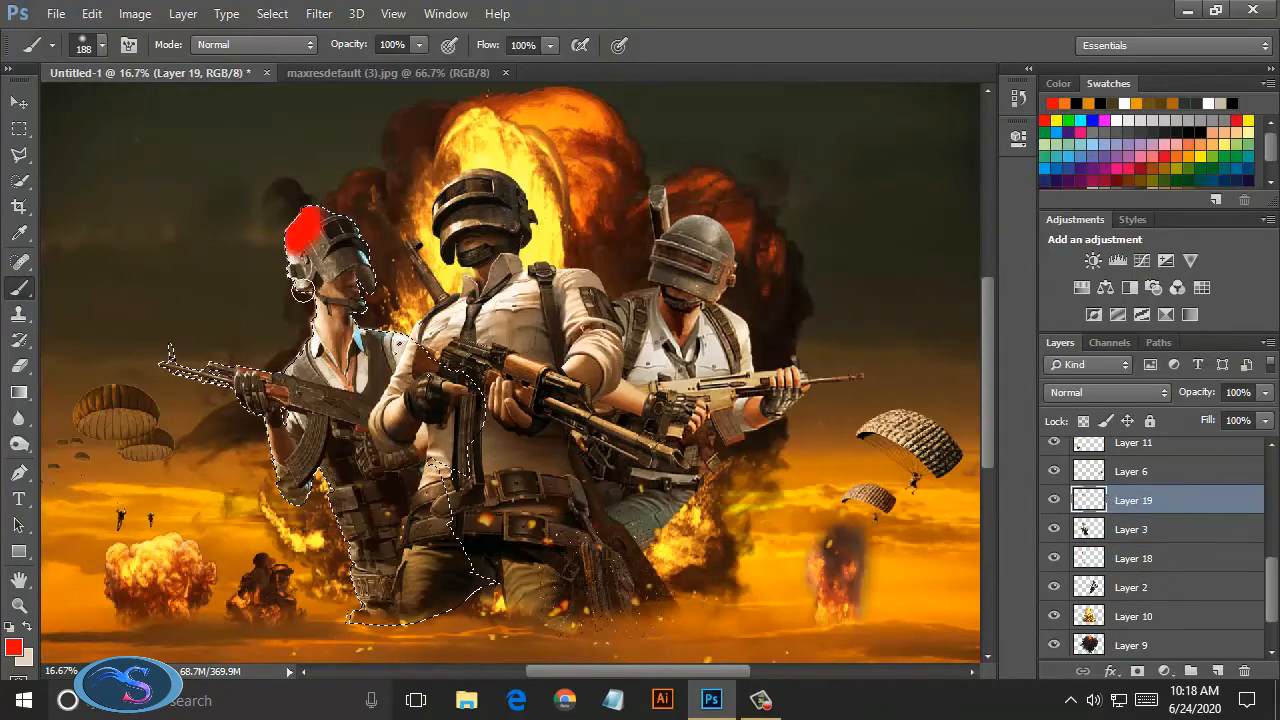
# Step: Try several blend modes on the red paint layer, then set it to Lighten with 14% fill
pyautogui.click(1145, 391)
pyautogui.click(1088, 269)
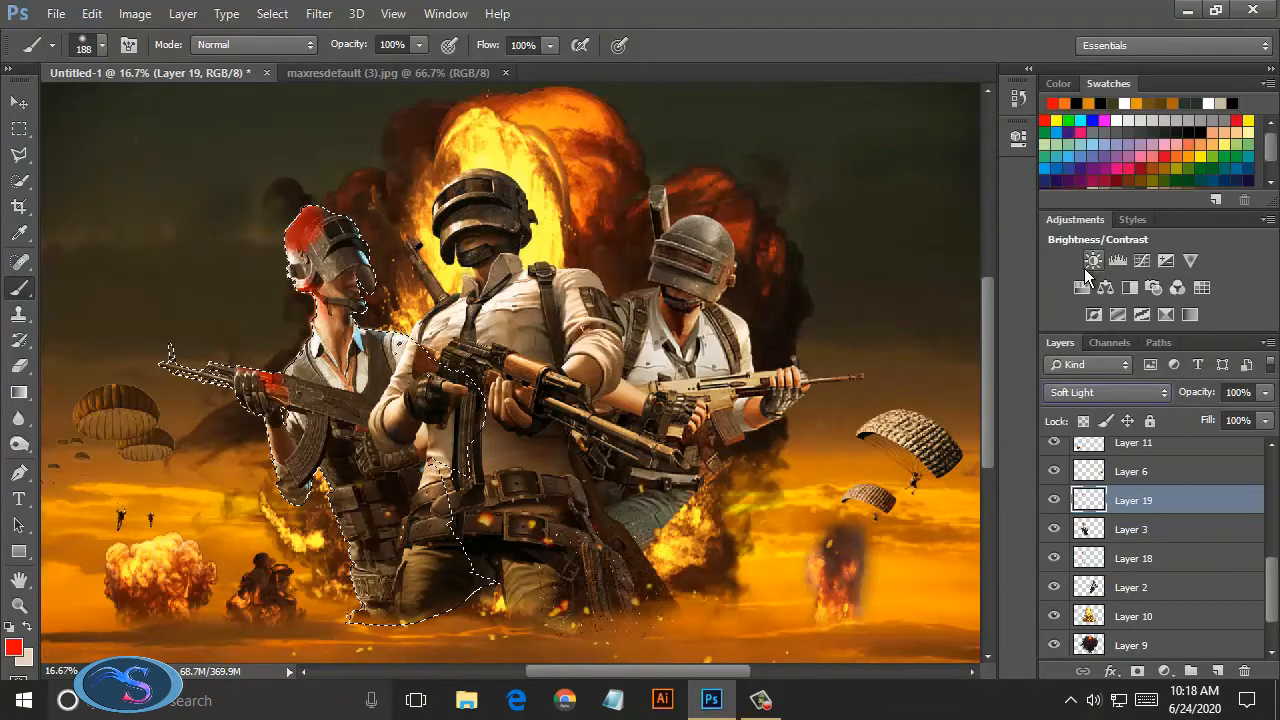
pyautogui.scroll(-2, 1126, 390)
pyautogui.scroll(3, 1118, 390)
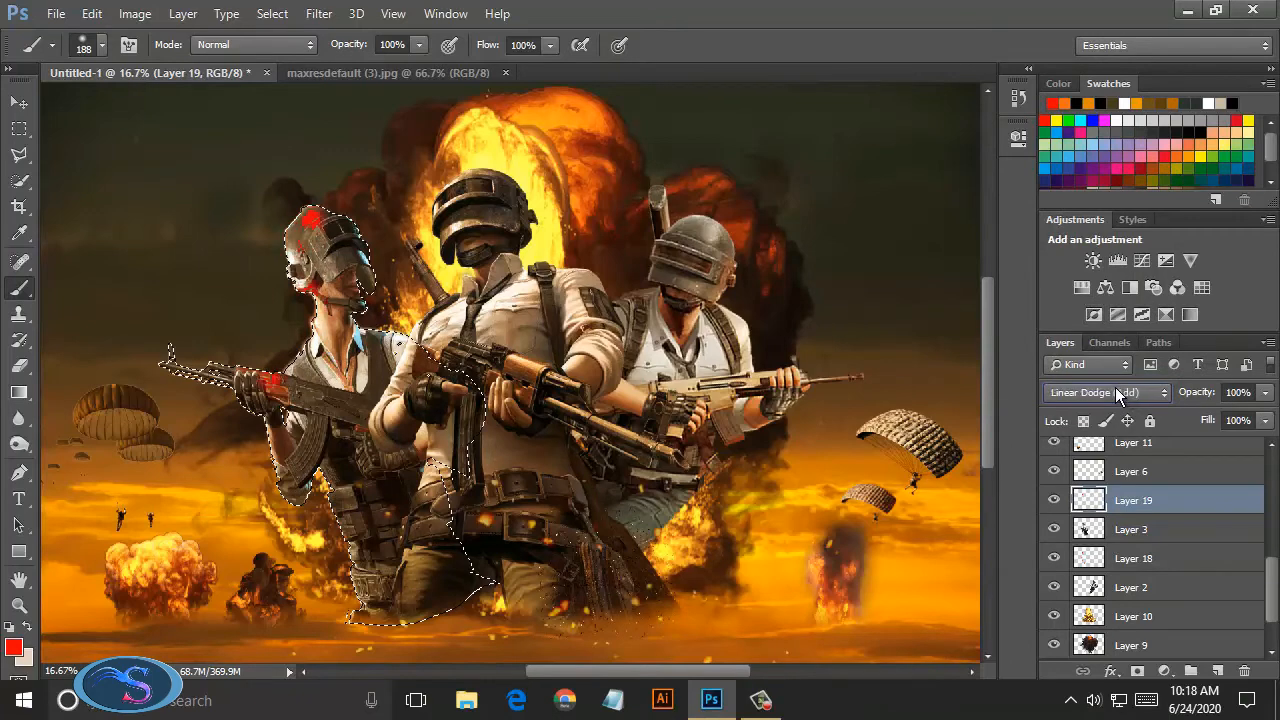
pyautogui.click(1130, 392)
pyautogui.click(1078, 488)
pyautogui.click(1119, 390)
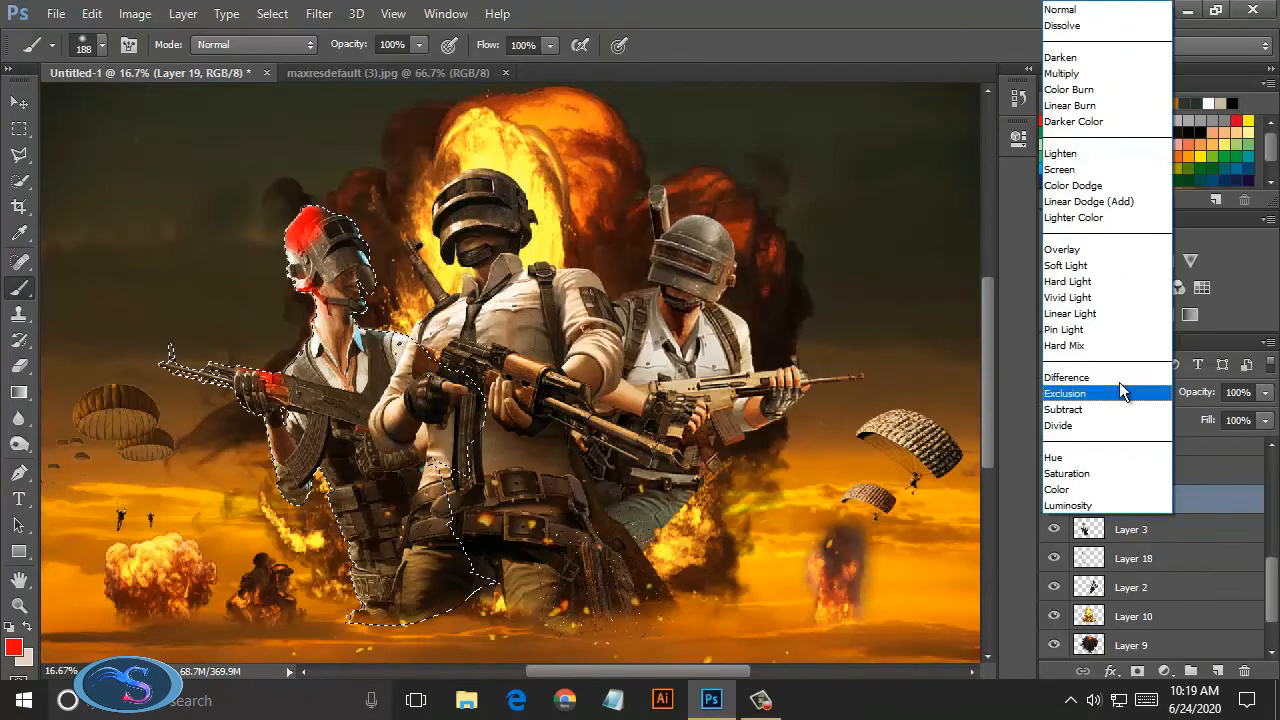
pyautogui.click(1088, 267)
pyautogui.scroll(-2, 1087, 390)
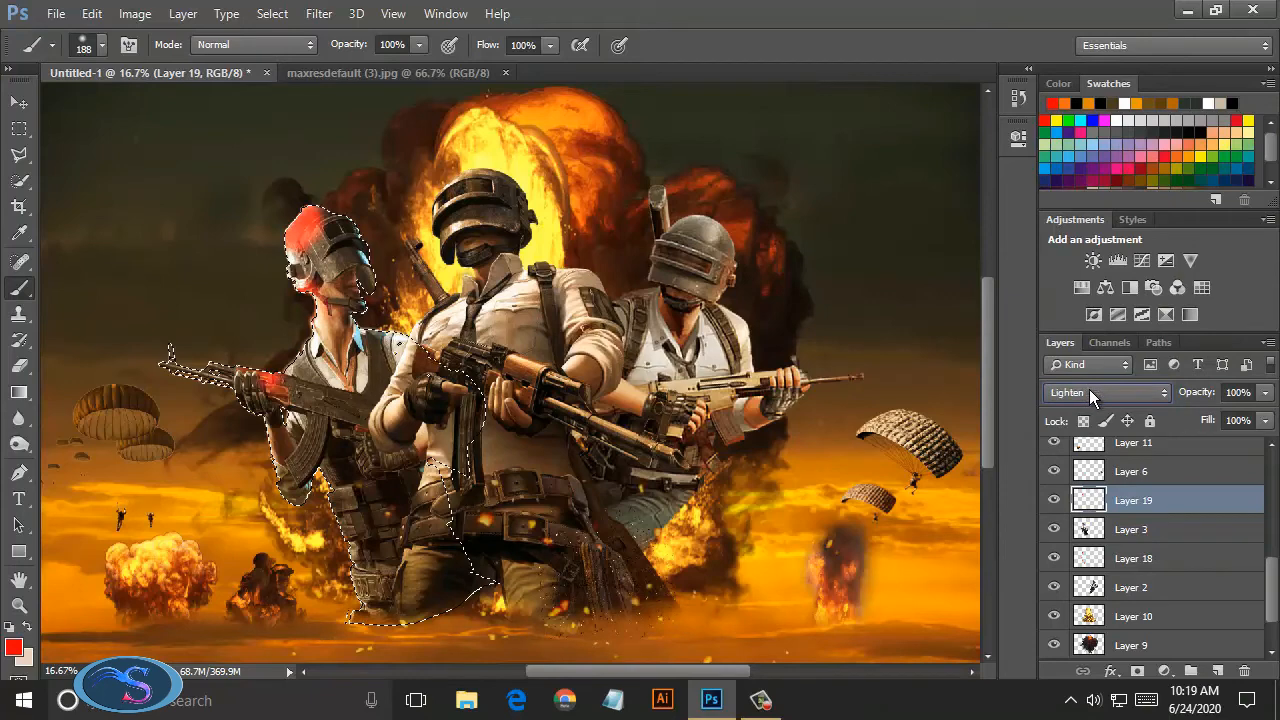
pyautogui.click(1265, 420)
pyautogui.moveTo(1266, 441); pyautogui.dragTo(1193, 441)
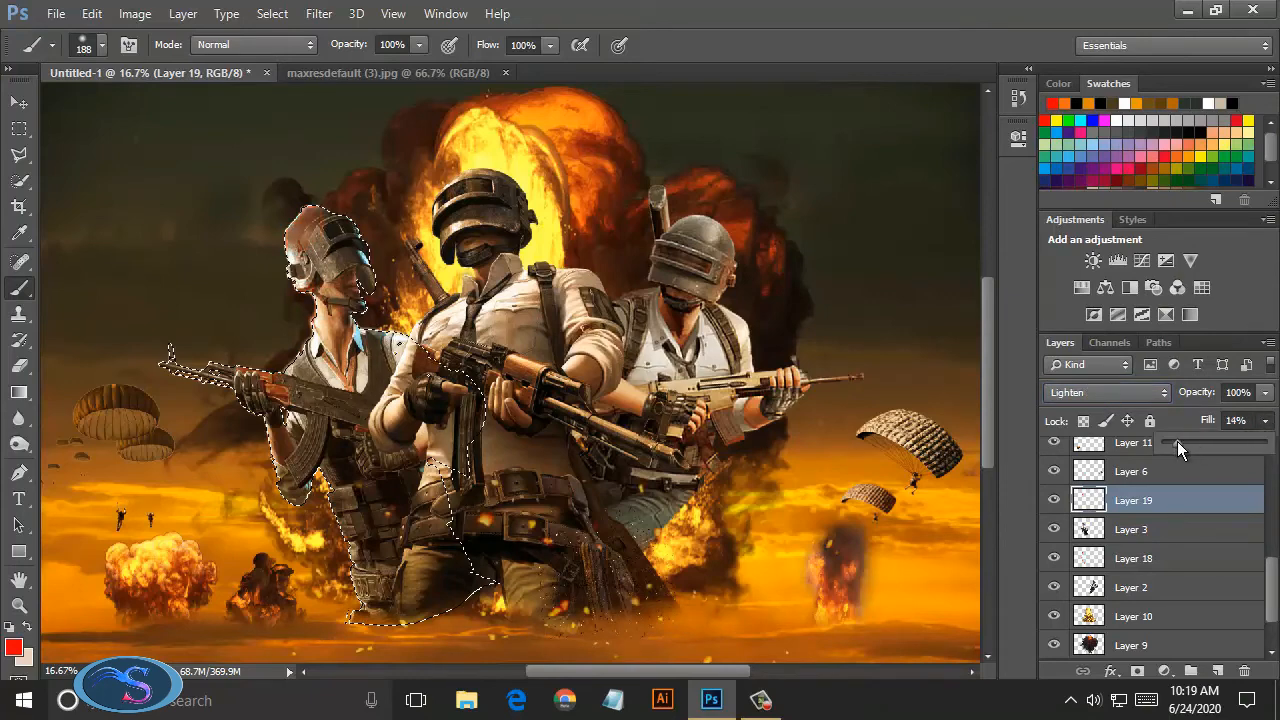
# Step: Clear the selection and soften the muzzle of the left soldier's rifle with the Blur tool on that soldier's layer
pyautogui.click(19, 154)
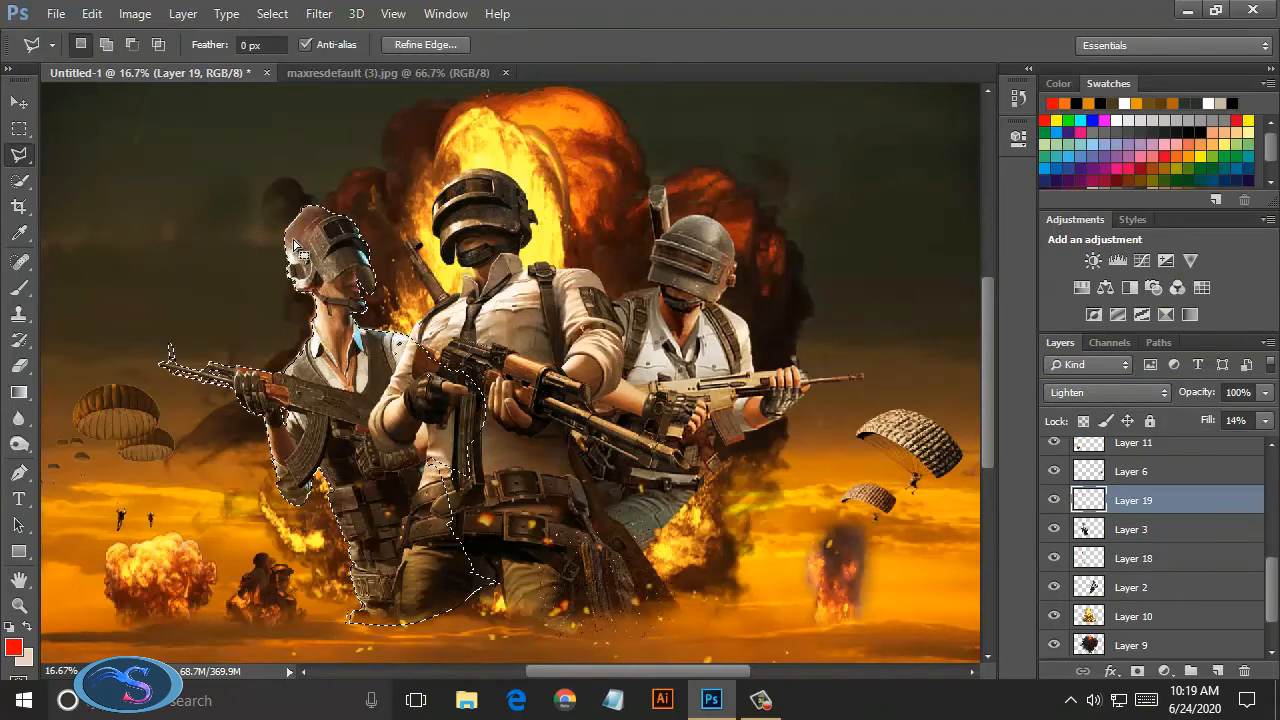
pyautogui.hotkey('ctrl', 'd')
pyautogui.click(19, 418)
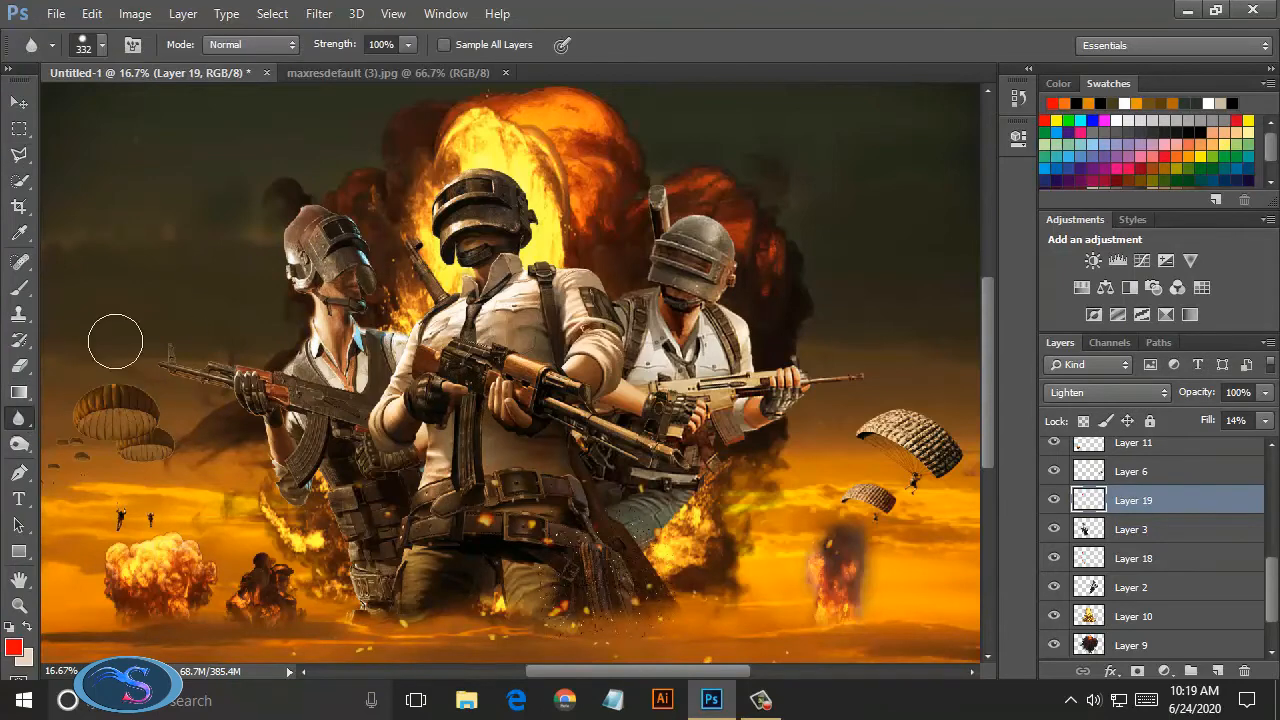
pyautogui.click(1064, 530)
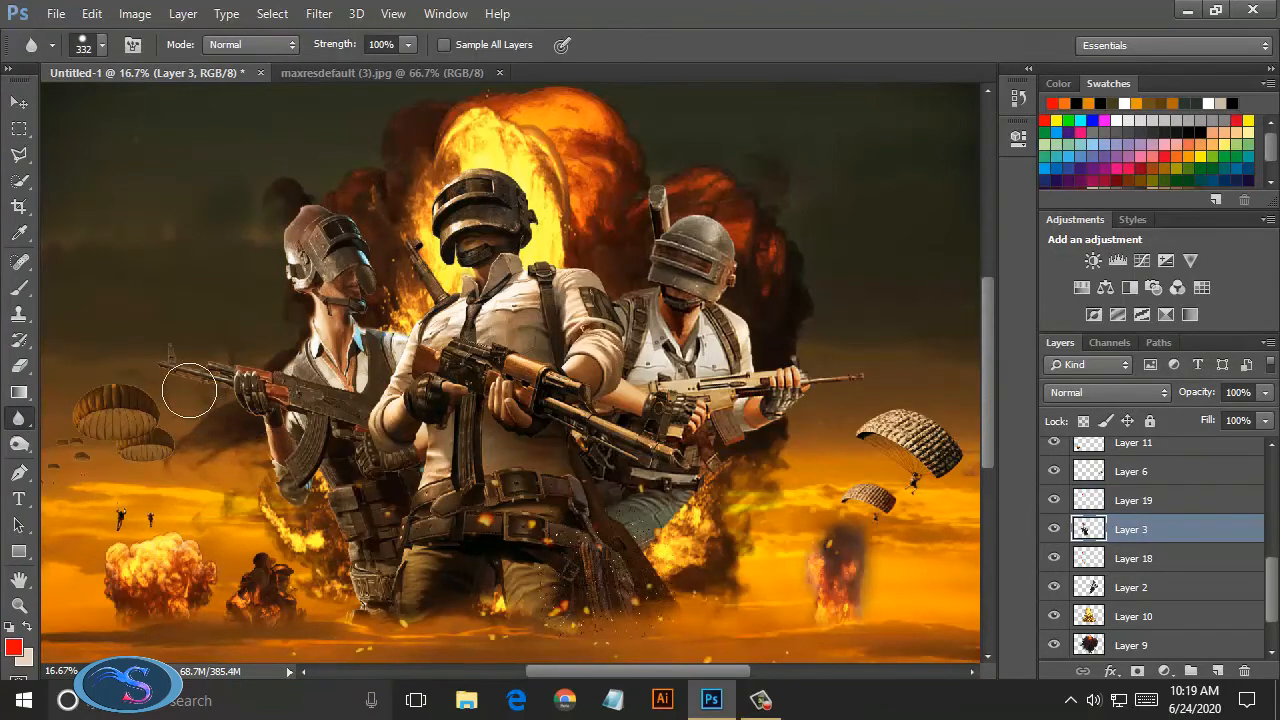
# Step: Add a new layer above the right soldier, load the soldier's outline as a selection and sample dark red from the explosion for the brush
pyautogui.click(1132, 588)
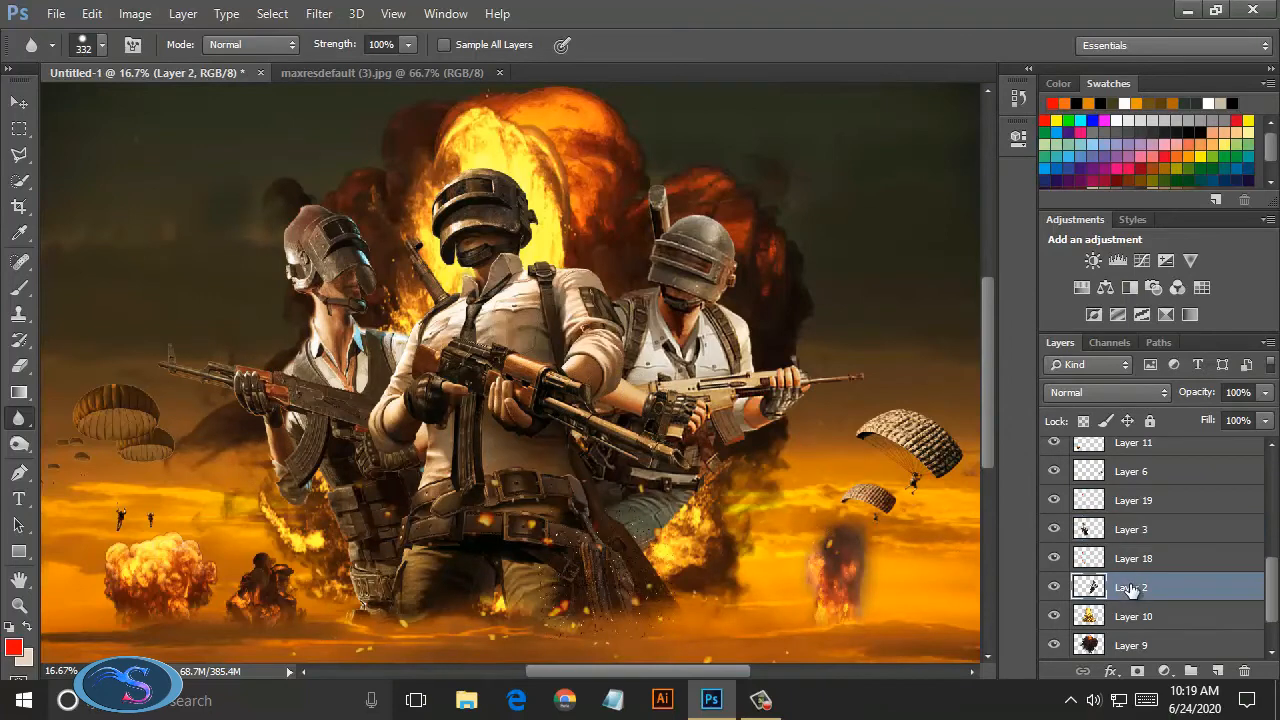
pyautogui.click(1217, 671)
pyautogui.click(1097, 616)
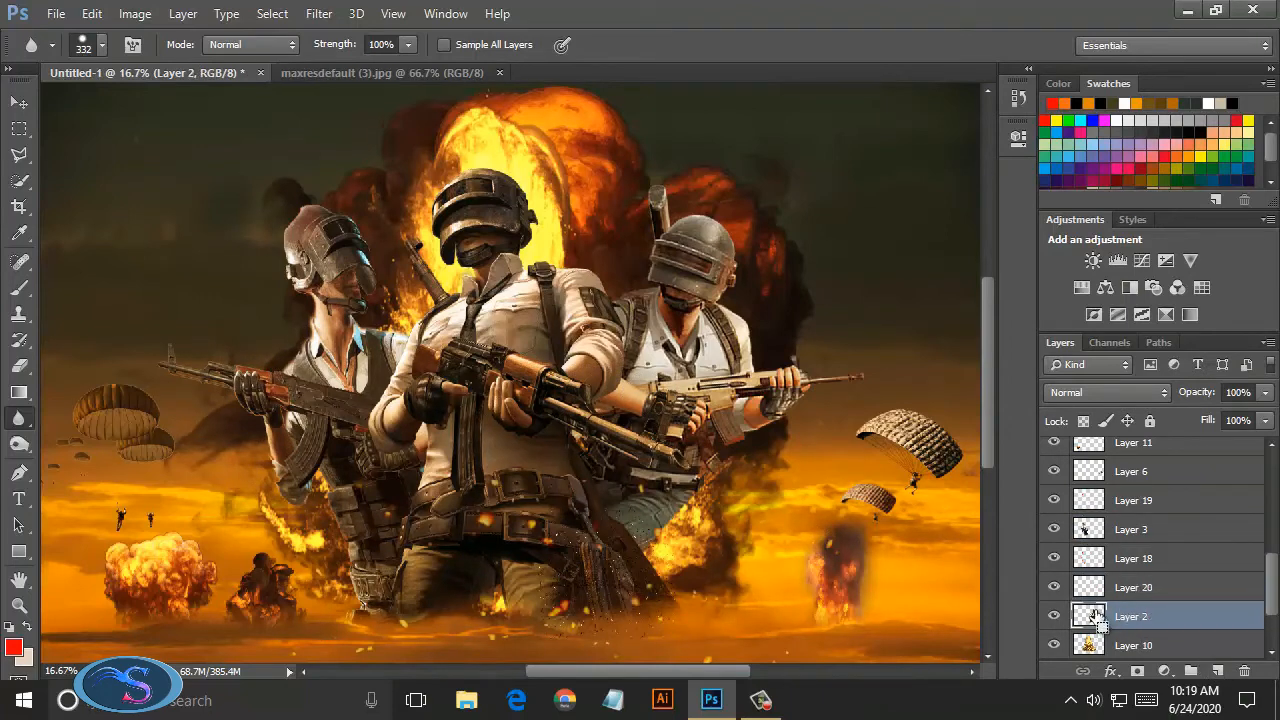
pyautogui.keyDown('ctrl'); pyautogui.click(1097, 616); pyautogui.keyUp('ctrl')
pyautogui.press('i')
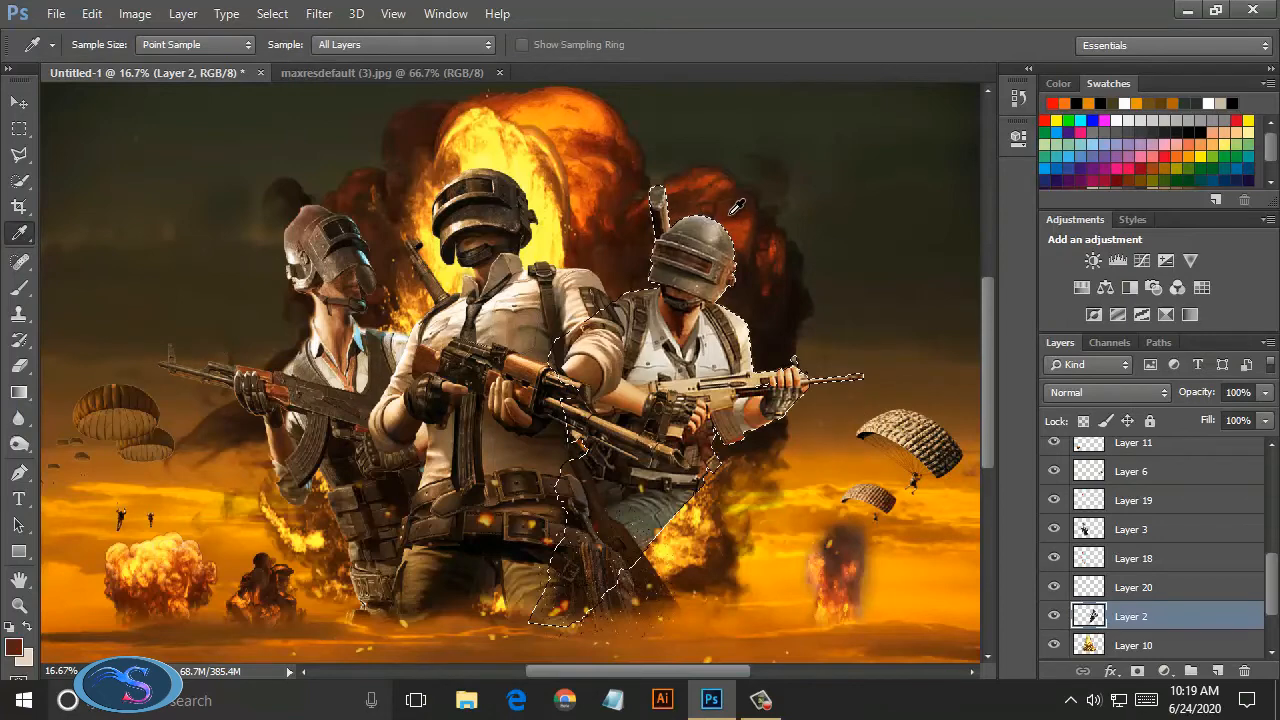
pyautogui.press('b')
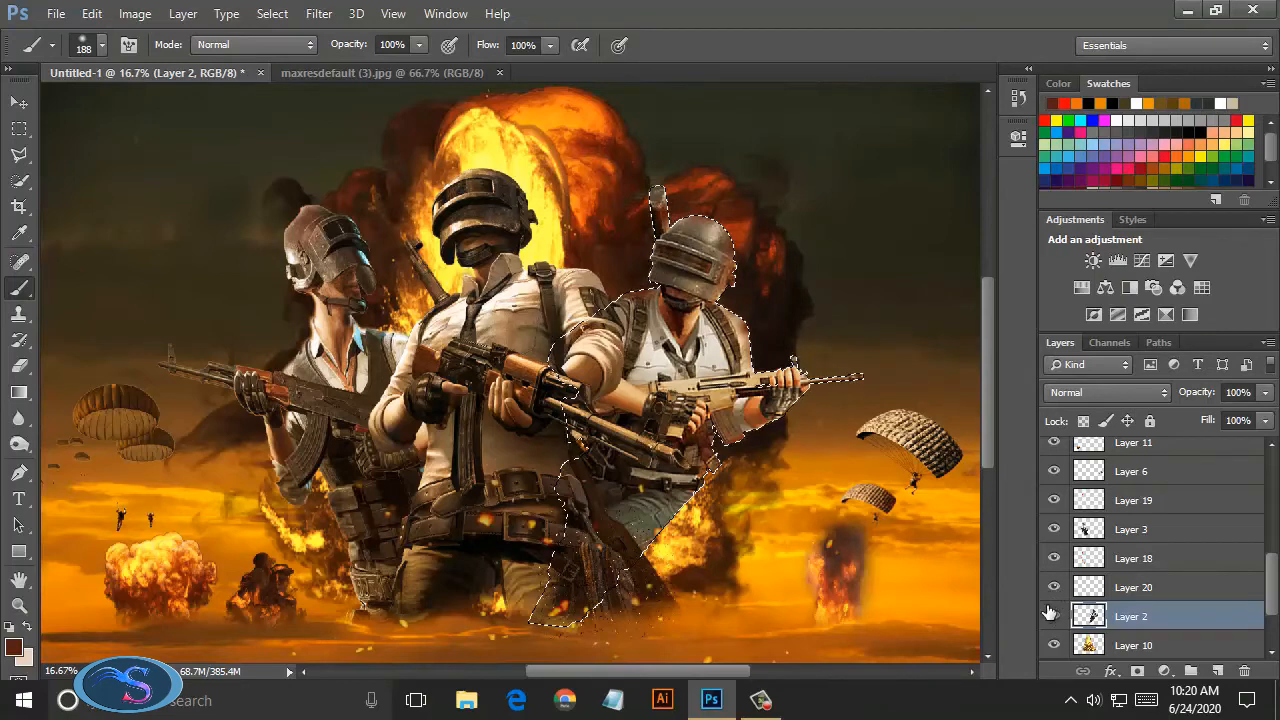
pyautogui.click(19, 155)
pyautogui.hotkey('ctrl', 'd')
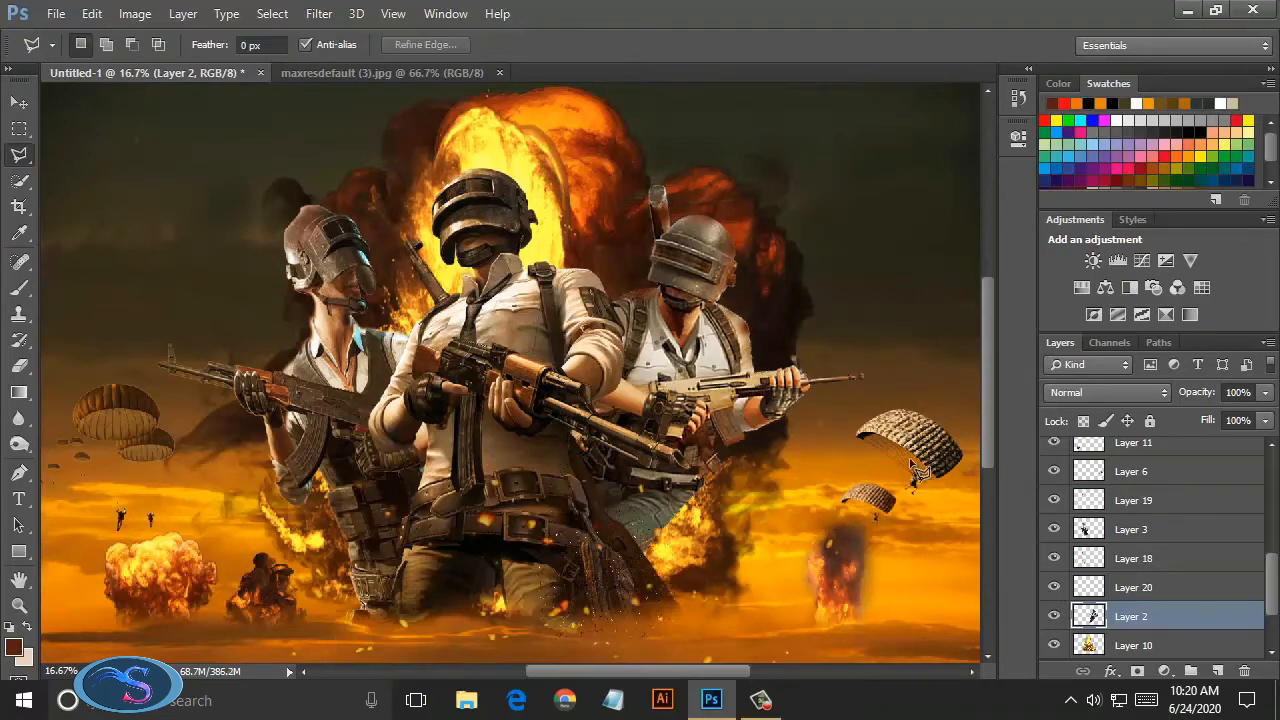
pyautogui.click(1054, 617)
pyautogui.click(1055, 620)
pyautogui.hotkey('ctrl', 'z')
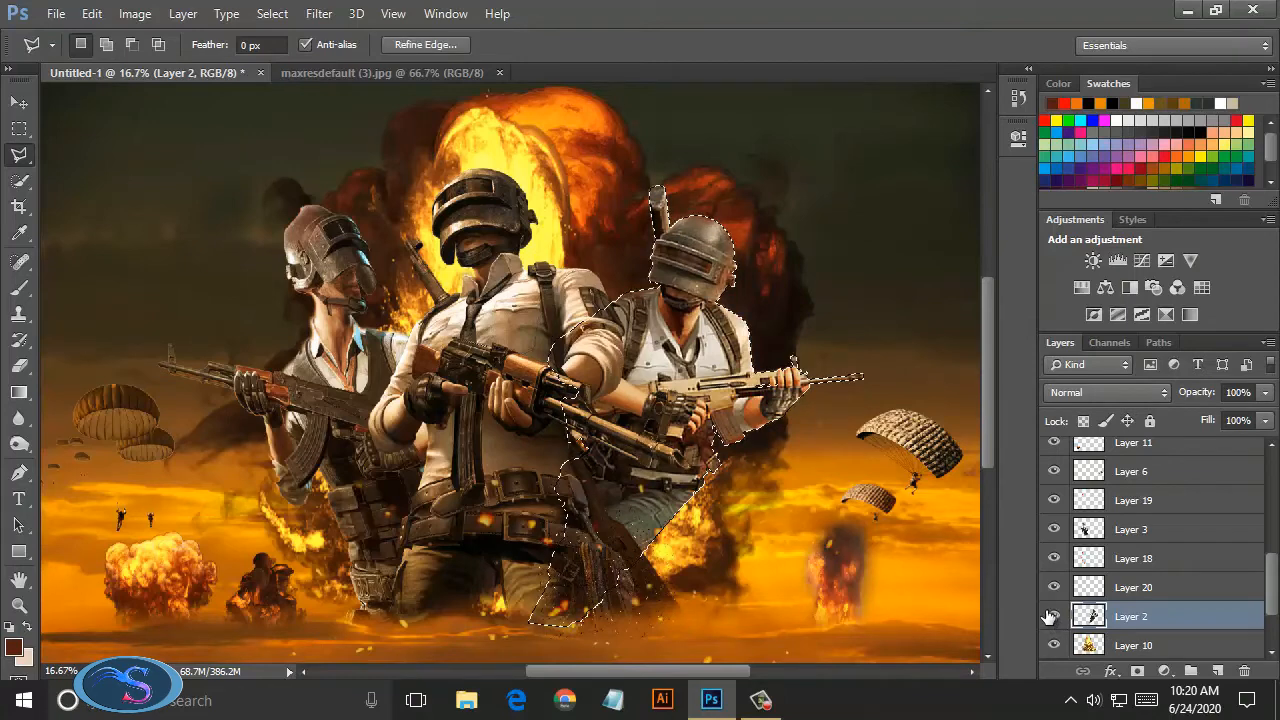
# Step: Add a new layer directly above the right soldier for brushing dark red within the selection, and set its blend mode to Pin Light
pyautogui.click(1218, 671)
pyautogui.click(19, 287)
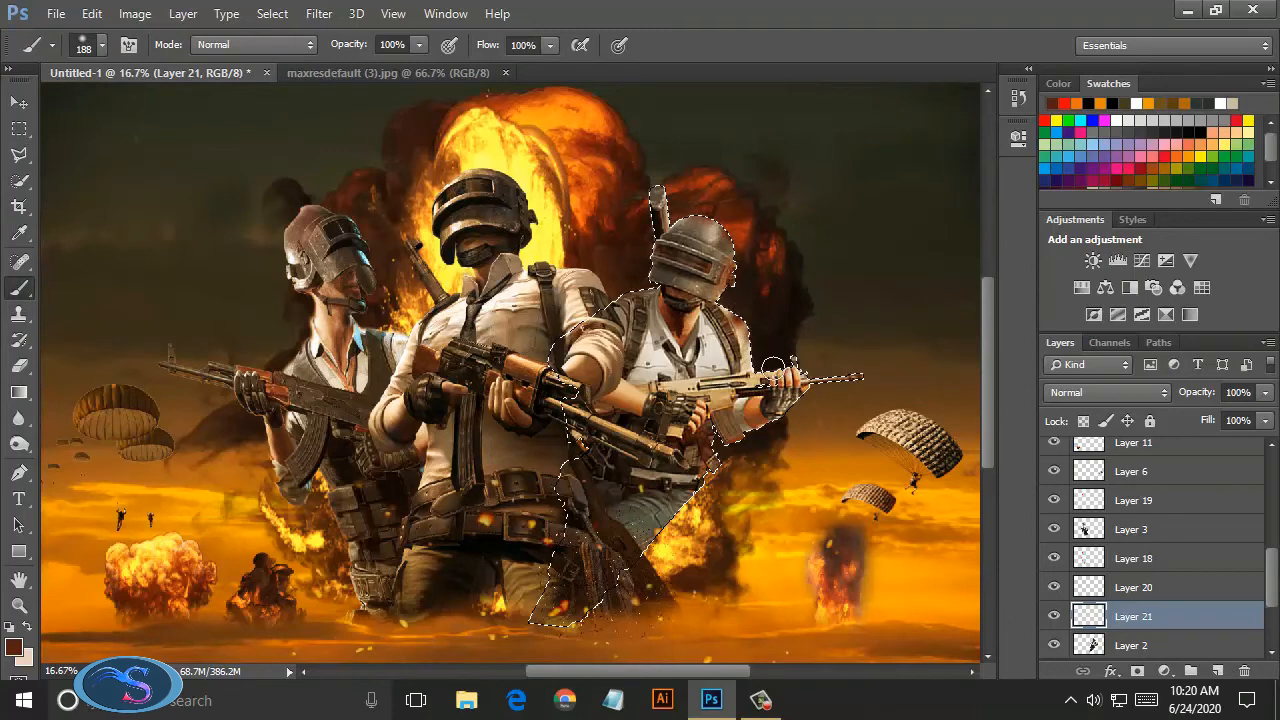
pyautogui.click(1100, 392)
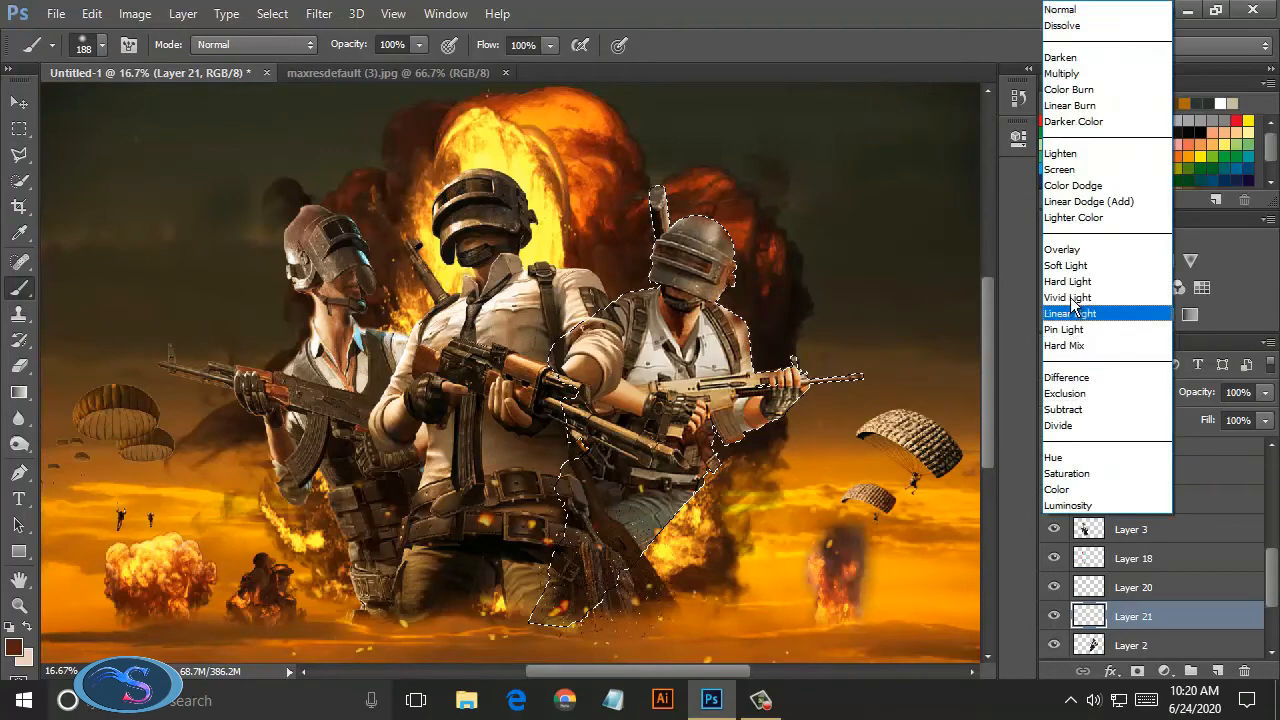
pyautogui.click(1072, 266)
pyautogui.click(1106, 390)
pyautogui.click(1076, 490)
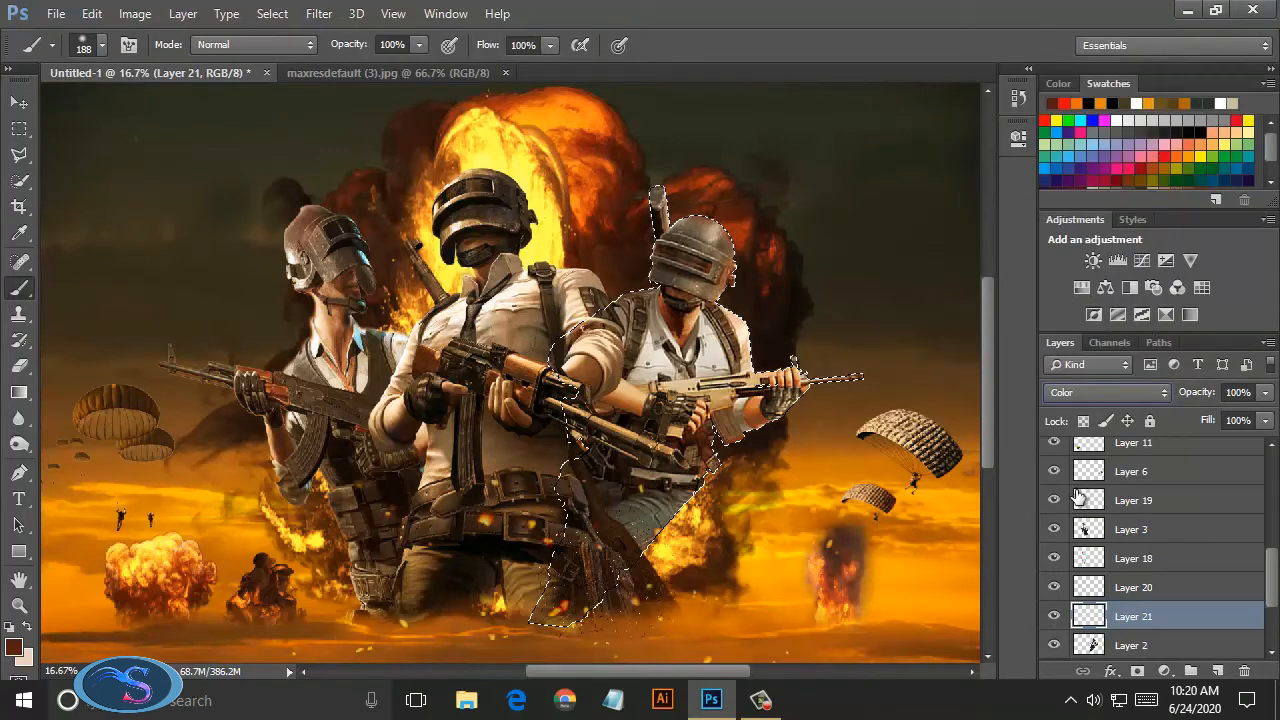
pyautogui.click(1097, 392)
pyautogui.click(1074, 314)
pyautogui.scroll(-1, 1091, 392)
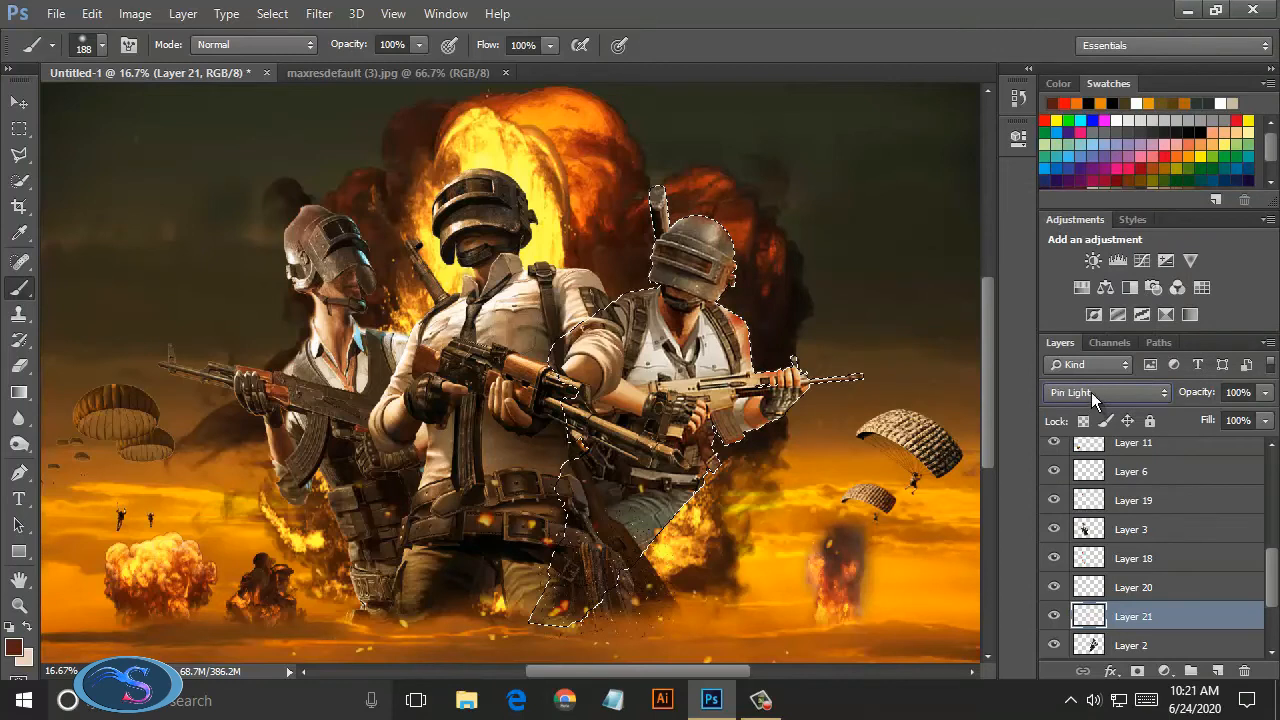
# Step: Set the Pin Light layer's fill to 60% and clear the right soldier's selection
pyautogui.moveTo(1265, 420); pyautogui.dragTo(1233, 440)
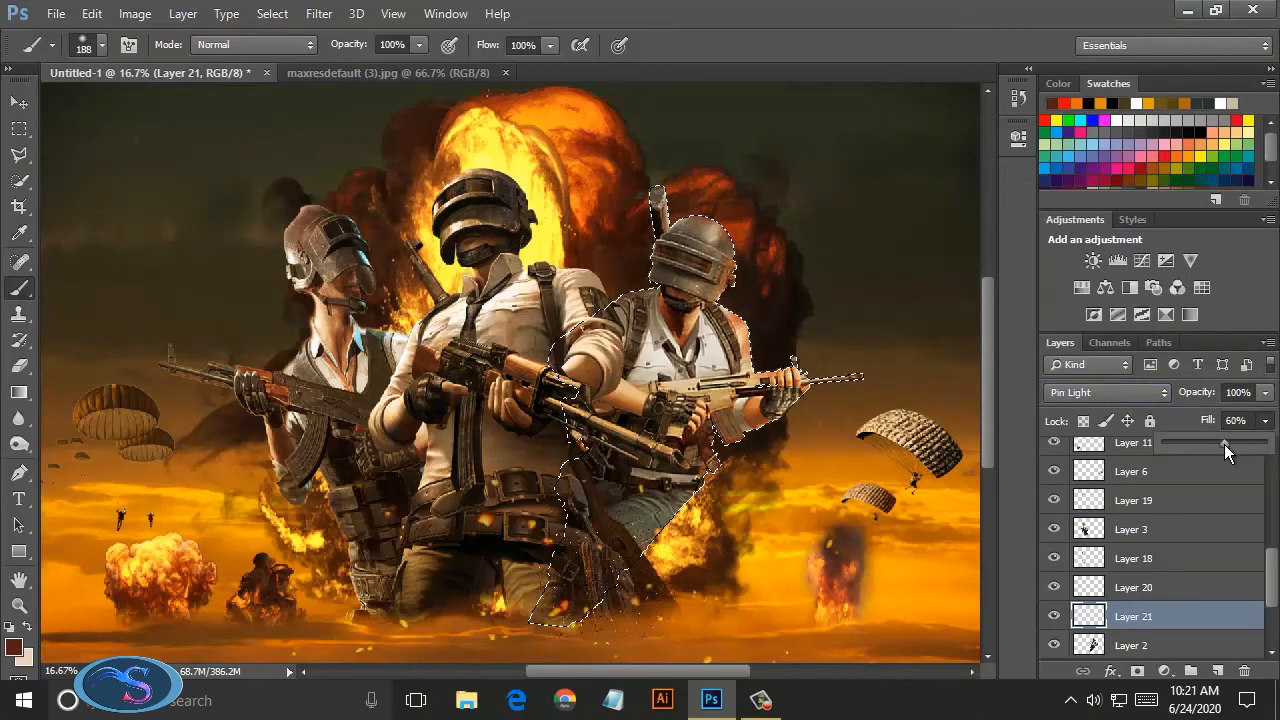
pyautogui.click(19, 154)
pyautogui.hotkey('ctrl', 'd')
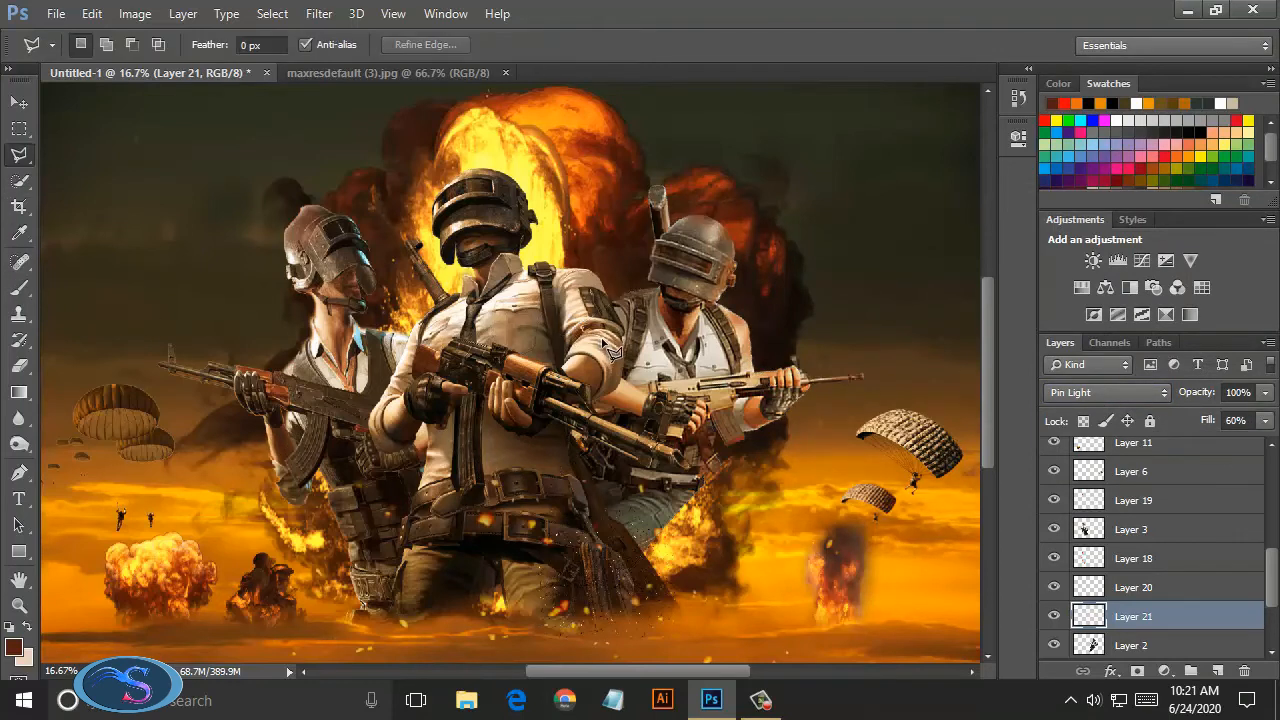
# Step: Find the middle soldier's layer by toggling layer visibility and load the soldier's outline as a selection
pyautogui.click(1133, 529)
pyautogui.click(1054, 529)
pyautogui.click(1054, 534)
pyautogui.scroll(2, 1110, 545)
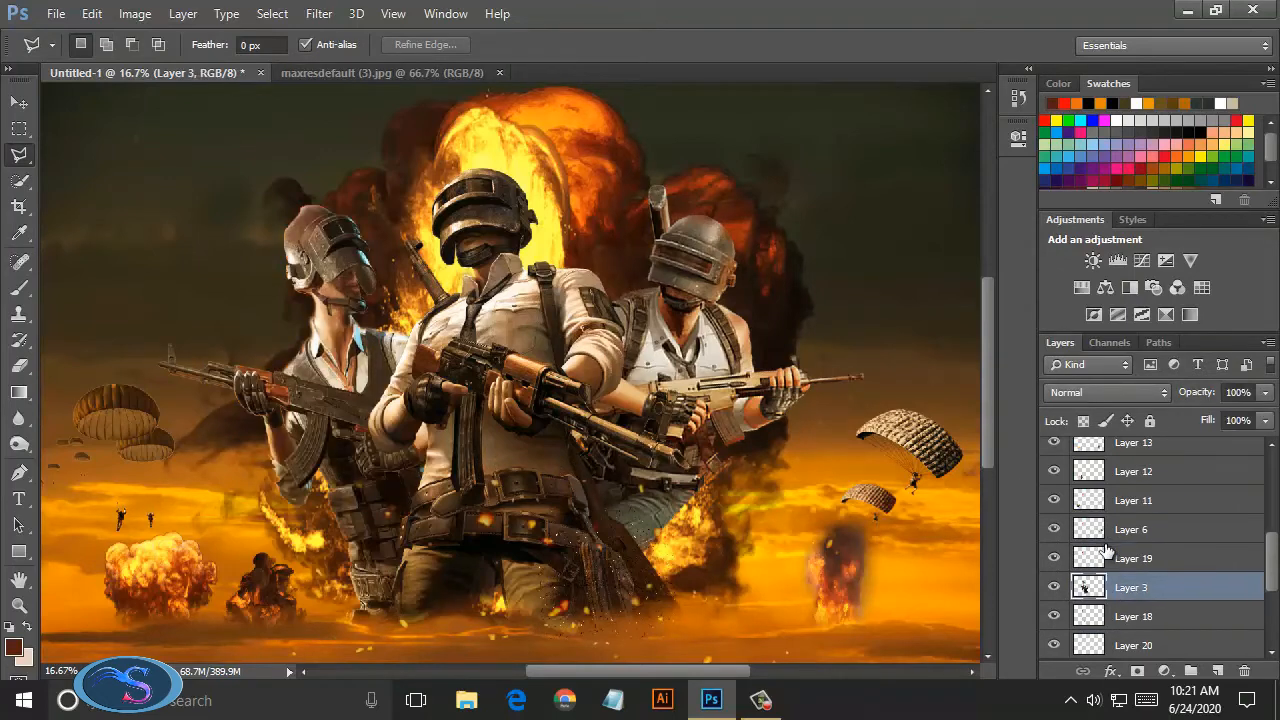
pyautogui.scroll(2, 1122, 548)
pyautogui.click(1090, 471)
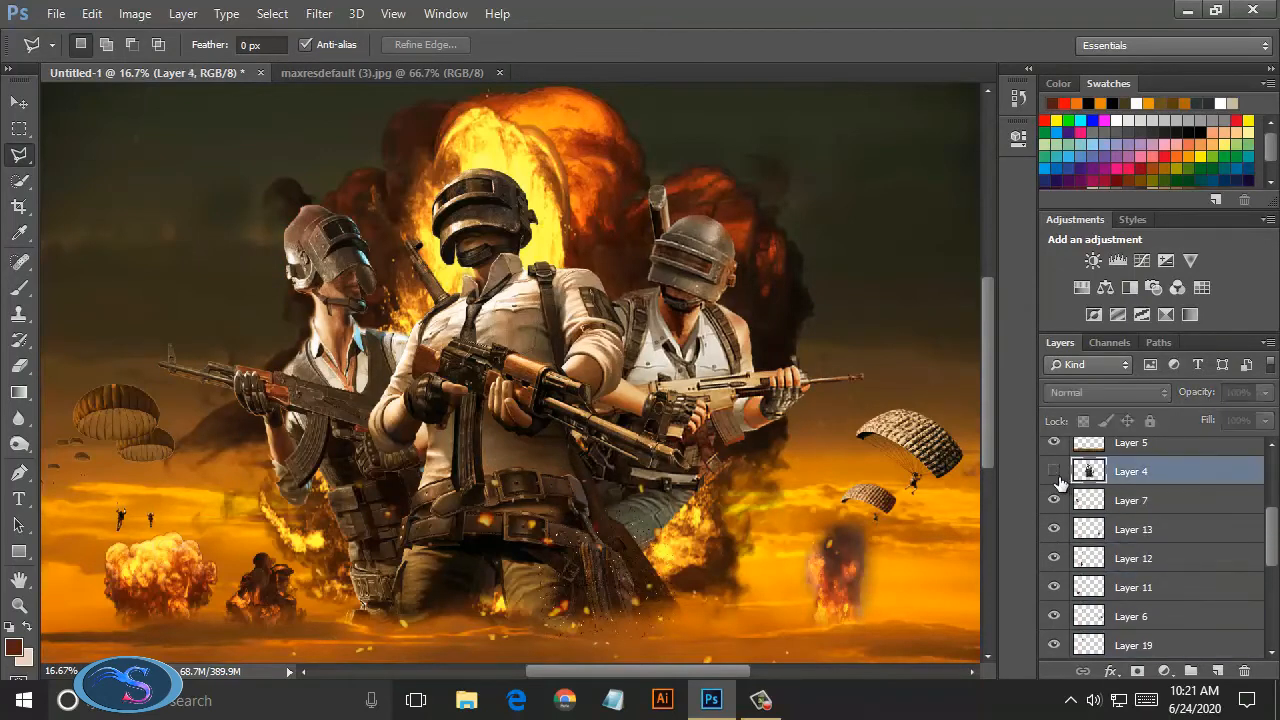
pyautogui.click(1054, 471)
pyautogui.click(1054, 471)
pyautogui.keyDown('ctrl'); pyautogui.click(1090, 478); pyautogui.keyUp('ctrl')
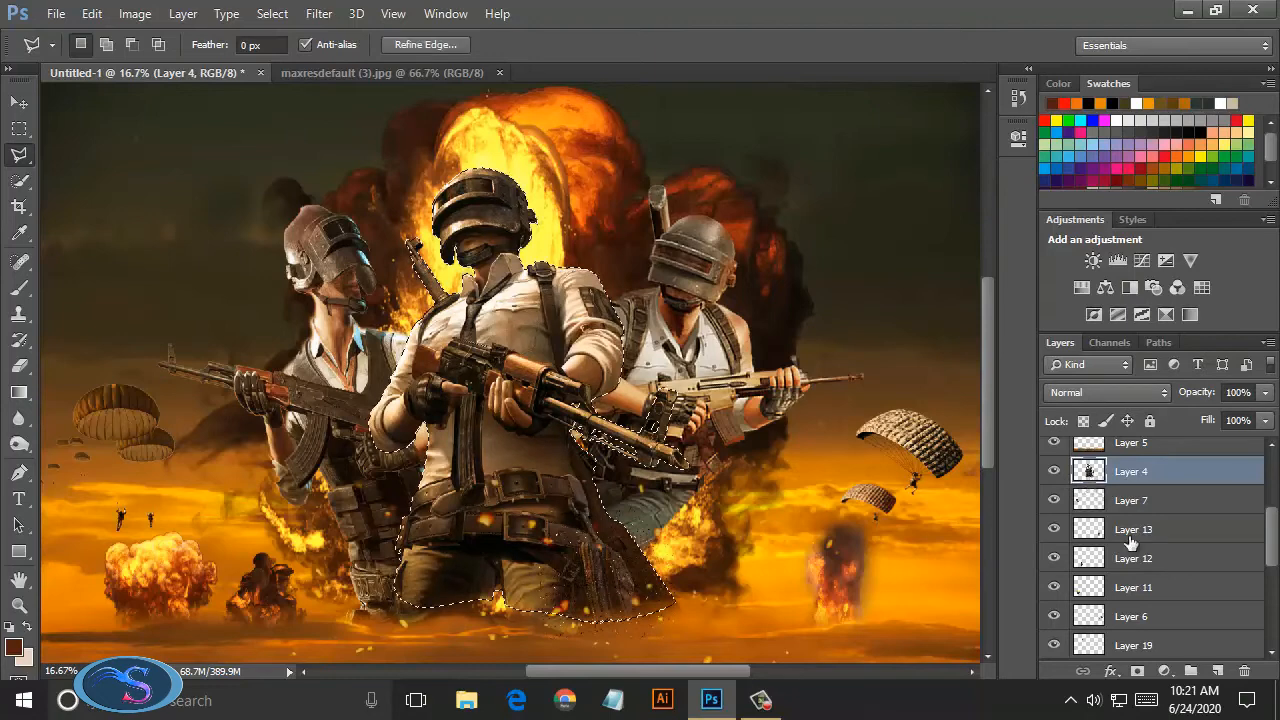
# Step: Add a new layer above the middle soldier and brush orange along the soldier's edges within the selection
pyautogui.click(1217, 671)
pyautogui.click(22, 288)
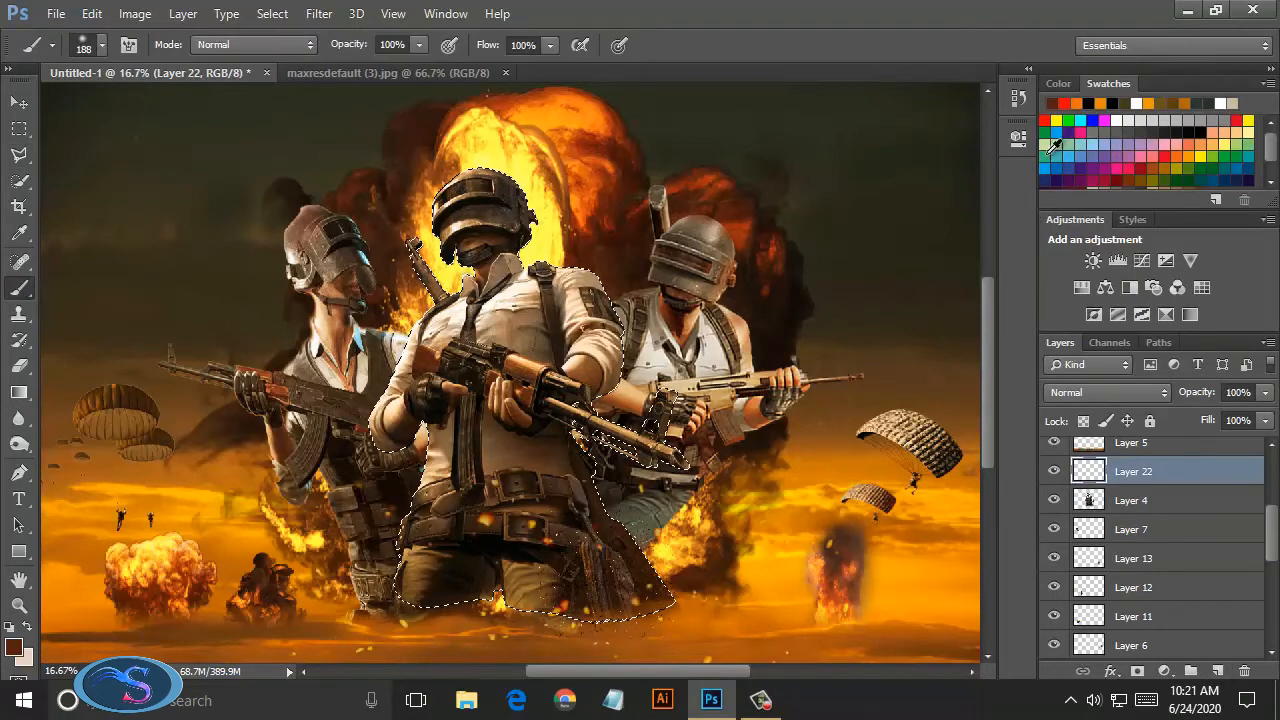
pyautogui.click(1177, 154)
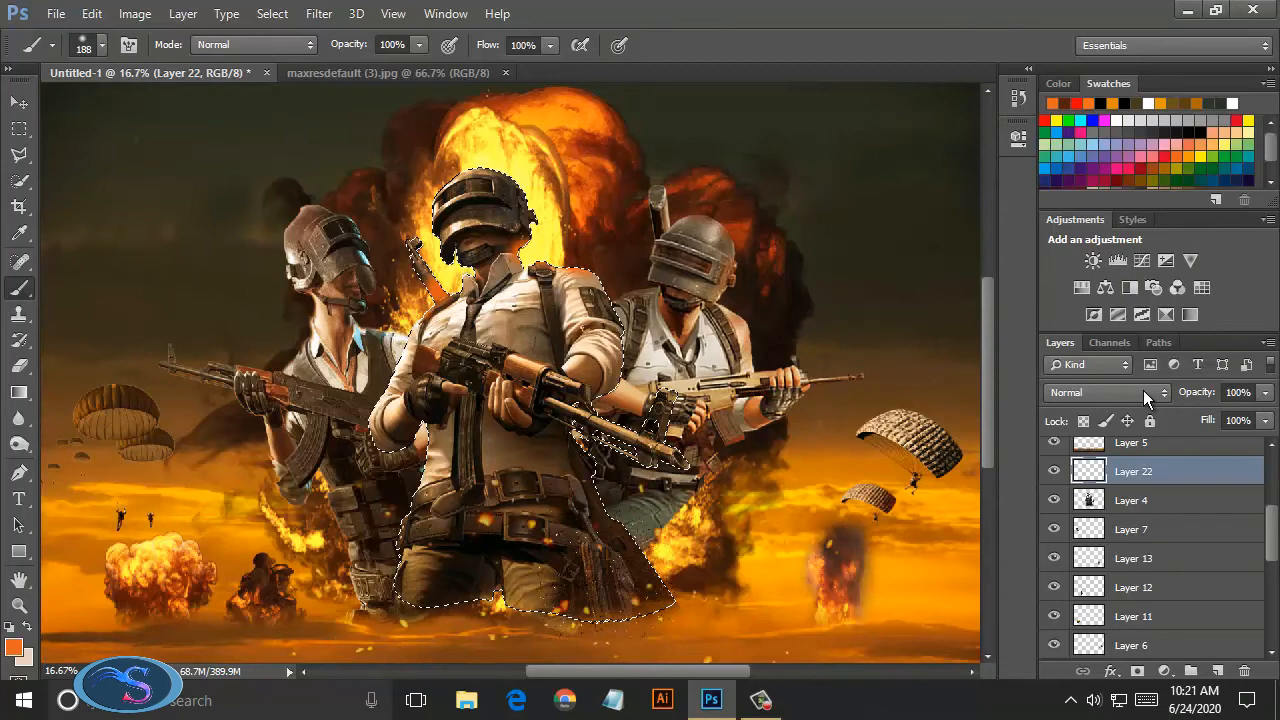
# Step: Set the orange layer's blend mode to Hard Mix and its fill to 25%
pyautogui.click(1265, 423)
pyautogui.moveTo(1243, 445); pyautogui.dragTo(1223, 445)
pyautogui.click(1107, 393)
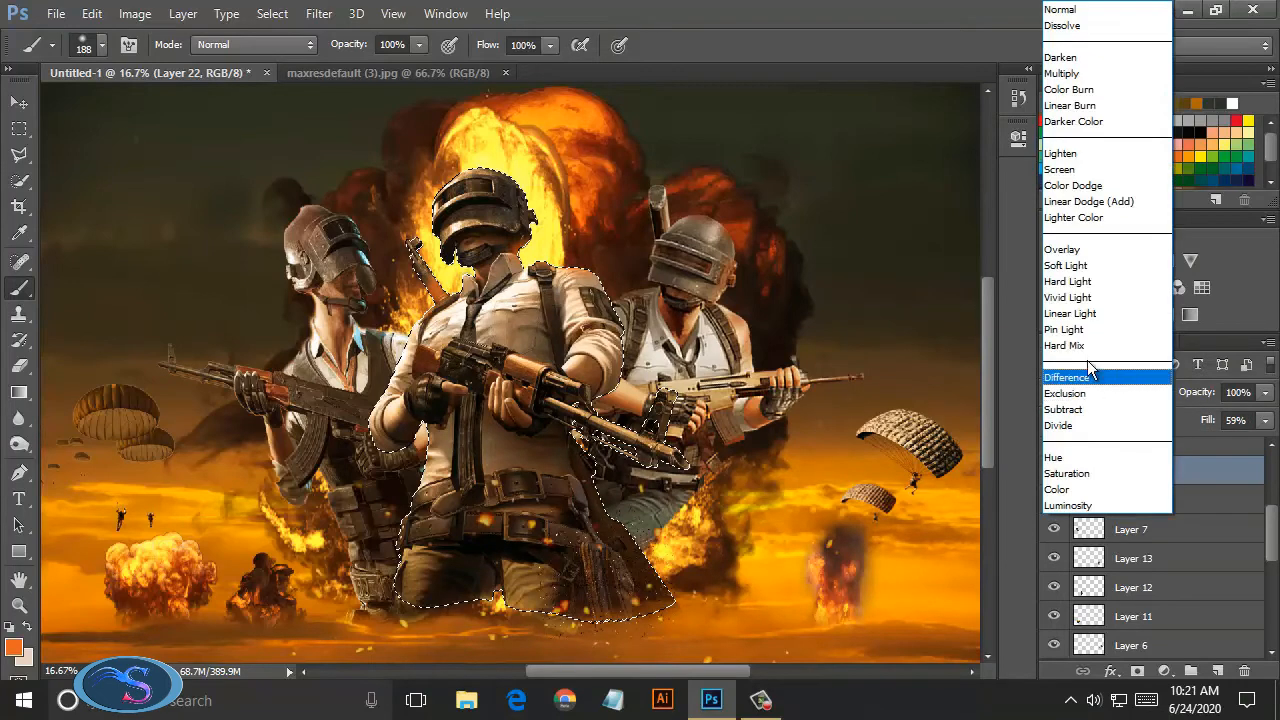
pyautogui.click(1076, 267)
pyautogui.click(1122, 392)
pyautogui.click(1122, 392)
pyautogui.scroll(2, 1112, 392)
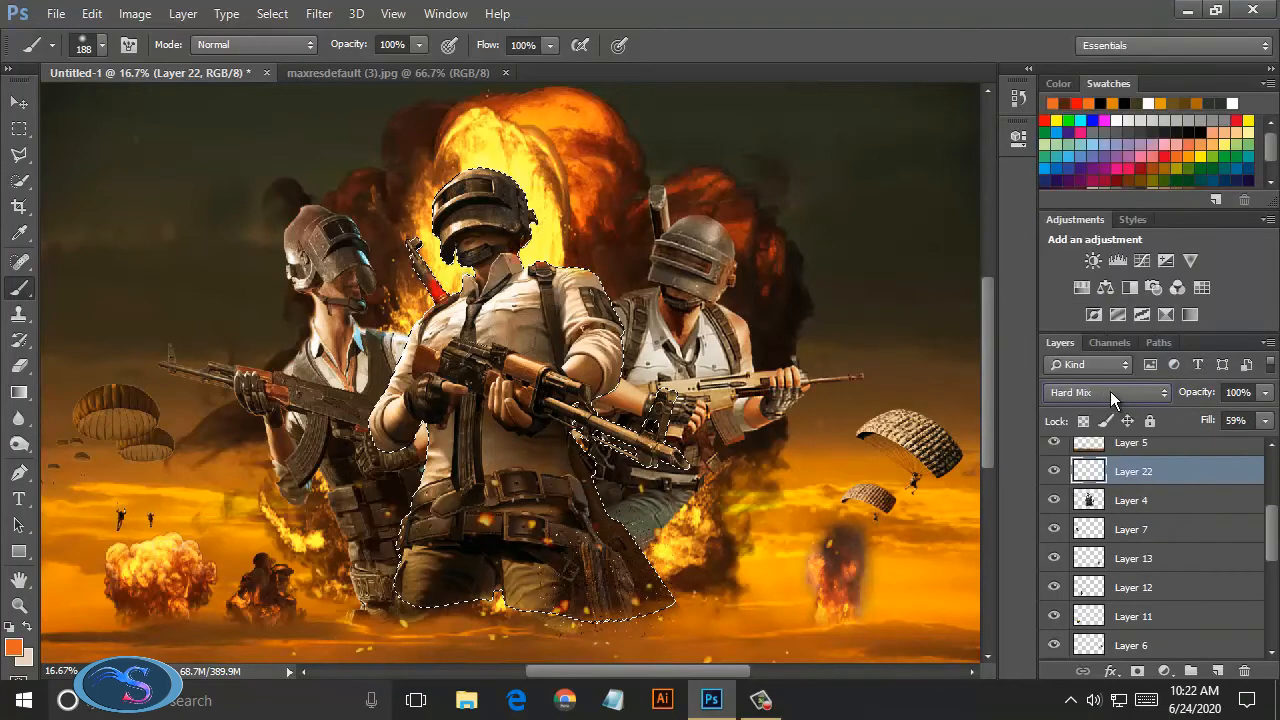
pyautogui.click(1265, 421)
pyautogui.moveTo(1226, 443); pyautogui.dragTo(1211, 443)
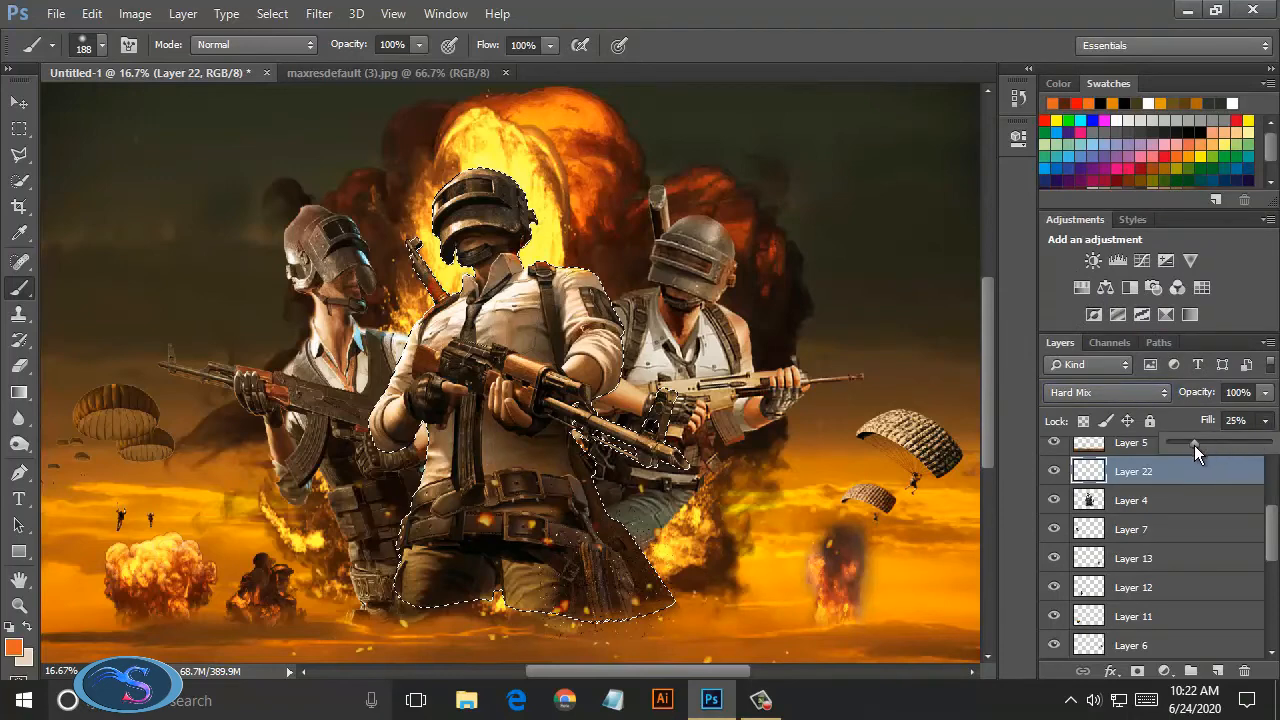
# Step: Make the middle soldier's layer active and clear the selection
pyautogui.click(1133, 616)
pyautogui.click(1131, 500)
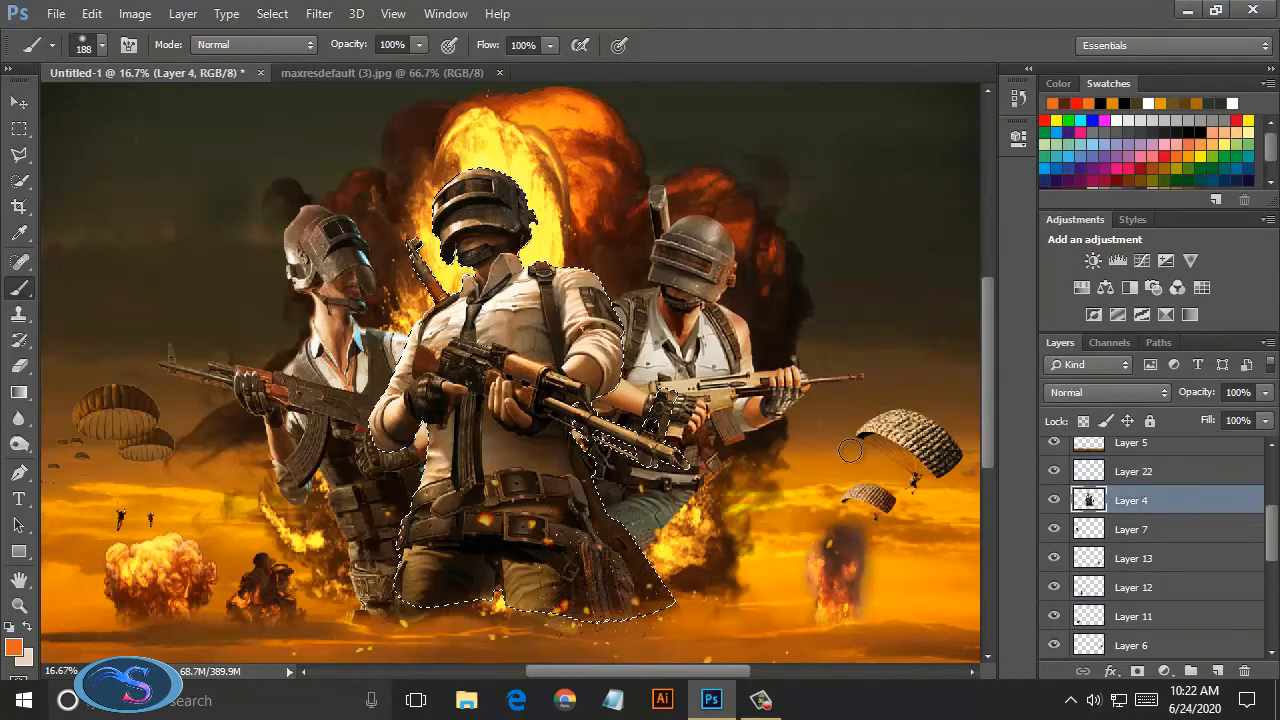
pyautogui.click(19, 154)
pyautogui.hotkey('ctrl', 'd')
pyautogui.scroll(-2, 1150, 550)
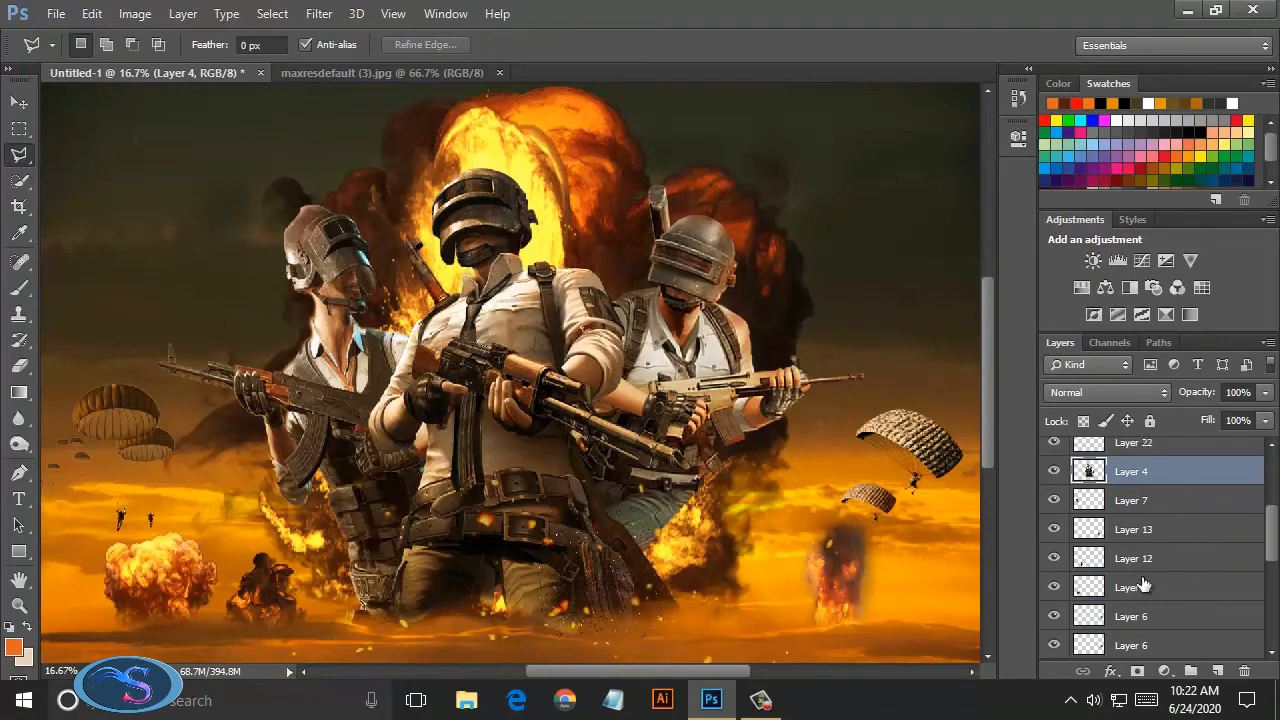
pyautogui.click(1085, 645)
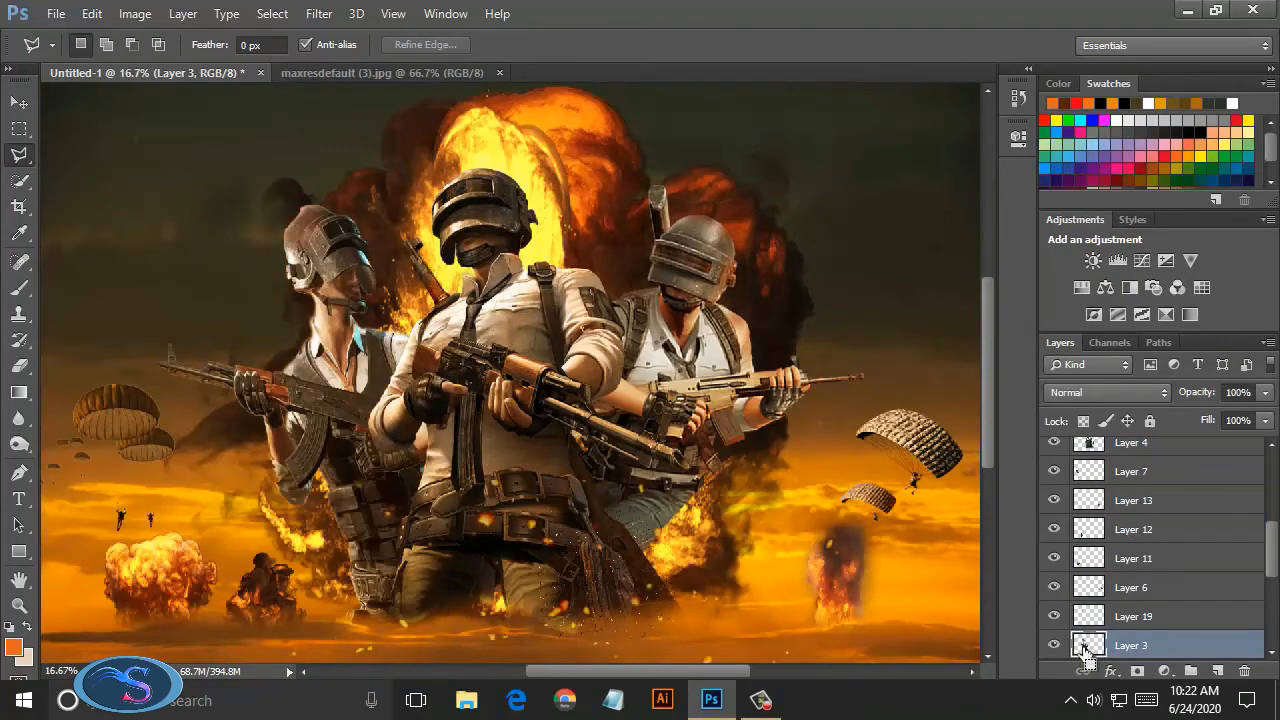
pyautogui.keyDown('ctrl'); pyautogui.click(1085, 645); pyautogui.keyUp('ctrl')
pyautogui.click(19, 288)
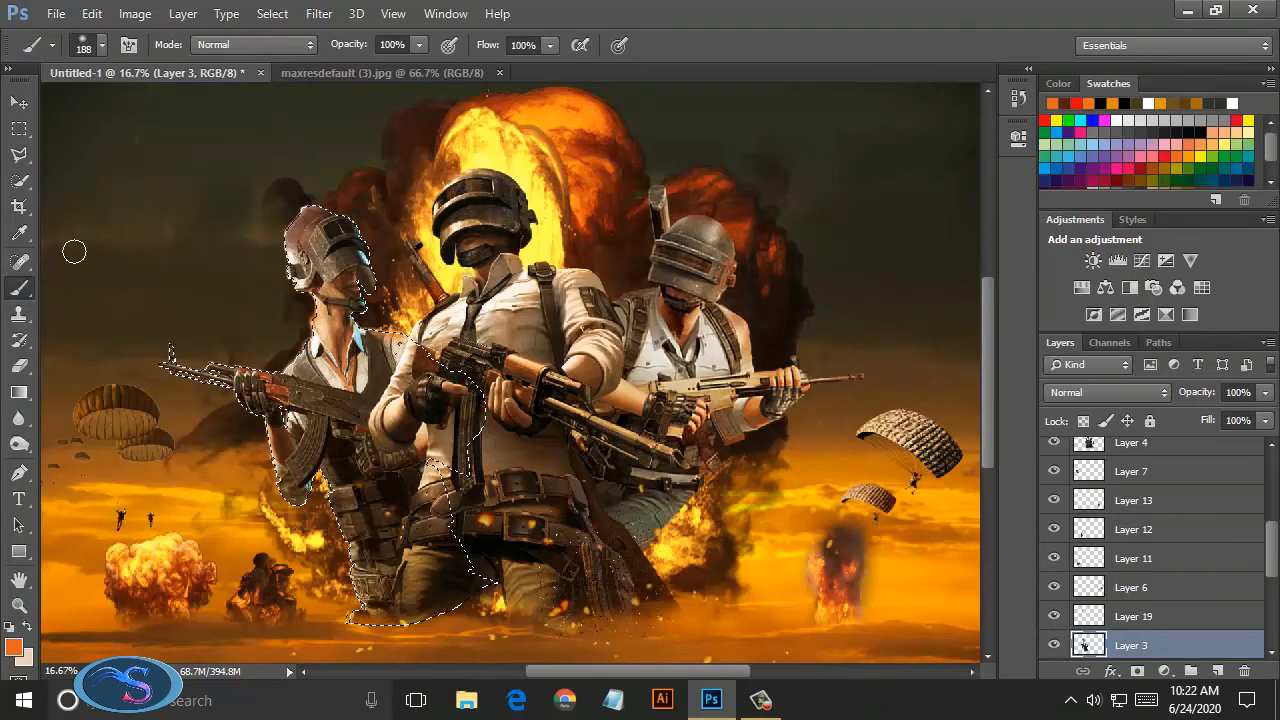
pyautogui.click(19, 156)
pyautogui.hotkey('ctrl', 'd')
pyautogui.scroll(-2, 585, 340)
pyautogui.hotkey('ctrl', '-')
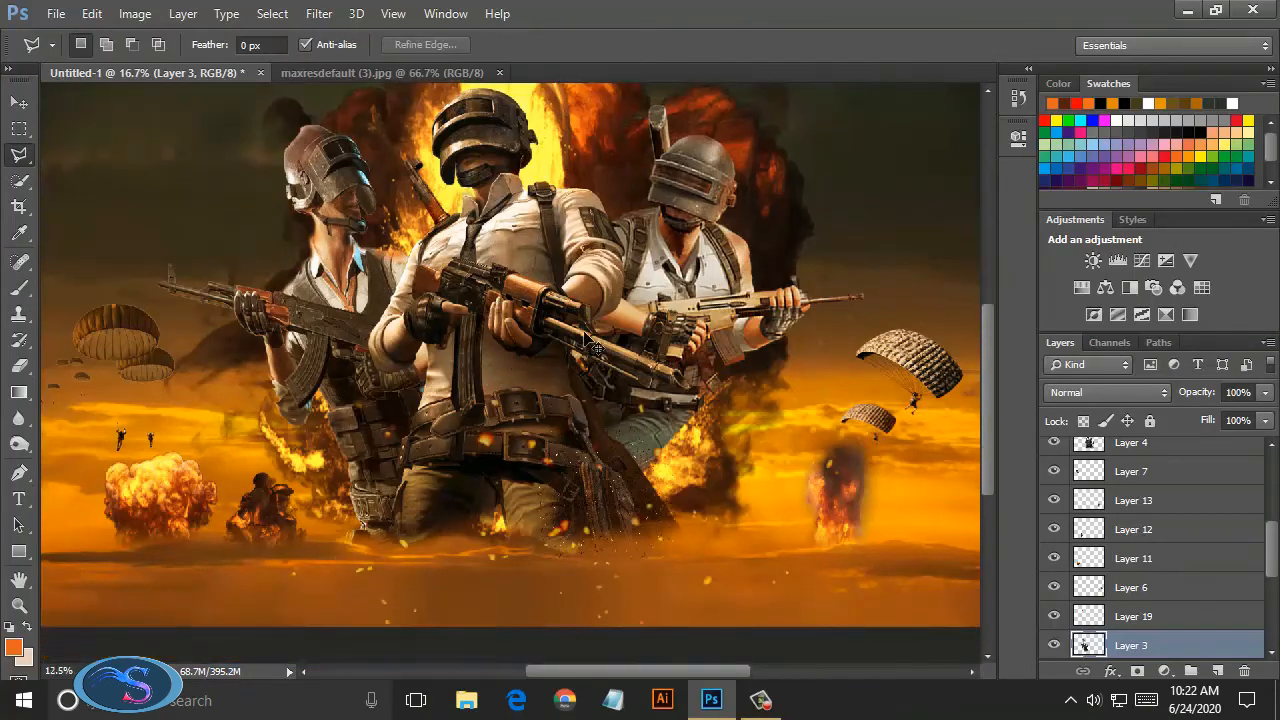
pyautogui.hotkey('ctrl', '+')
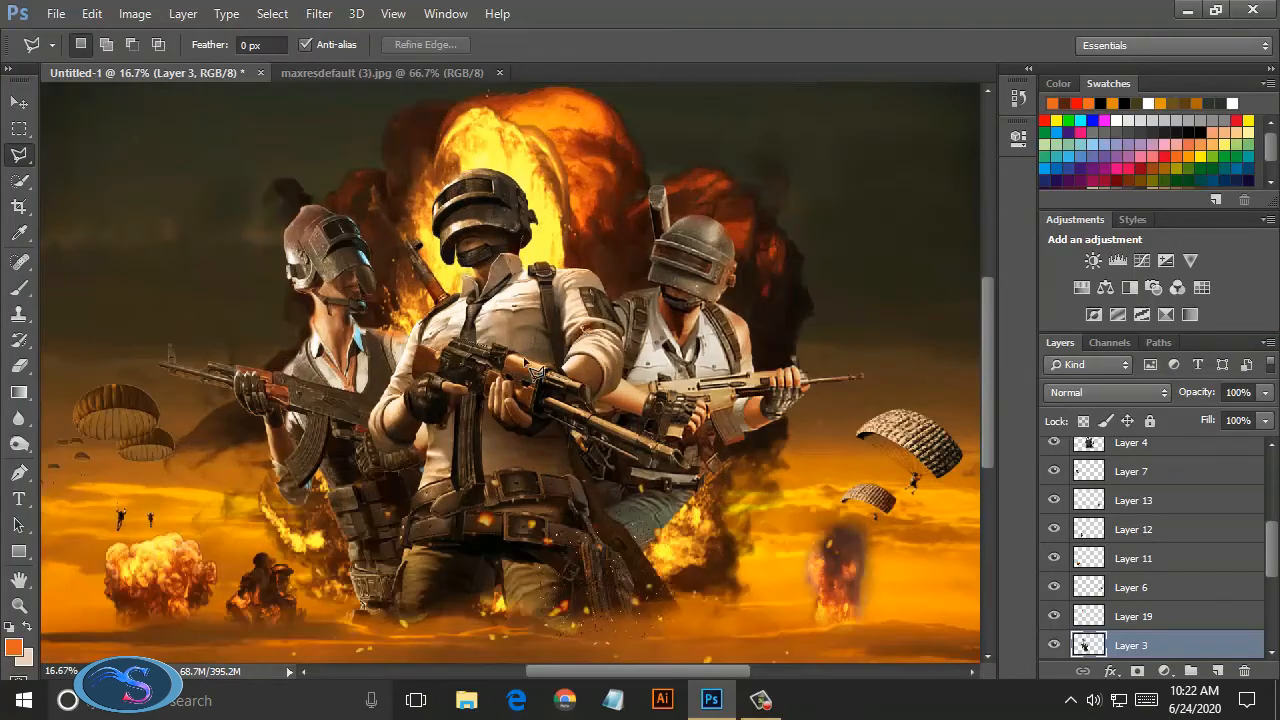
# Step: Use the Burn tool on the sunset sky background layer (Layer 1) at 34% exposure in the midtones
pyautogui.click(19, 444)
pyautogui.scroll(-3, 566, 489)
pyautogui.scroll(-3, 1068, 603)
pyautogui.click(1089, 616)
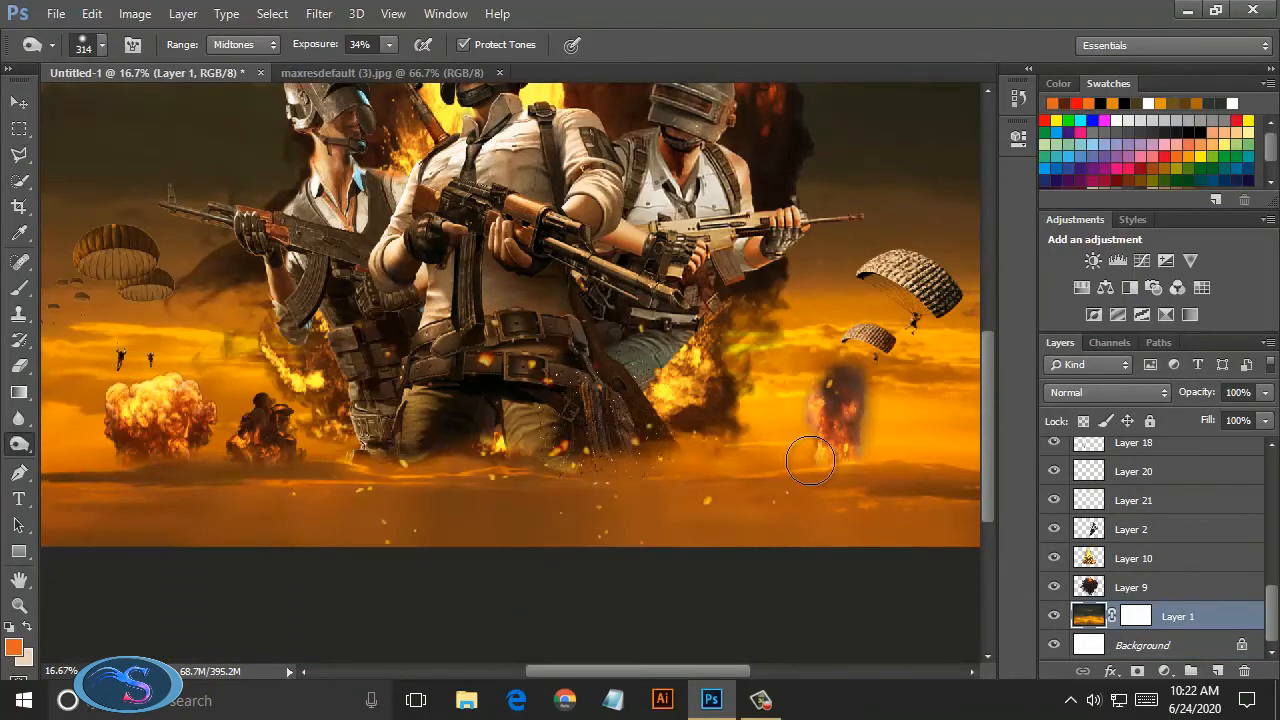
pyautogui.hotkey('ctrl', '-')
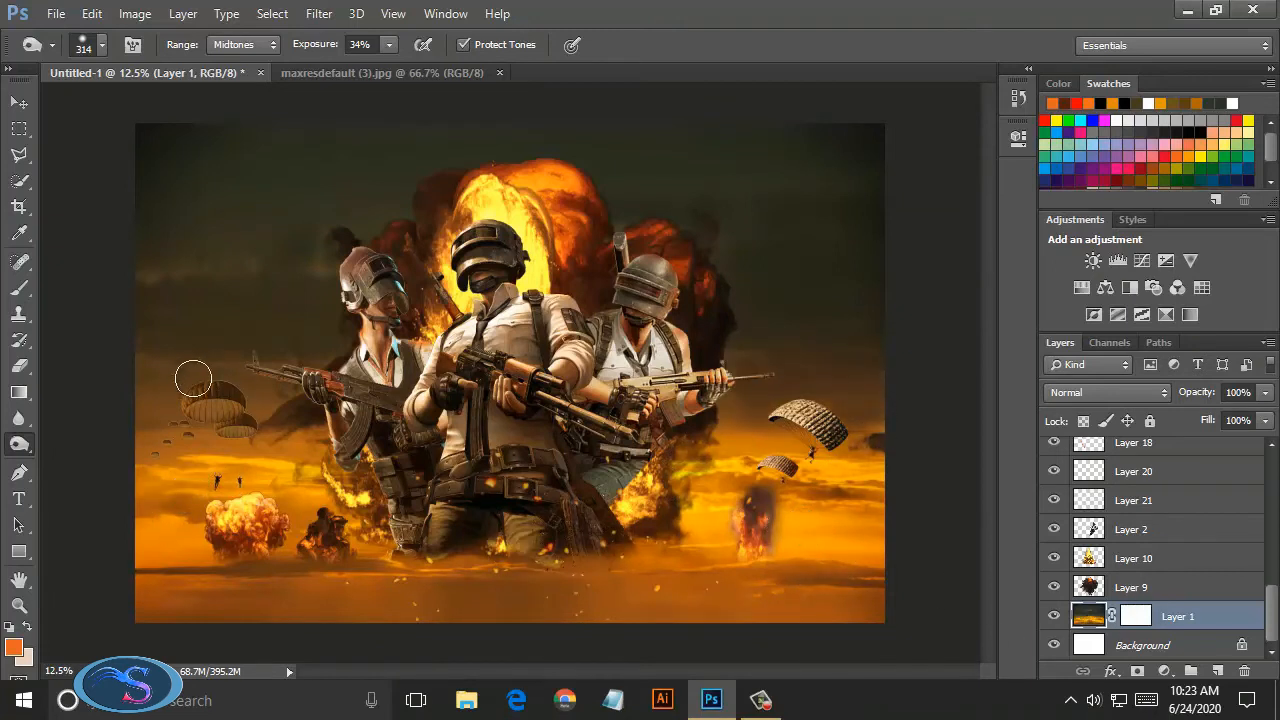
# Step: Burn the midtones of the ground layer (Layer 5) along the lower part of the picture
pyautogui.scroll(5, 1137, 572)
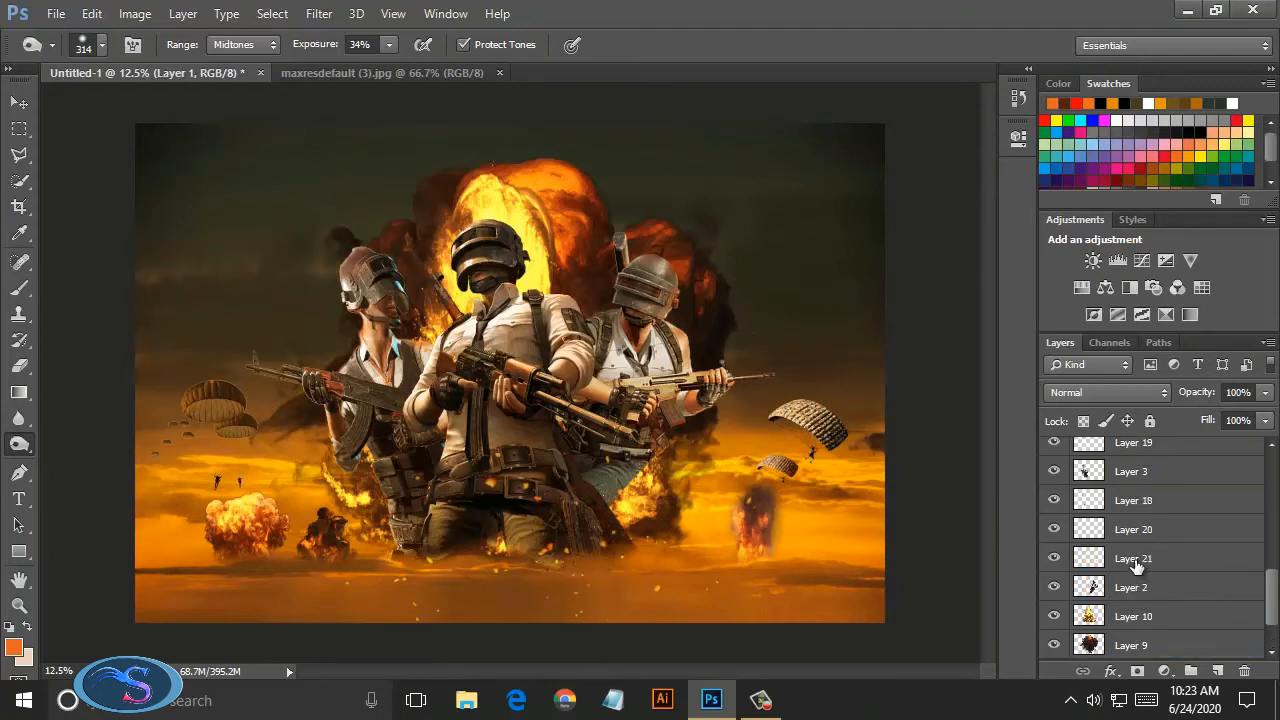
pyautogui.click(1131, 471)
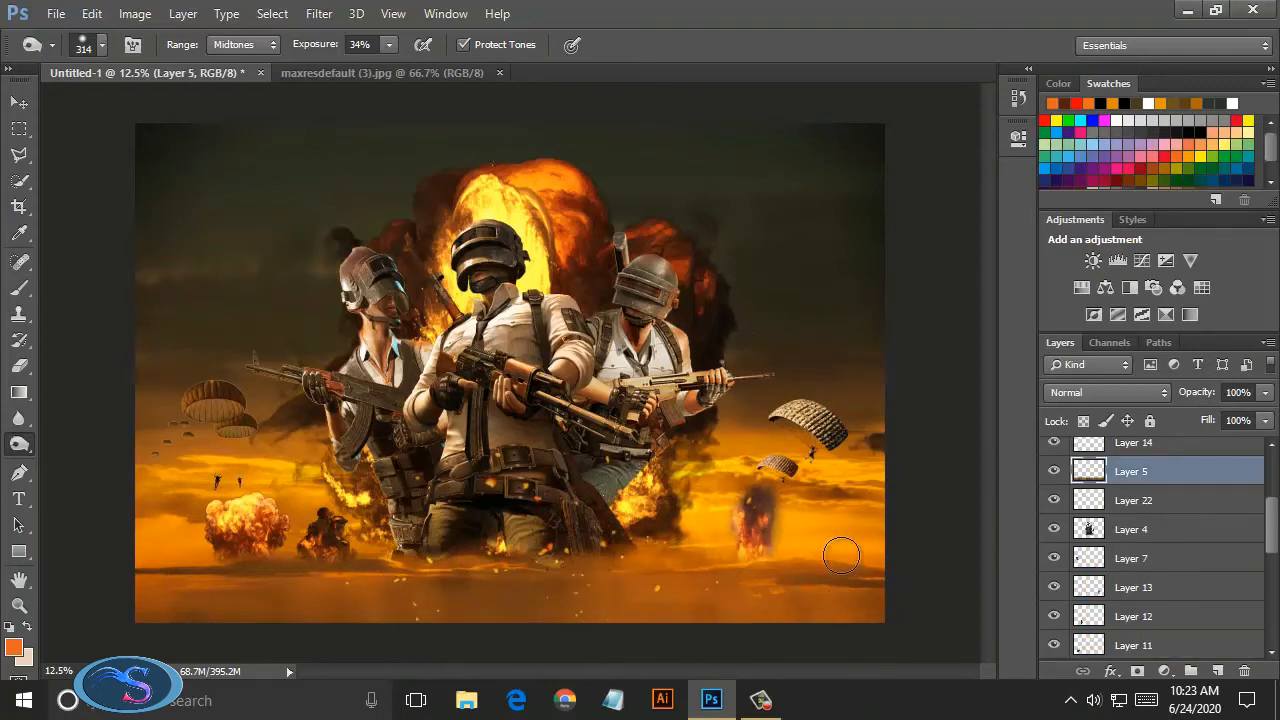
pyautogui.moveTo(781, 553); pyautogui.dragTo(834, 587)
pyautogui.moveTo(372, 619); pyautogui.dragTo(348, 659)
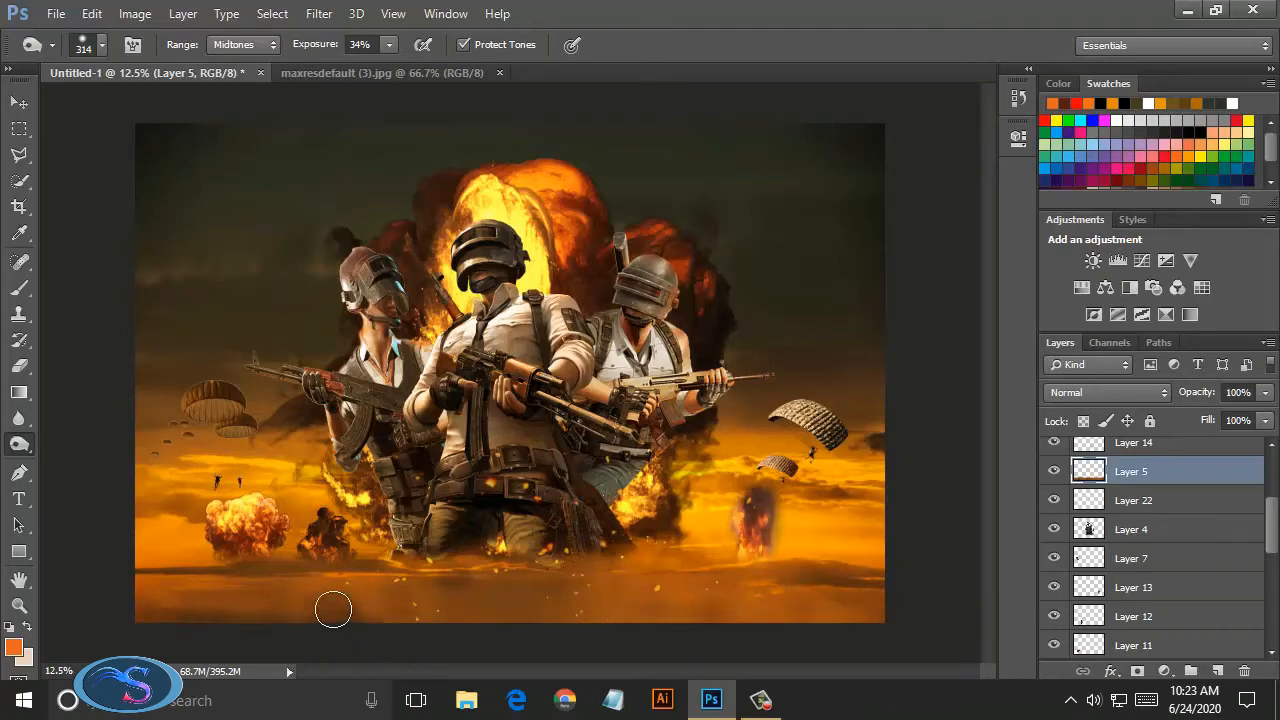
# Step: Check the layers between the middle and left soldiers and make the left soldier's layer active
pyautogui.click(1133, 616)
pyautogui.scroll(-3, 1100, 620)
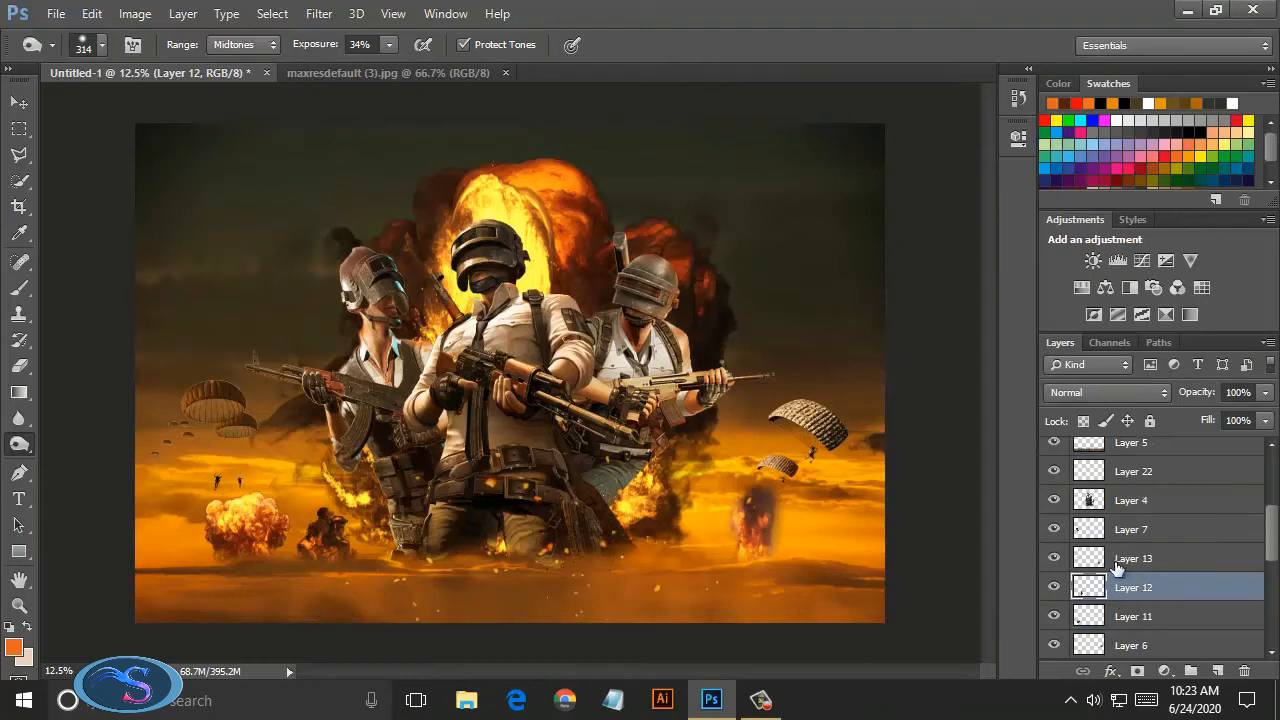
pyautogui.click(1054, 645)
pyautogui.click(1054, 645)
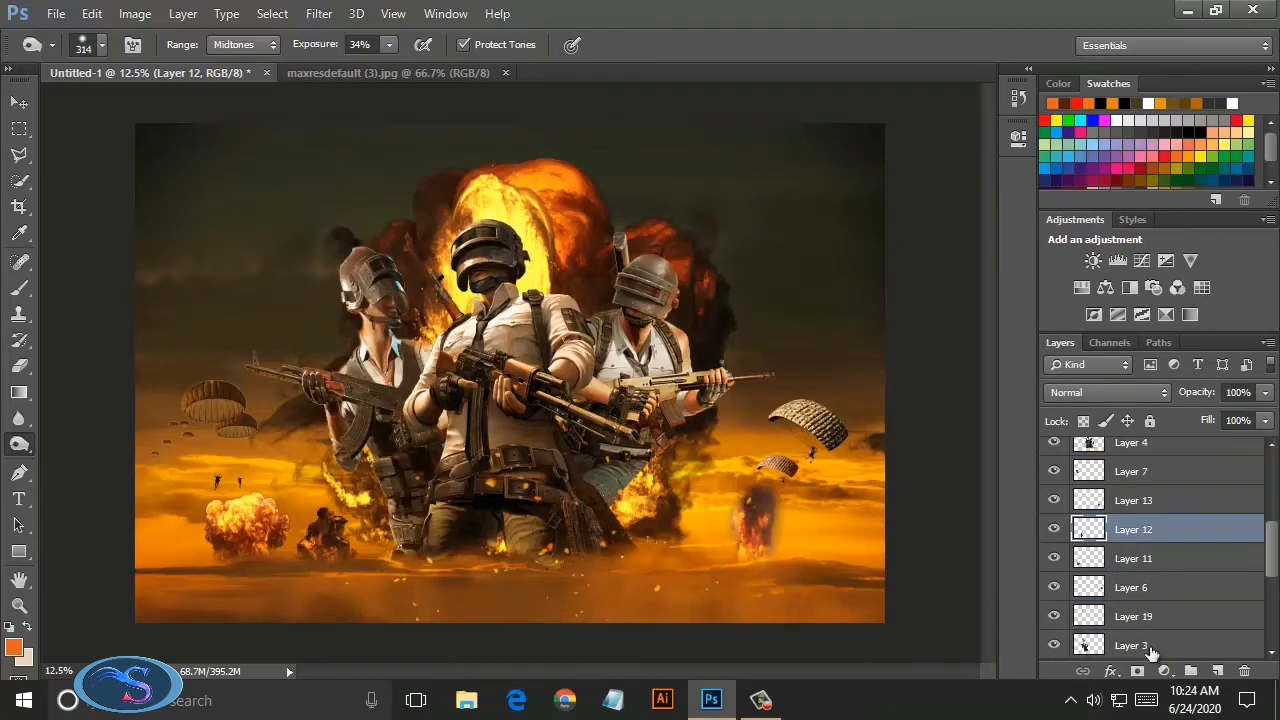
pyautogui.click(1148, 648)
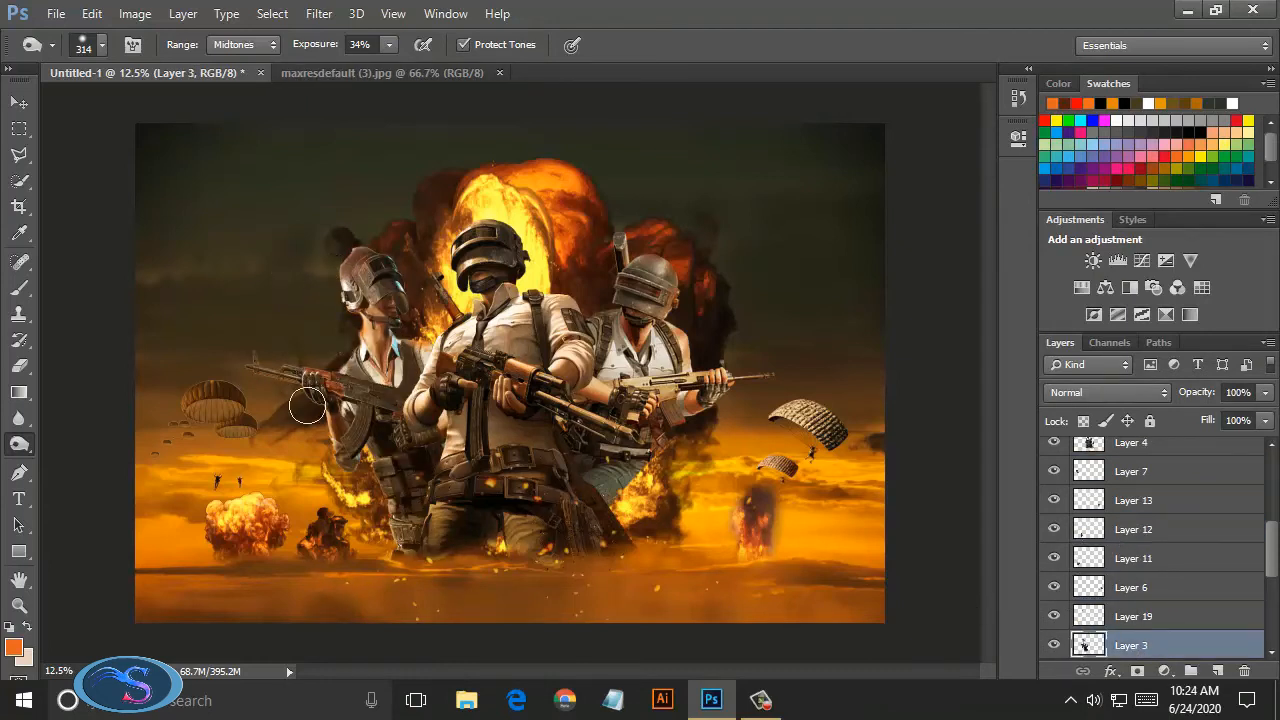
# Step: Close maxresdefault (3).jpg and open the PLAYERUNKNOWN'S BATTLEGROUNDS logo PNG from the pubg folder
pyautogui.click(499, 72)
pyautogui.click(60, 16)
pyautogui.click(77, 56)
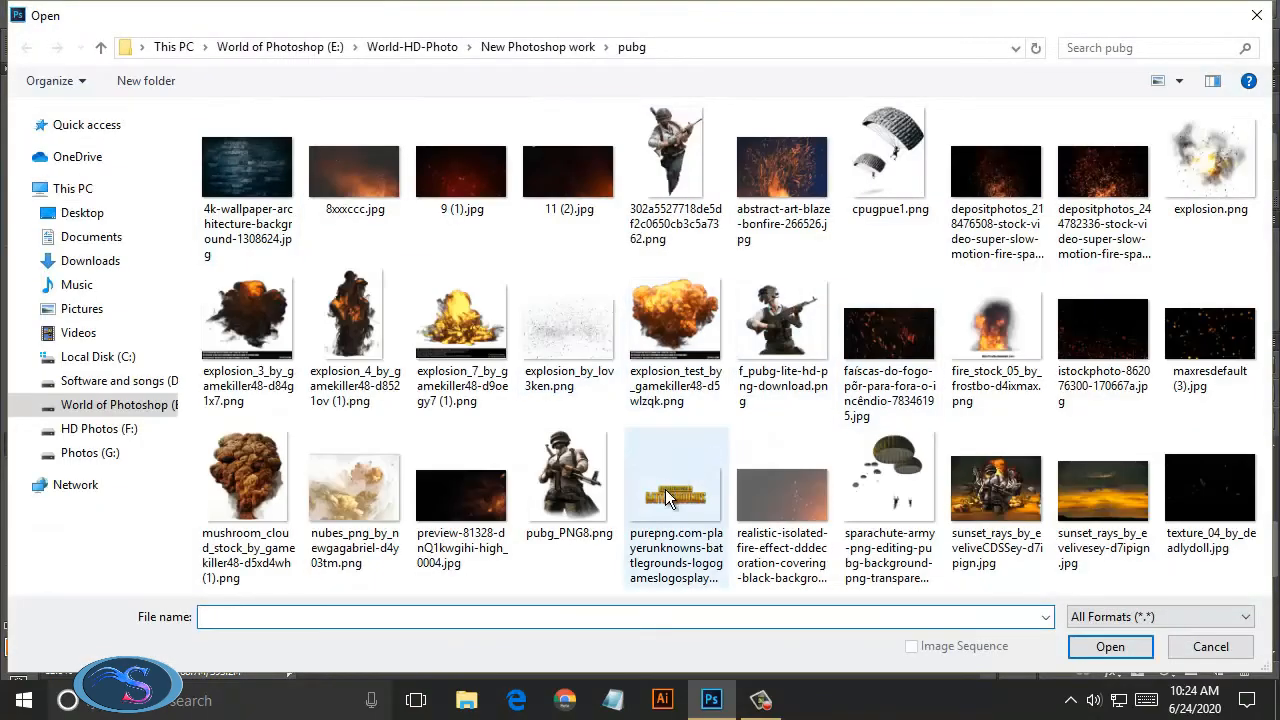
pyautogui.click(667, 490)
pyautogui.click(1076, 645)
# Step: Bring the logo into the composition, enlarge it, and move its layer up between Layer 15 and Layer 16
pyautogui.press('v')
pyautogui.moveTo(577, 323); pyautogui.dragTo(621, 469)
pyautogui.click(903, 46)
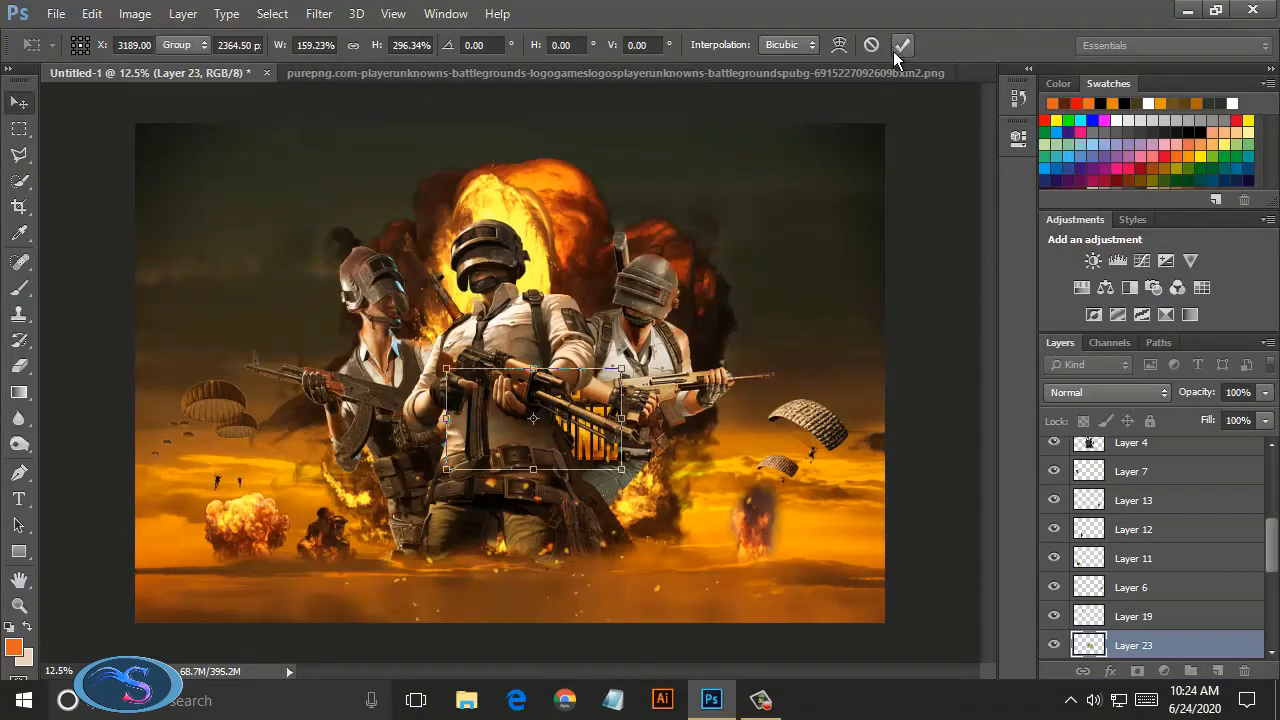
pyautogui.moveTo(1194, 640); pyautogui.dragTo(1170, 553)
pyautogui.scroll(2, 1182, 450)
# Step: Stretch the logo across the lower part of the picture to about 313% width and 126% height
pyautogui.hotkey('ctrl', 't')
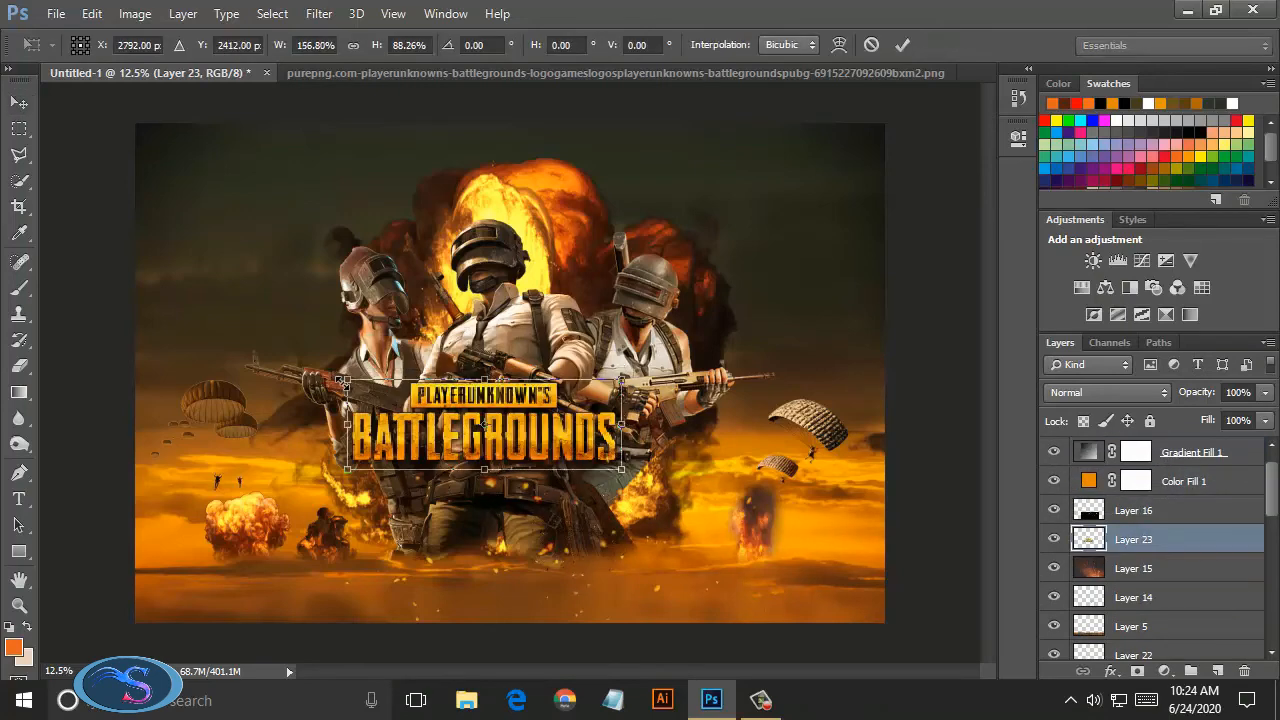
pyautogui.moveTo(617, 426); pyautogui.dragTo(687, 431)
pyautogui.moveTo(538, 472); pyautogui.dragTo(540, 582)
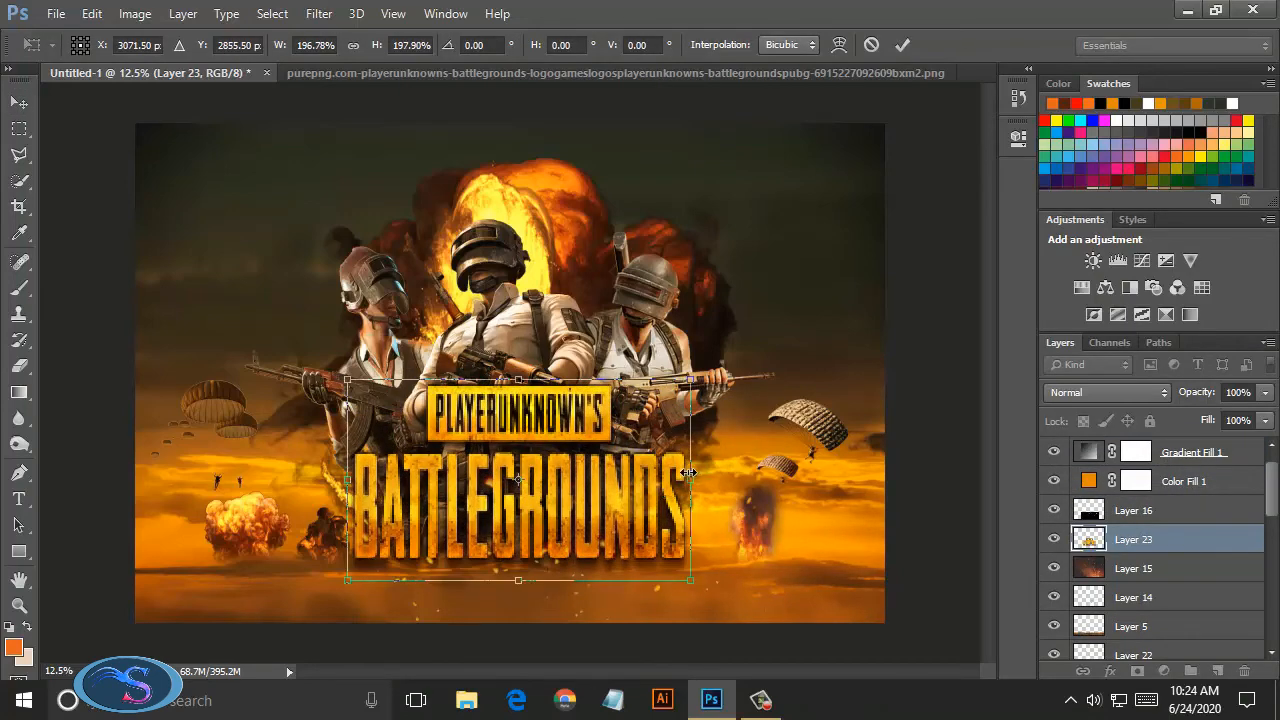
pyautogui.moveTo(691, 480); pyautogui.dragTo(791, 480)
pyautogui.moveTo(345, 480); pyautogui.dragTo(243, 479)
pyautogui.moveTo(517, 380); pyautogui.dragTo(517, 453)
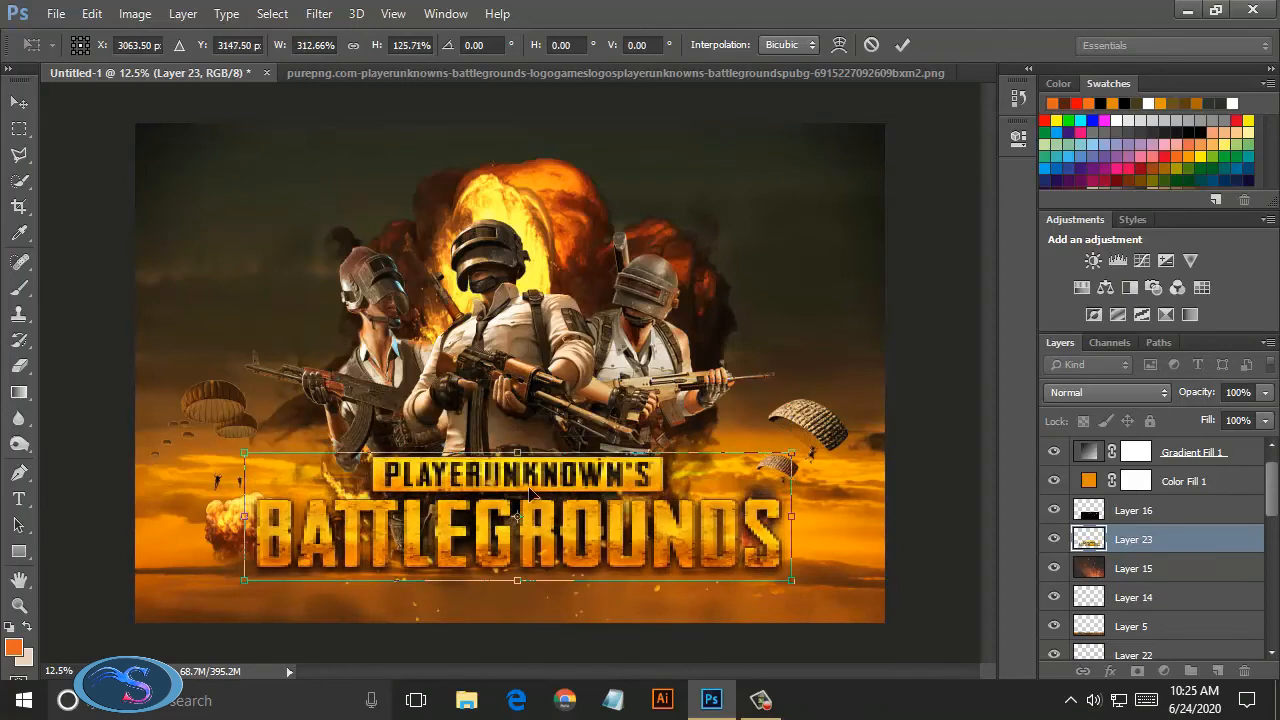
pyautogui.moveTo(540, 505); pyautogui.dragTo(540, 481)
pyautogui.click(903, 45)
# Step: Flatten the logo to about 81% of its height, shrink it slightly and place it centred along the picture's lower edge
pyautogui.hotkey('ctrl', 't')
pyautogui.moveTo(517, 430); pyautogui.dragTo(517, 453)
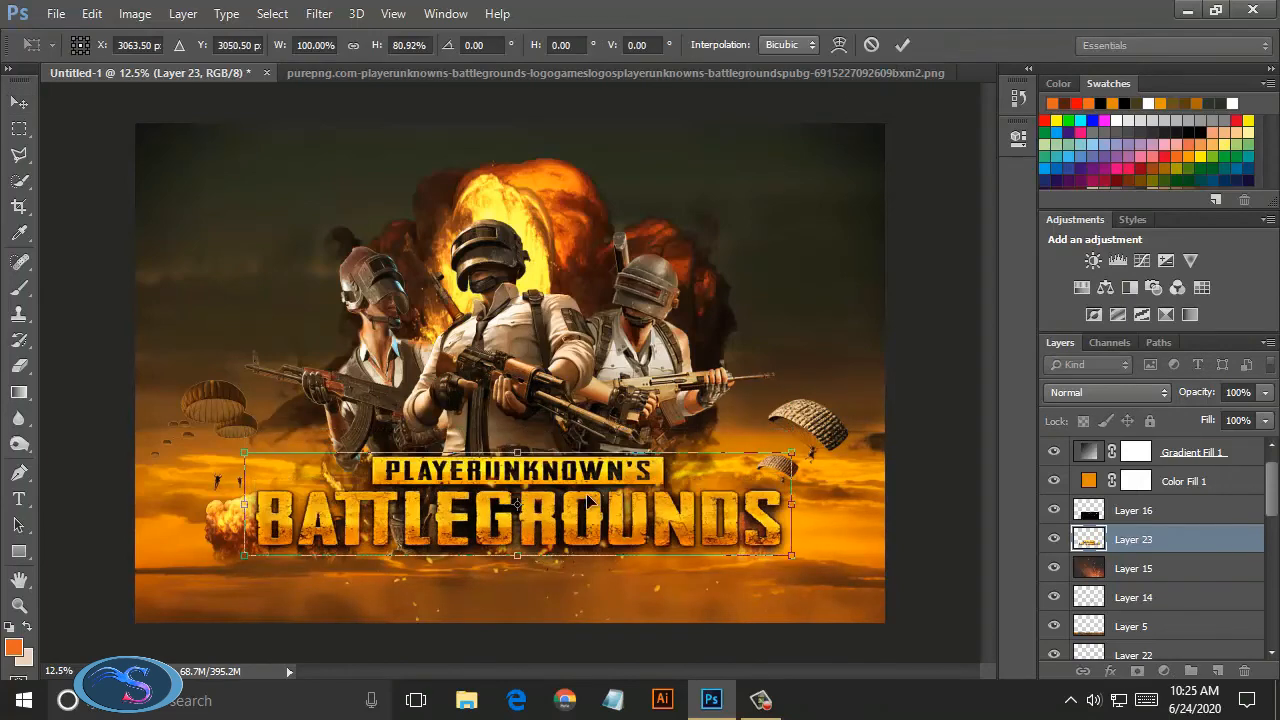
pyautogui.moveTo(785, 550); pyautogui.dragTo(770, 542)
pyautogui.moveTo(678, 518); pyautogui.dragTo(624, 567)
pyautogui.click(903, 45)
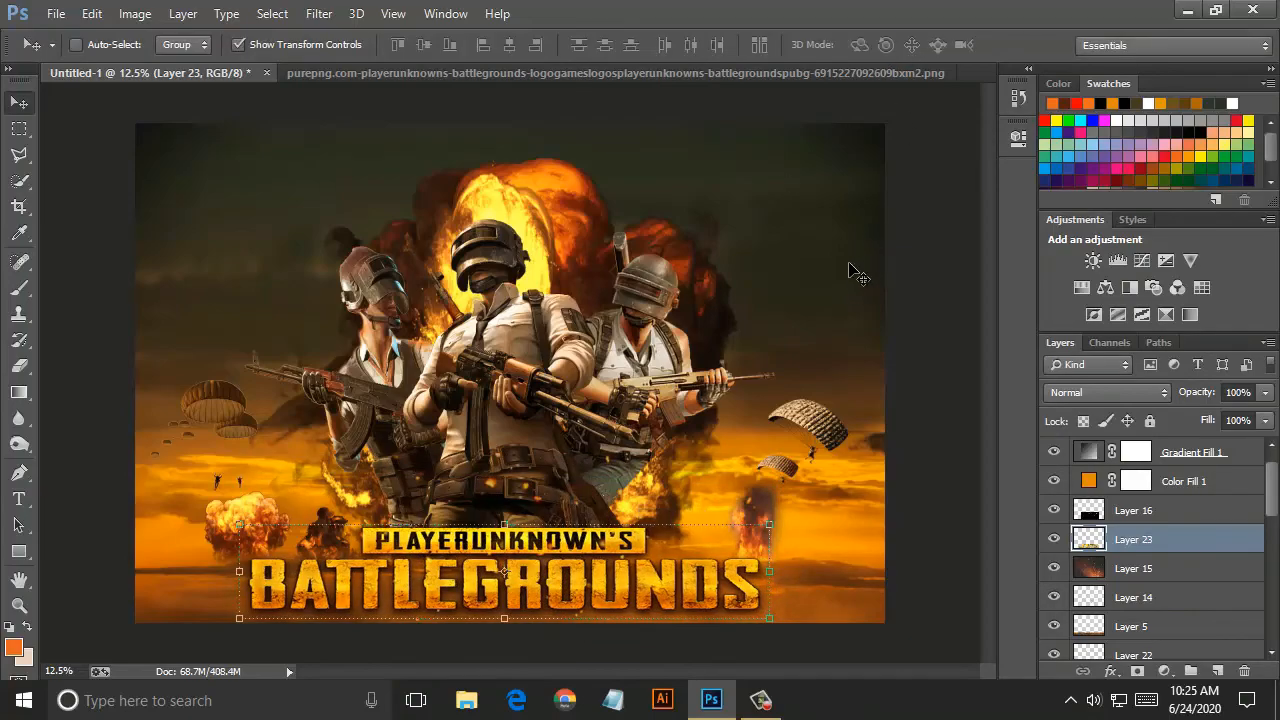